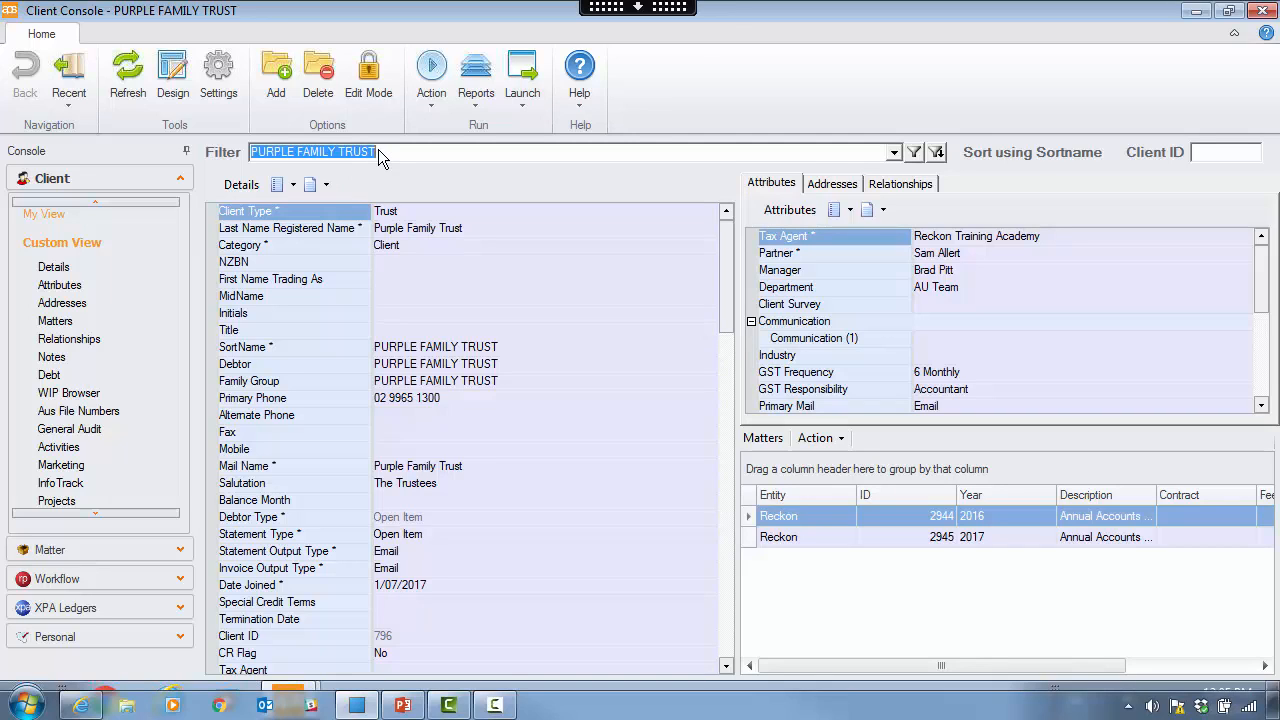
- Restore the PURPLE FAMILY TRUST client filter and widen the matter Description column
key("BackSpace")
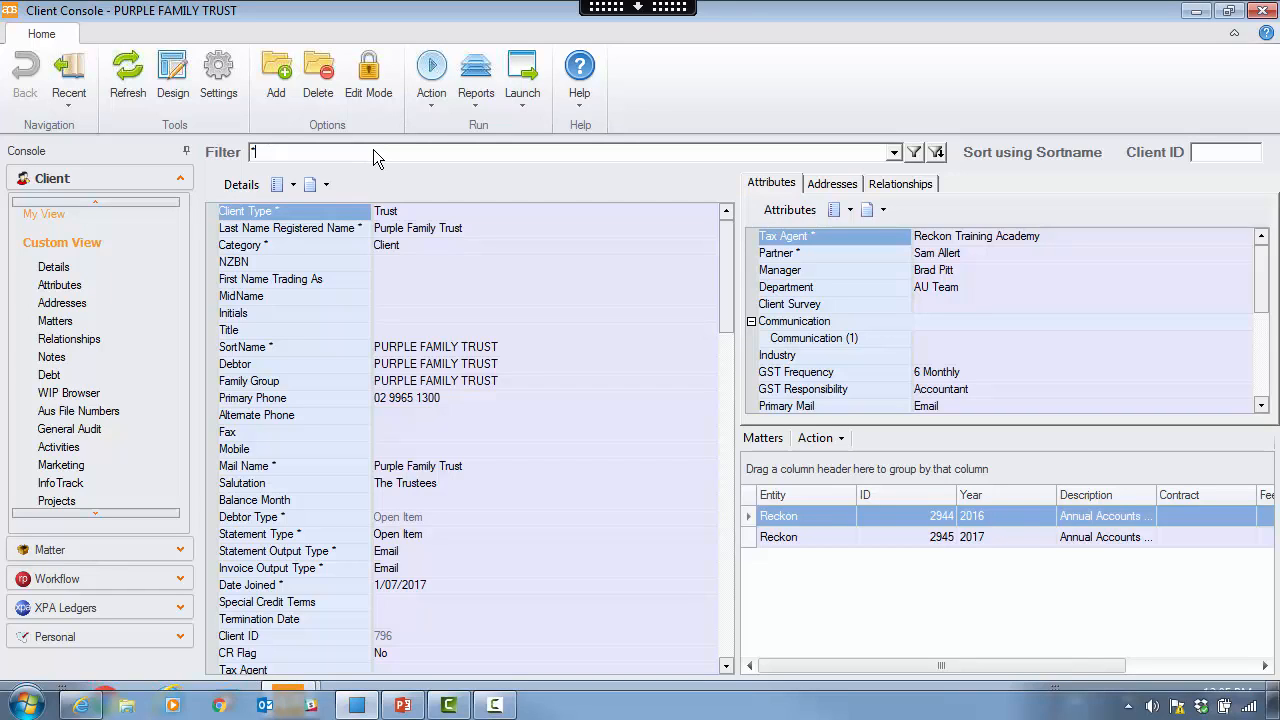
type("PURPLE FAMILY TRUST")
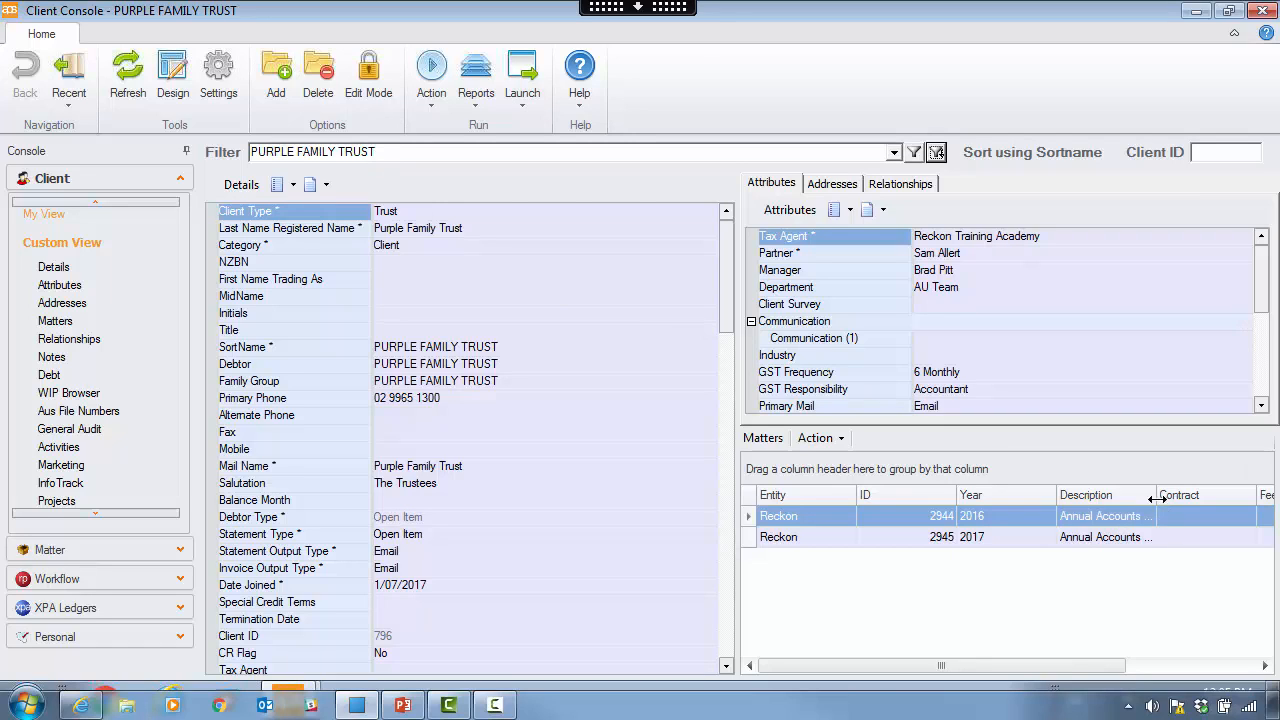
left_click_drag(1155, 494, 1211, 494)
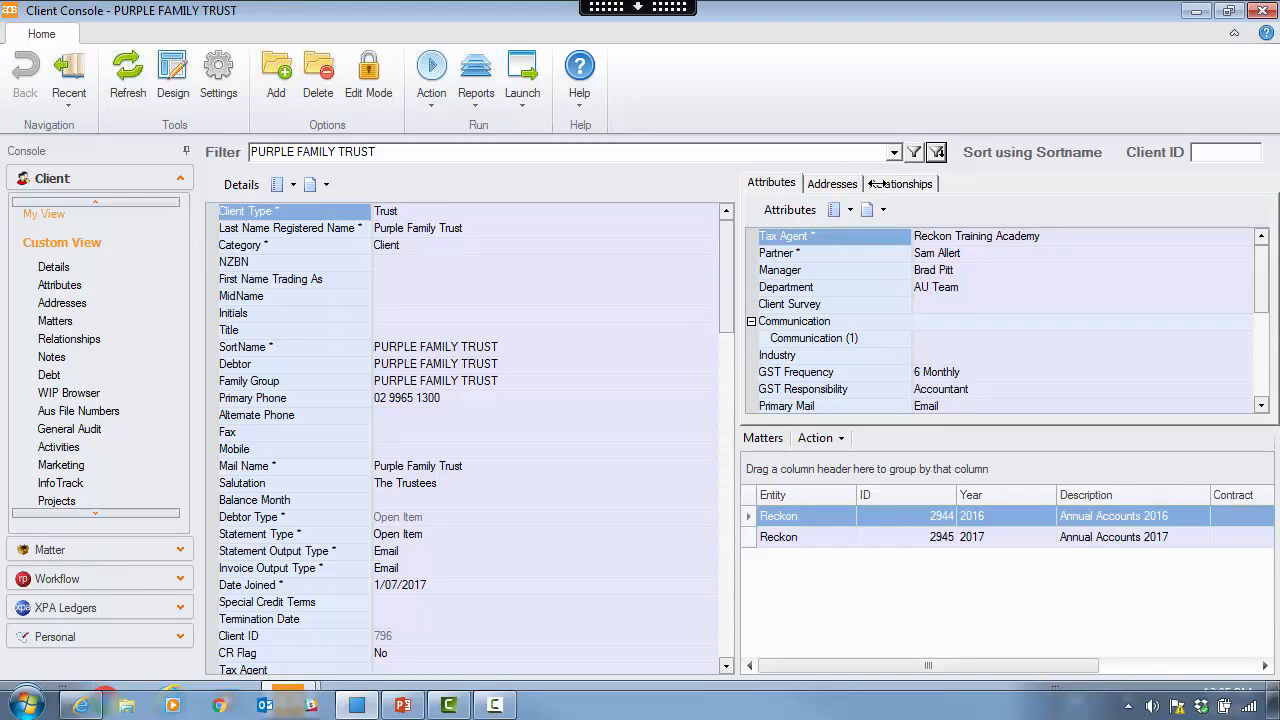
- Review the trust's Relationships and Addresses tabs, then switch to its XPA Ledgers
left_click(873, 183)
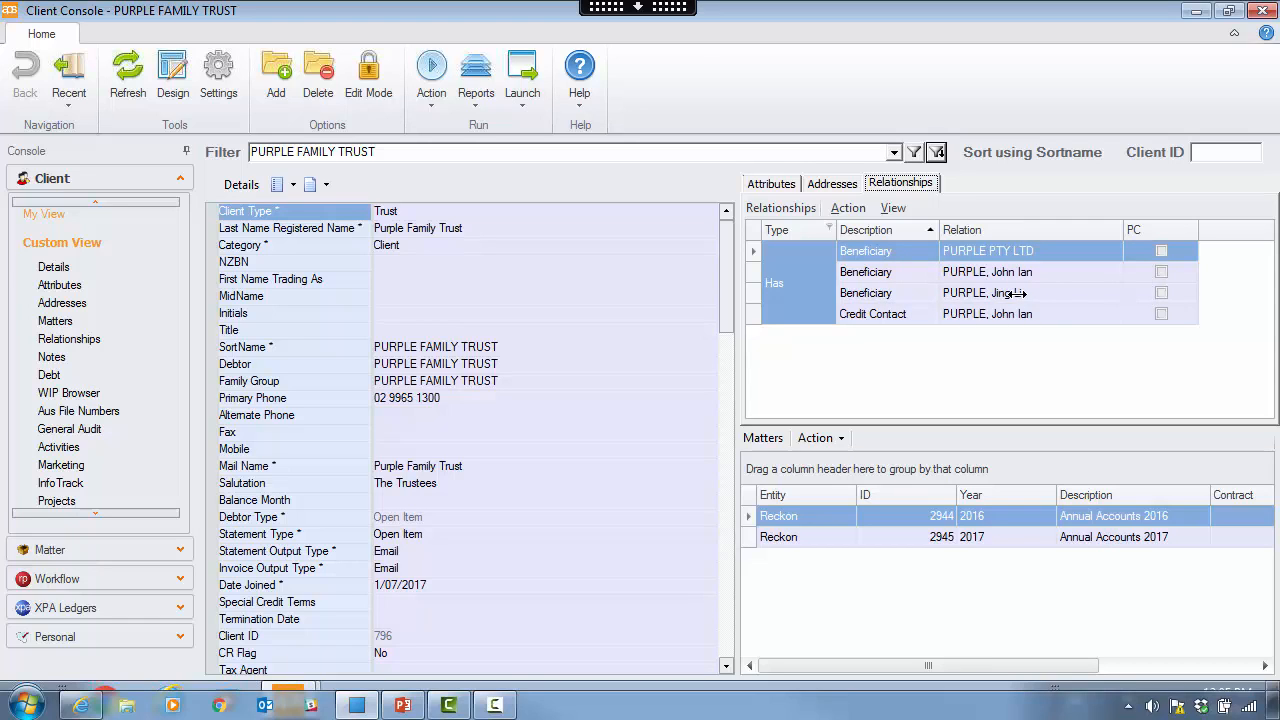
left_click(834, 184)
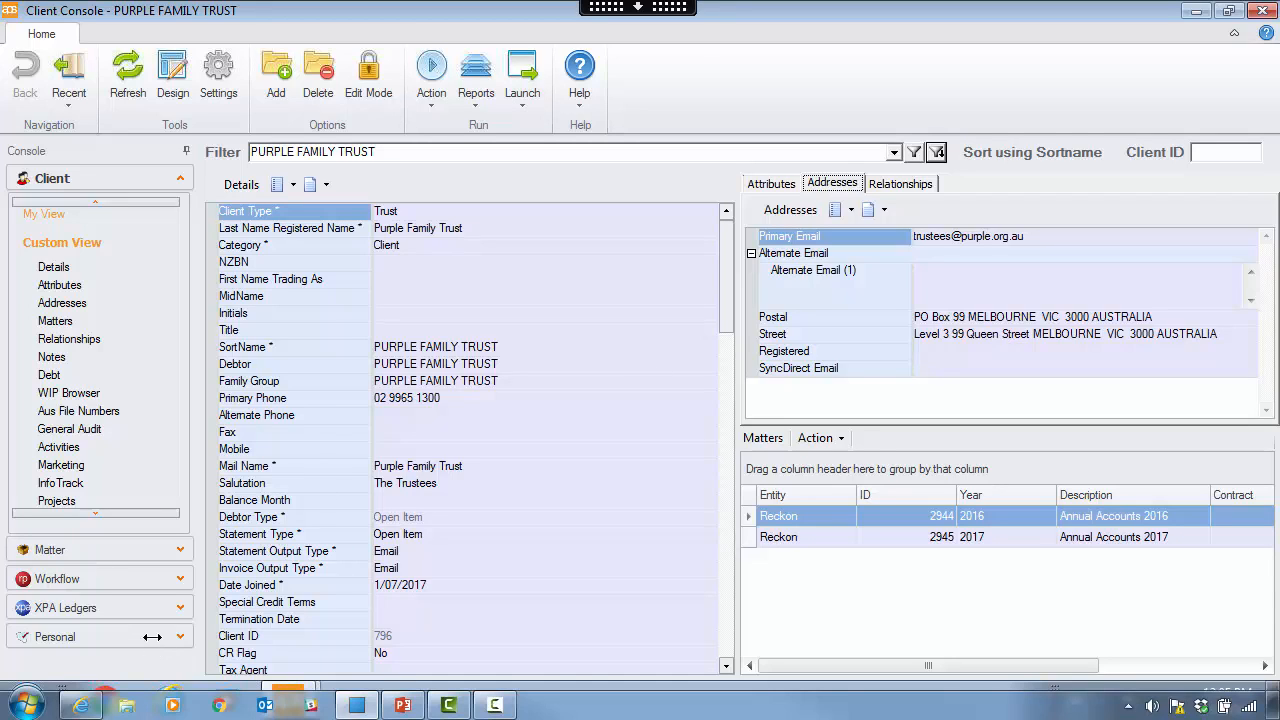
left_click(177, 607)
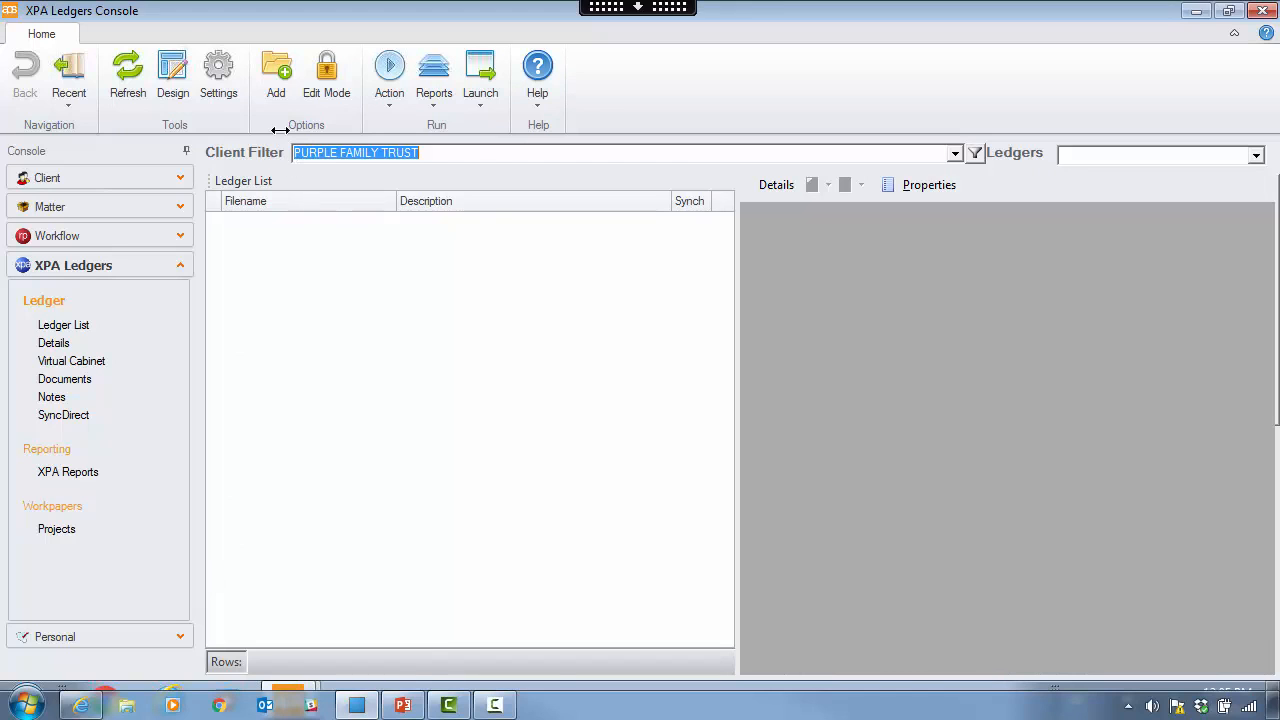
- Start a new ledger with the AU Bruce, Bruce & Brian set and filename PURPLE FAMILY TRUST 2016
left_click(270, 93)
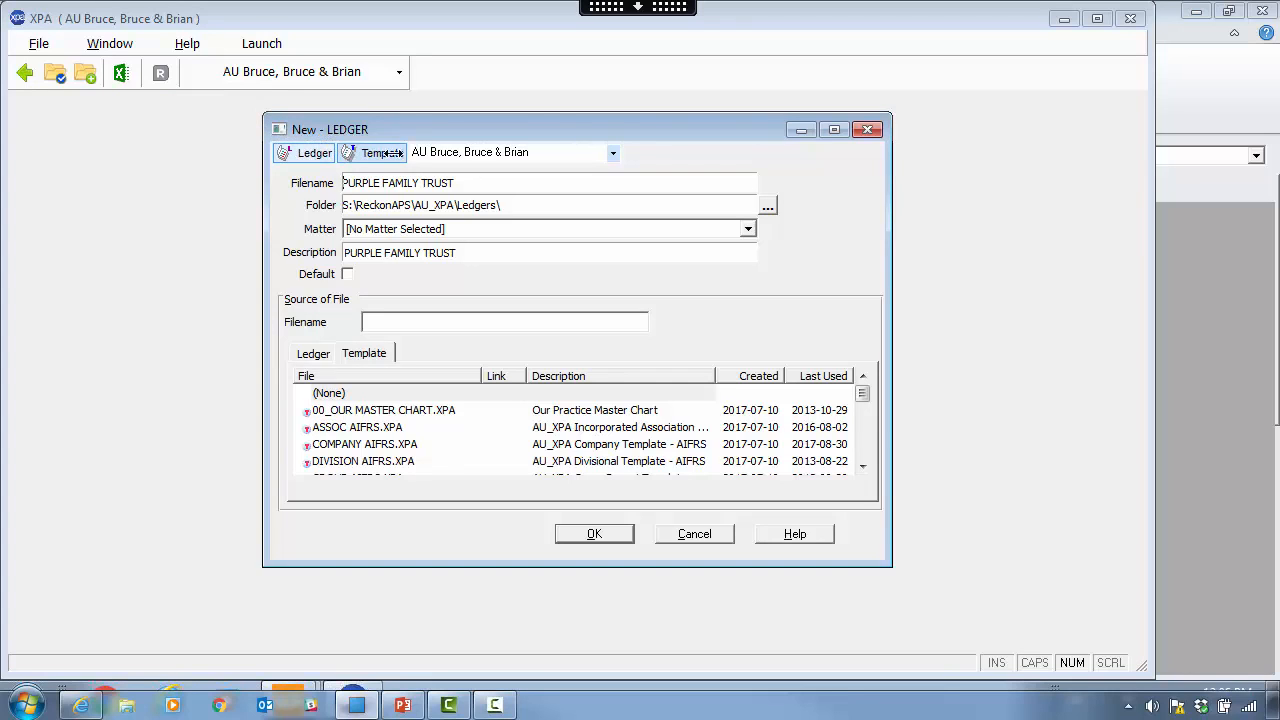
left_click(612, 153)
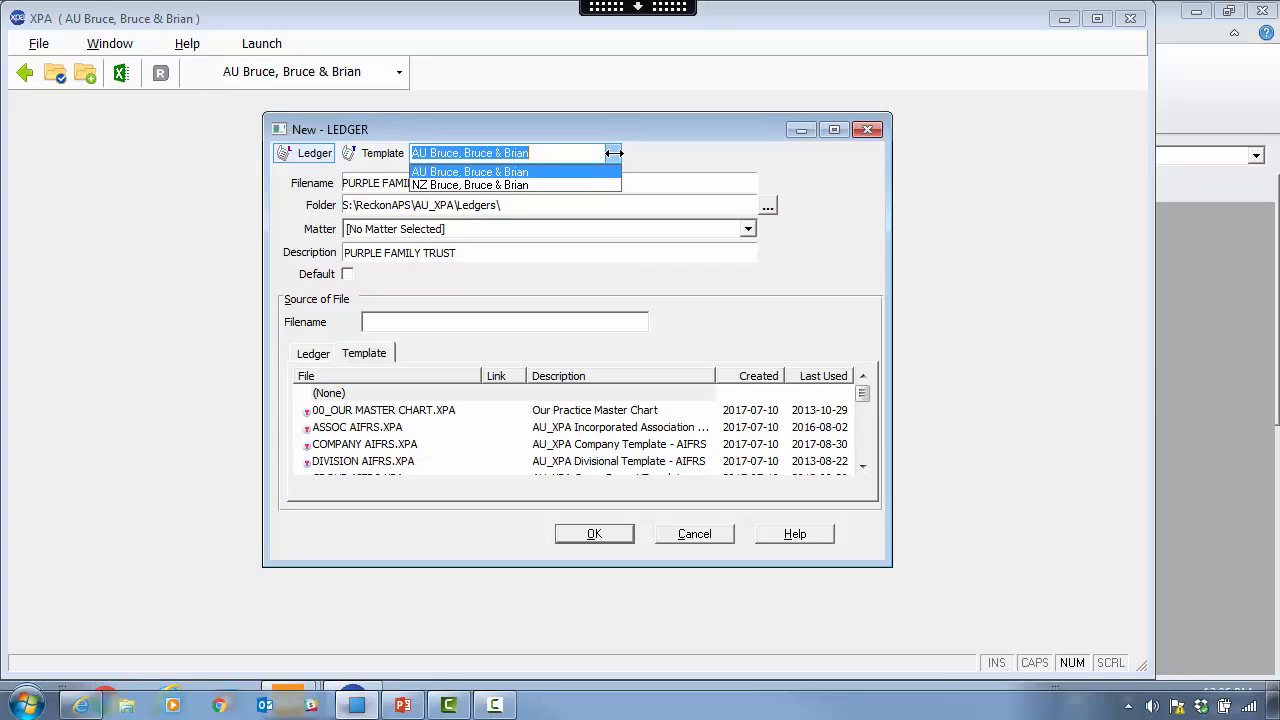
left_click(613, 153)
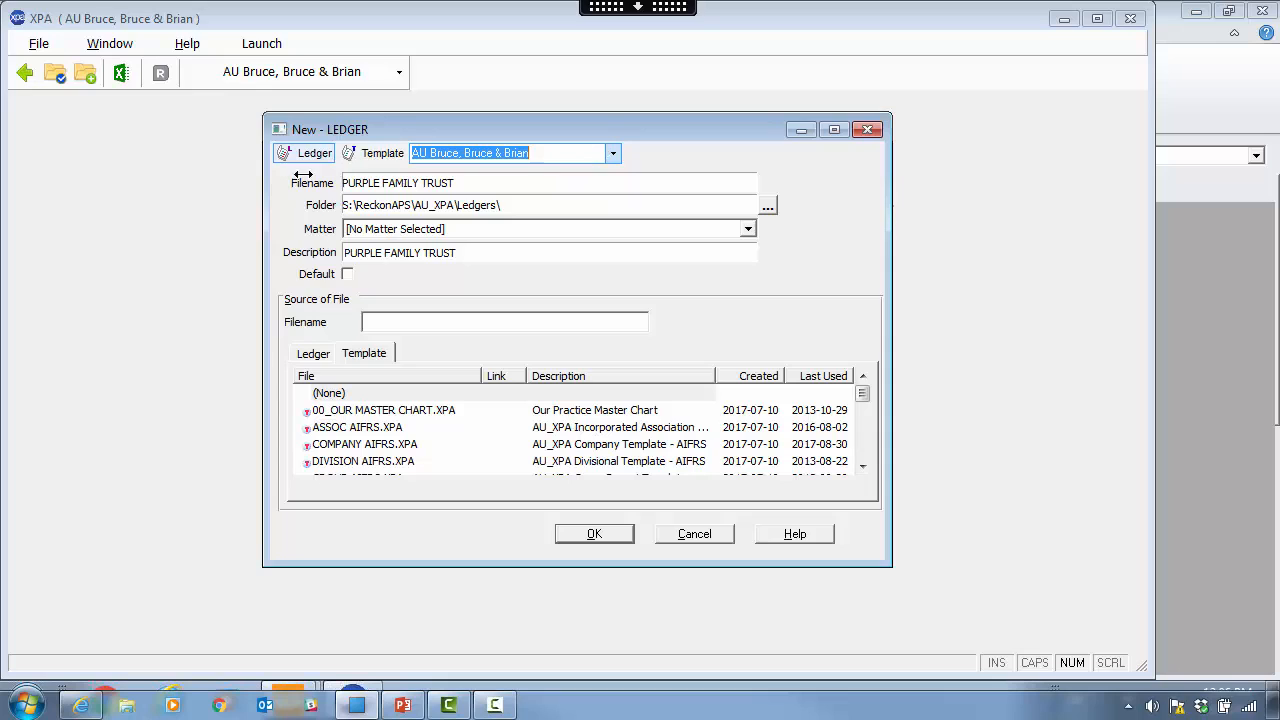
left_click(462, 183)
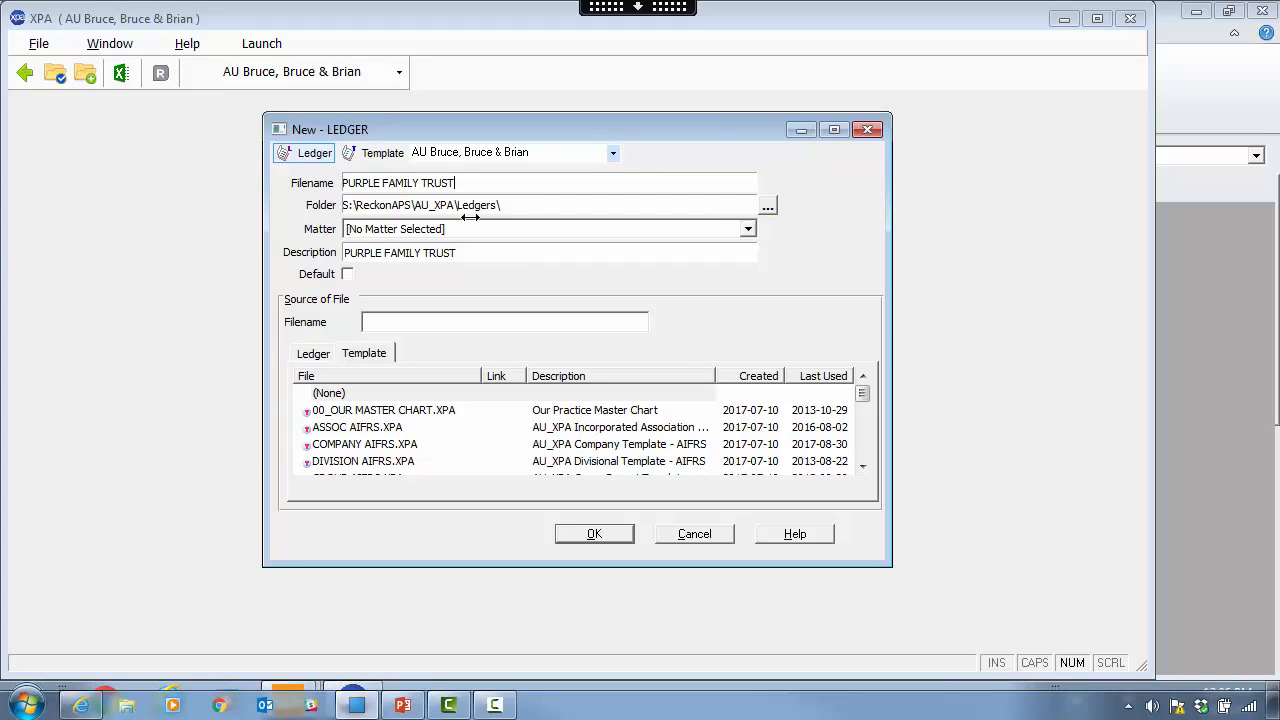
type("2016")
- Link the ledger to the Annual Accounts 2016 matter and make its description PURPLE FAMILY TRUST 2016
left_click(506, 208)
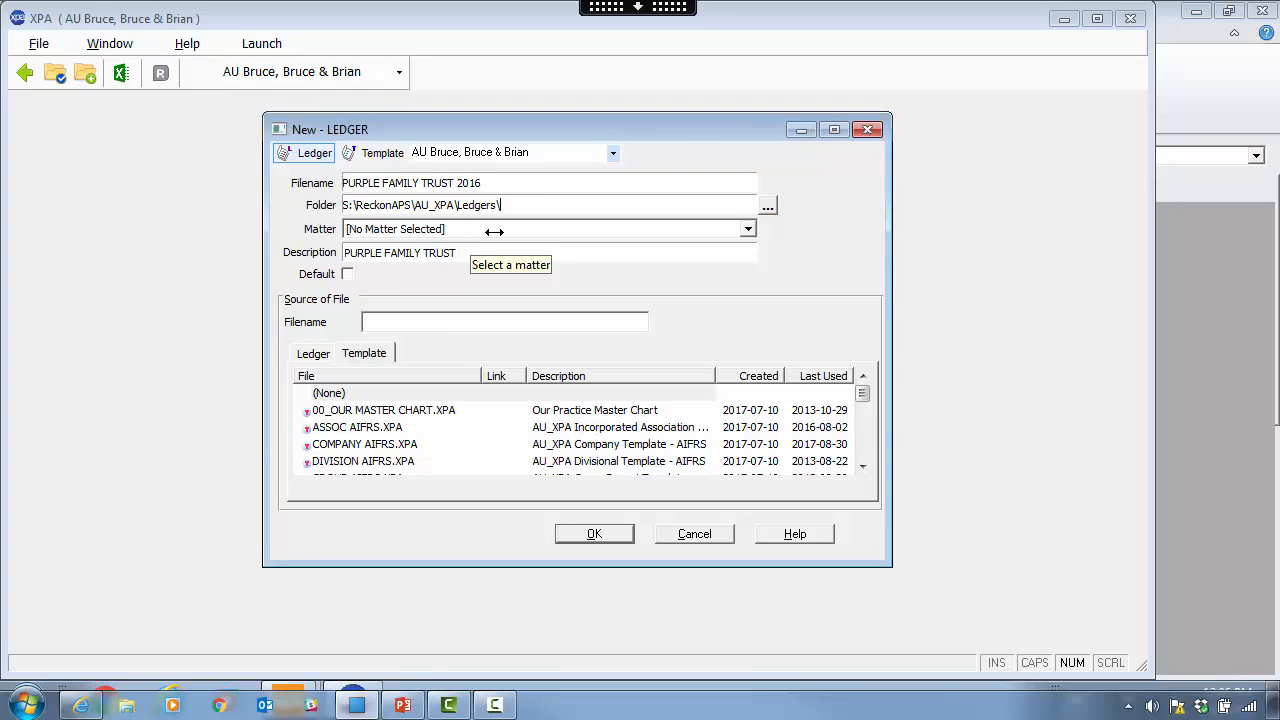
left_click(493, 230)
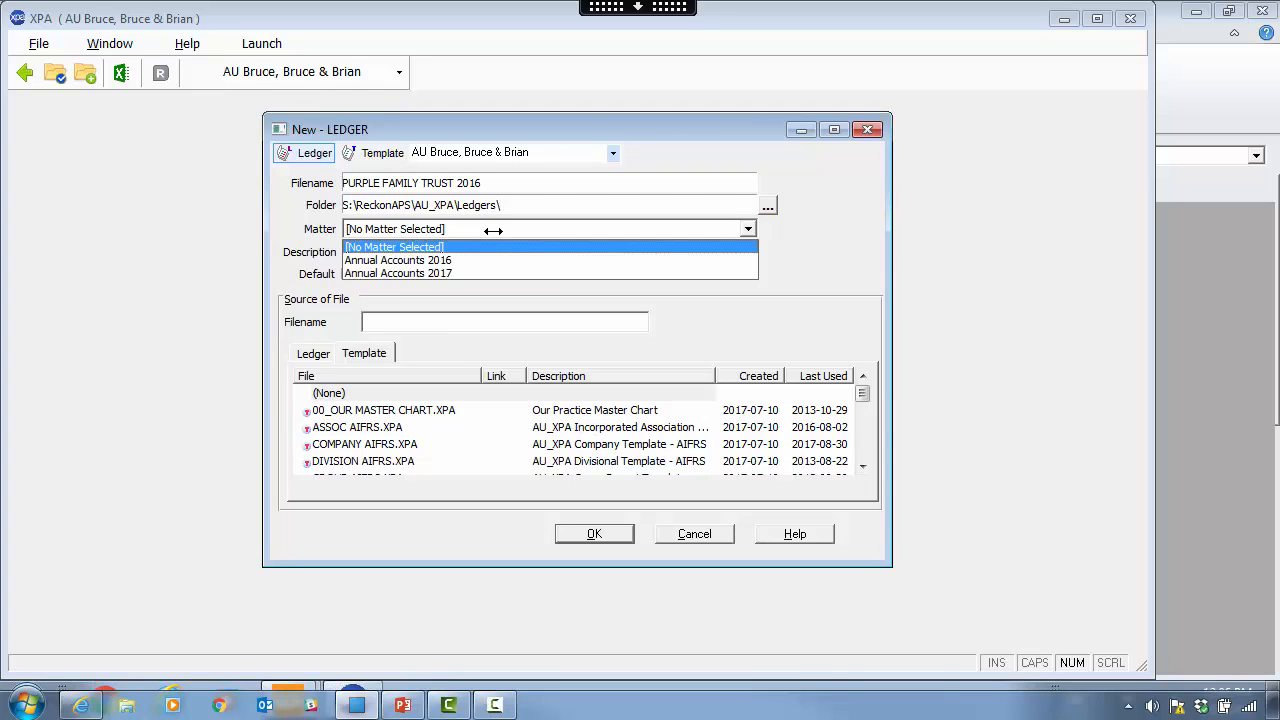
left_click(446, 260)
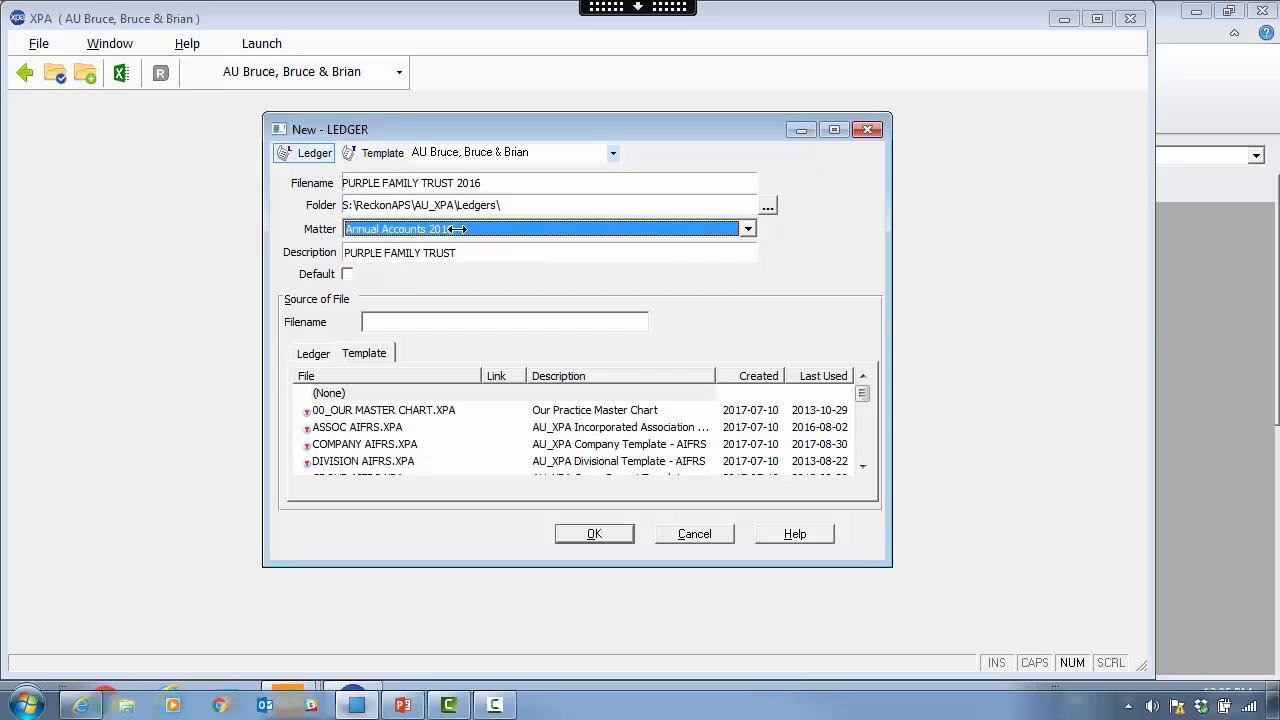
left_click(466, 252)
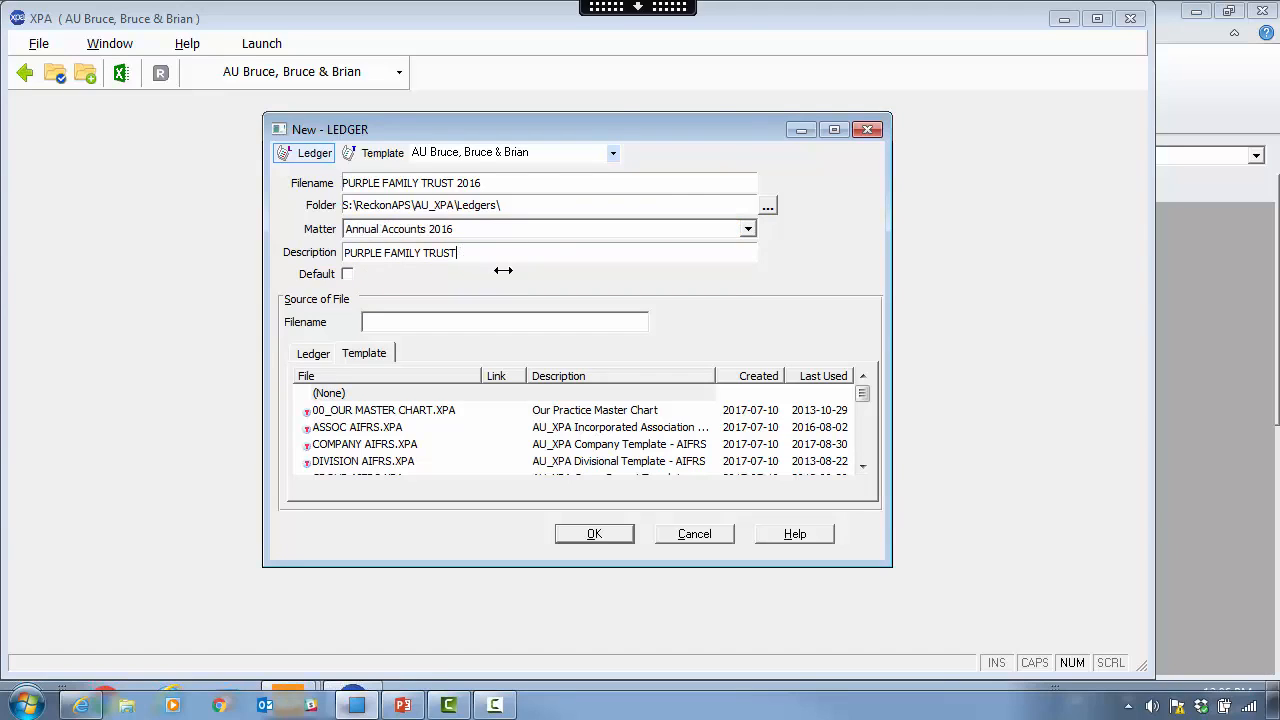
type("2016")
- Move and enlarge the New - LEDGER window, scroll the templates, and leave the choice at (None)
left_click_drag(571, 124, 535, 85)
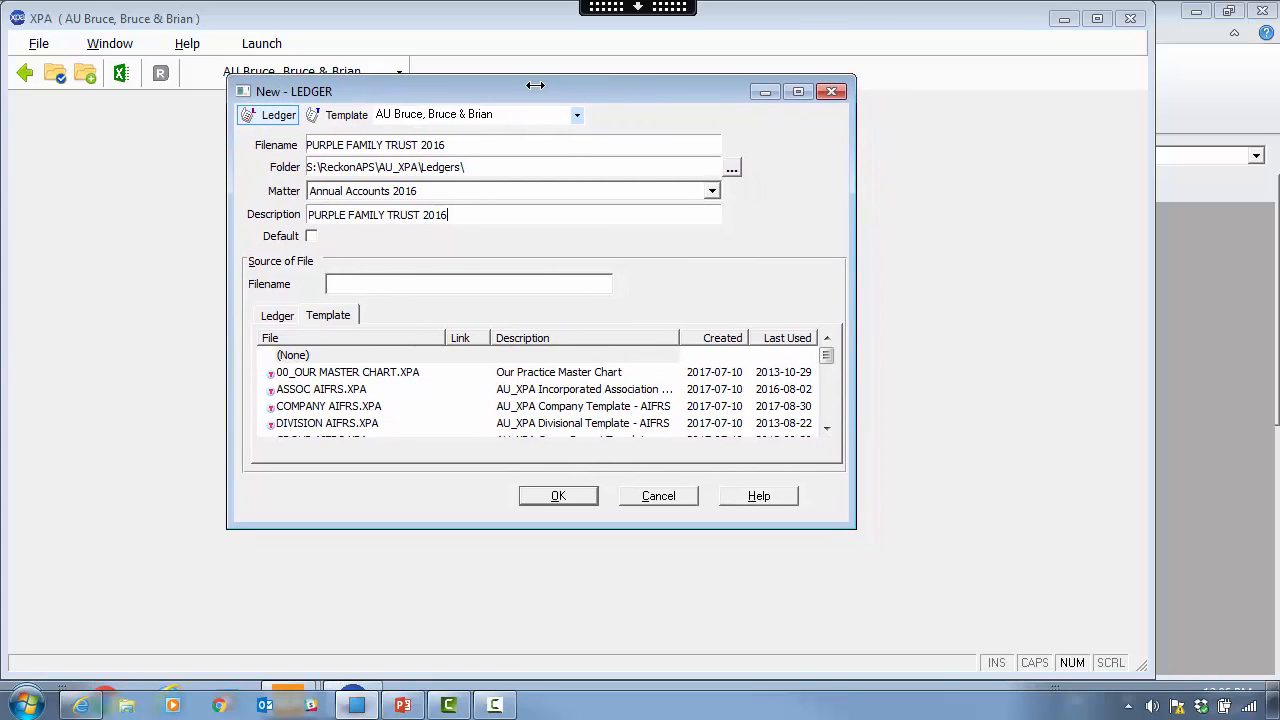
left_click_drag(850, 524, 918, 628)
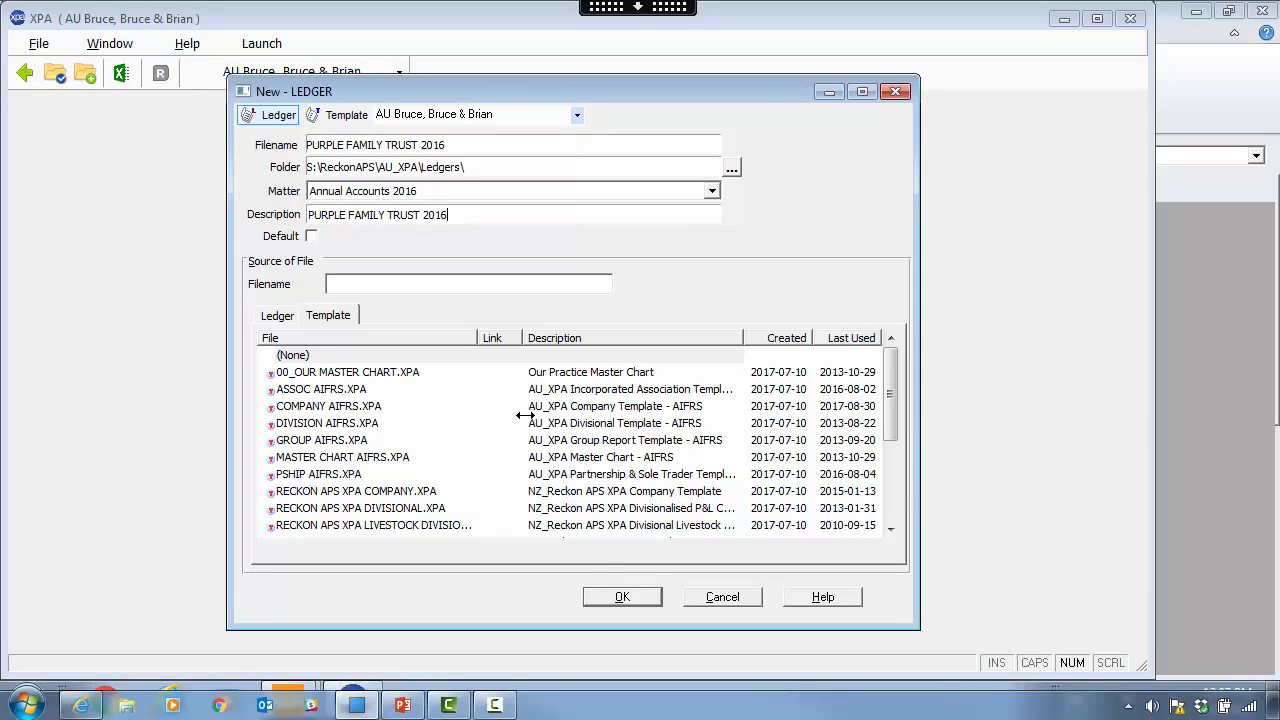
left_click_drag(891, 421, 894, 524)
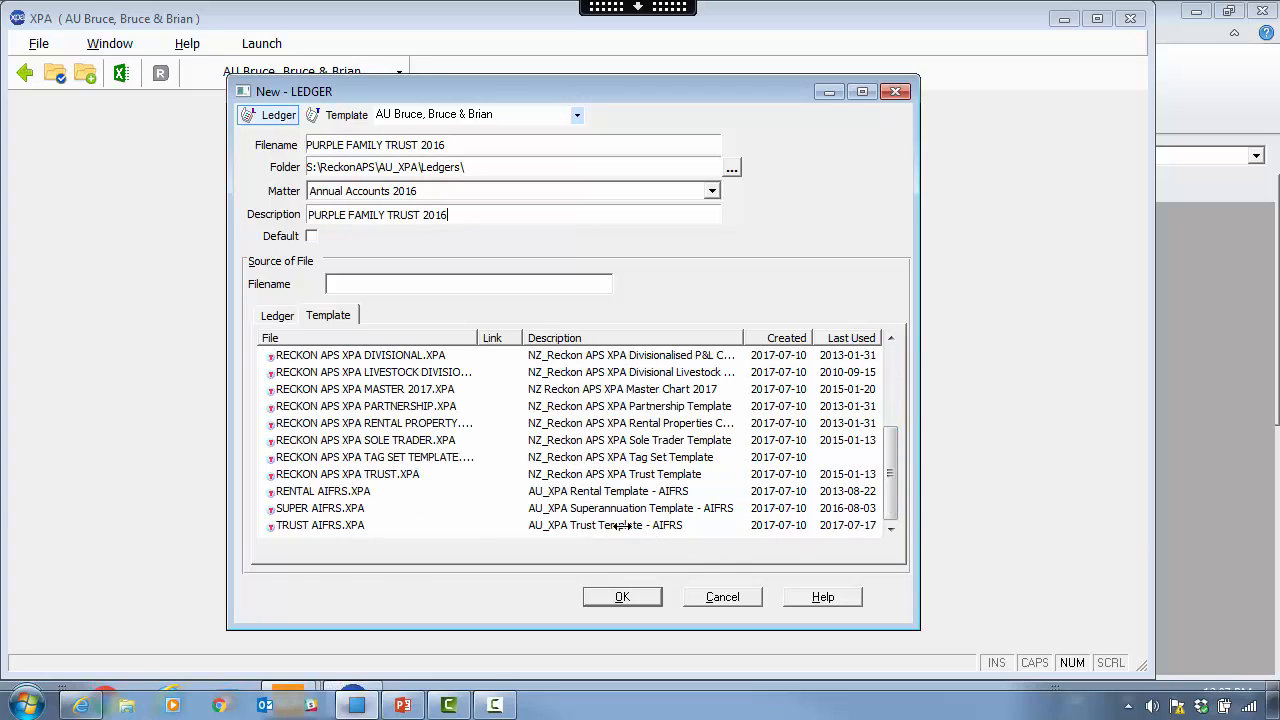
left_click(628, 527)
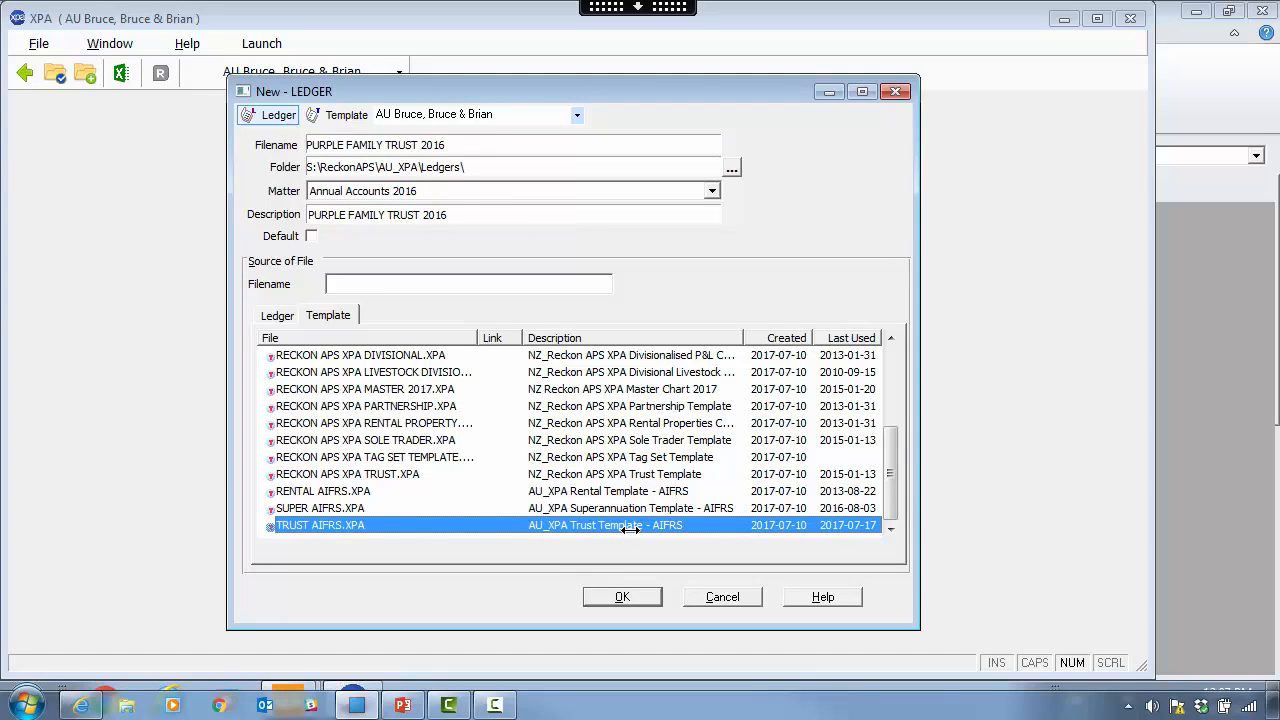
left_click_drag(890, 473, 890, 445)
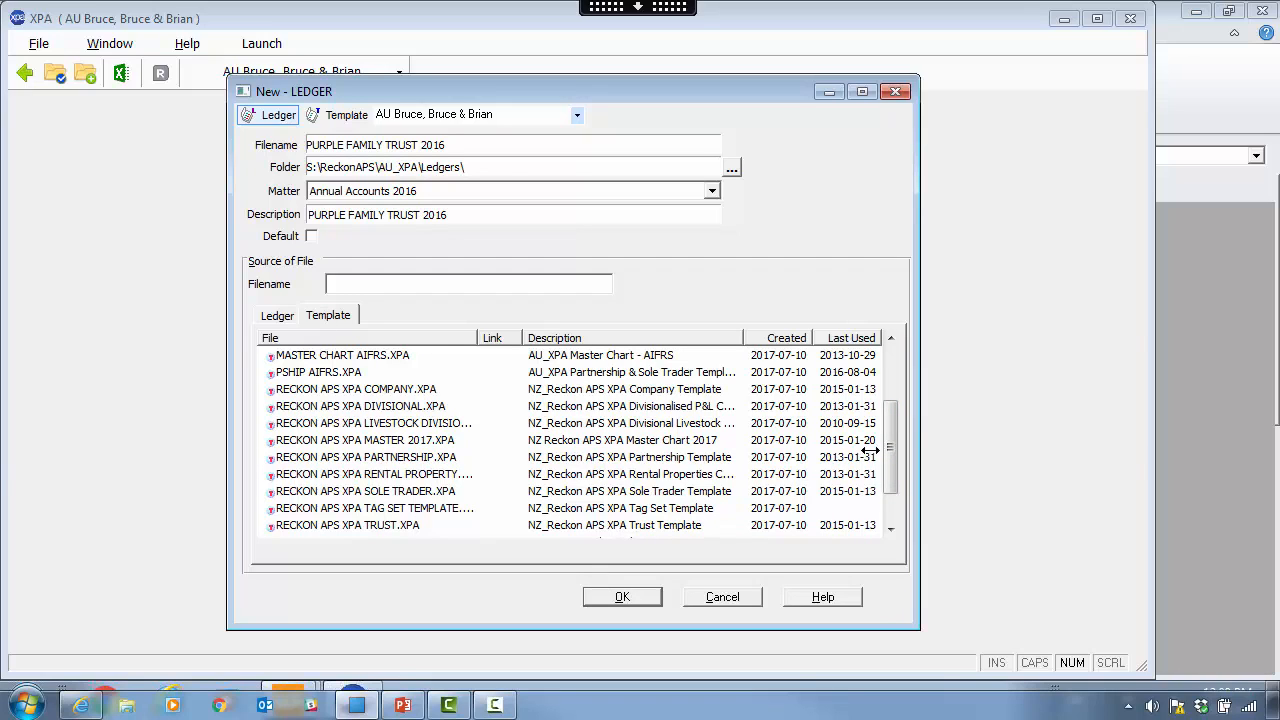
left_click_drag(888, 459, 893, 372)
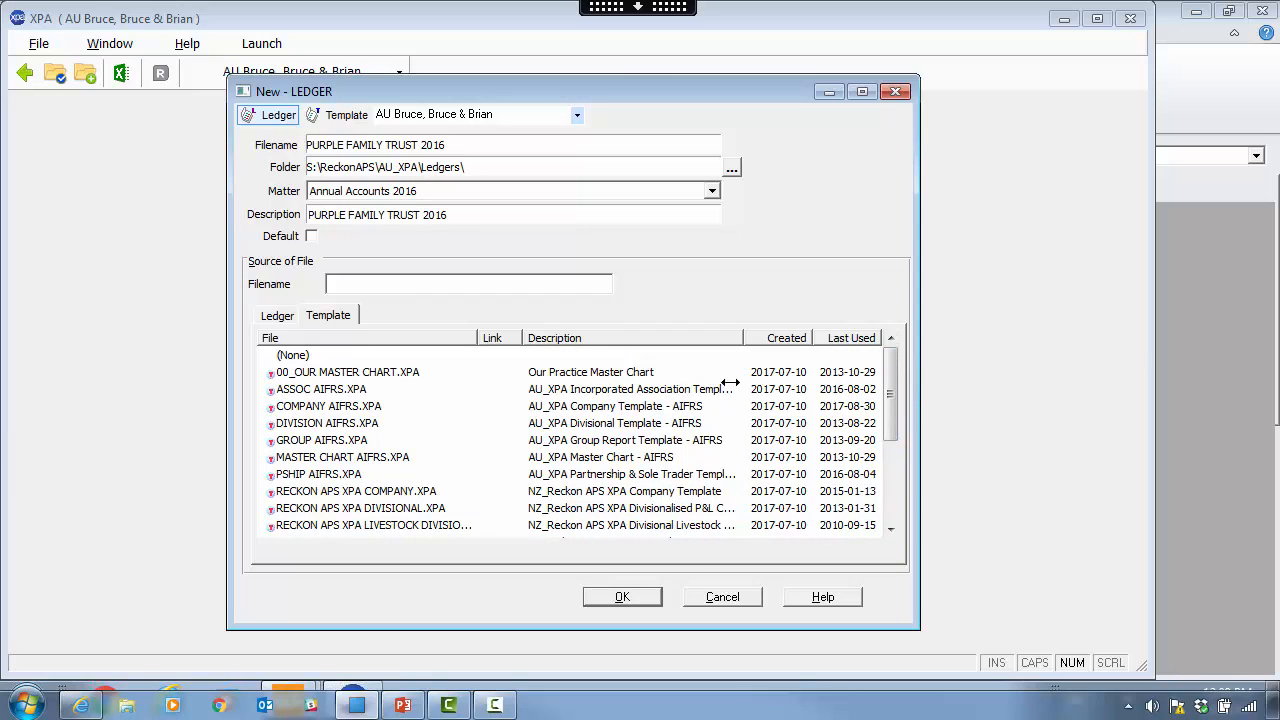
left_click(287, 353)
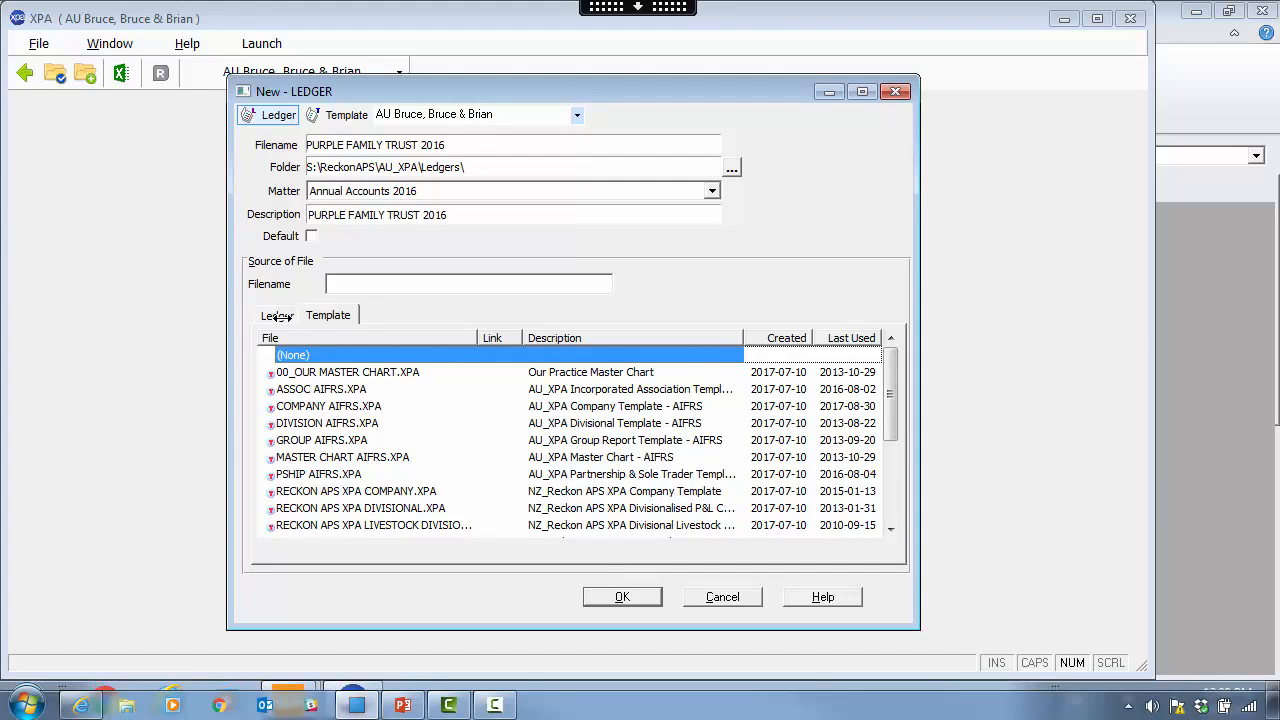
- Look through existing client ledgers as possible source files
left_click(277, 315)
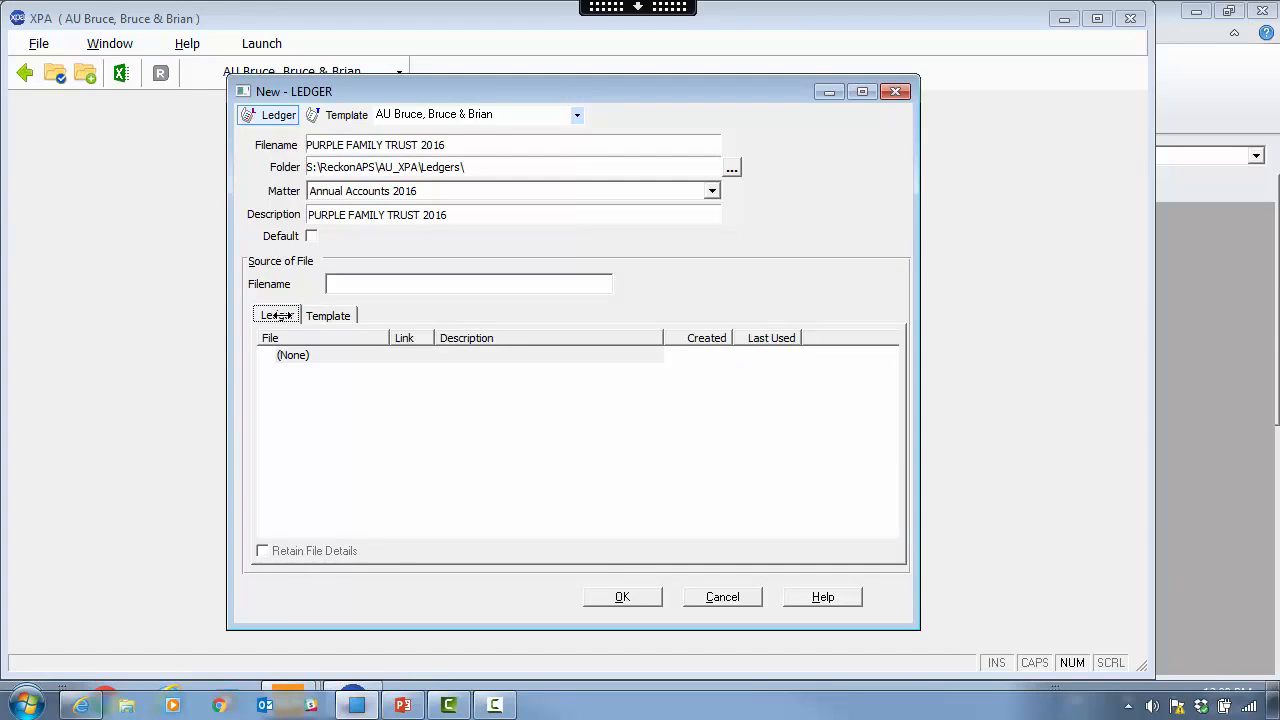
left_click(367, 289)
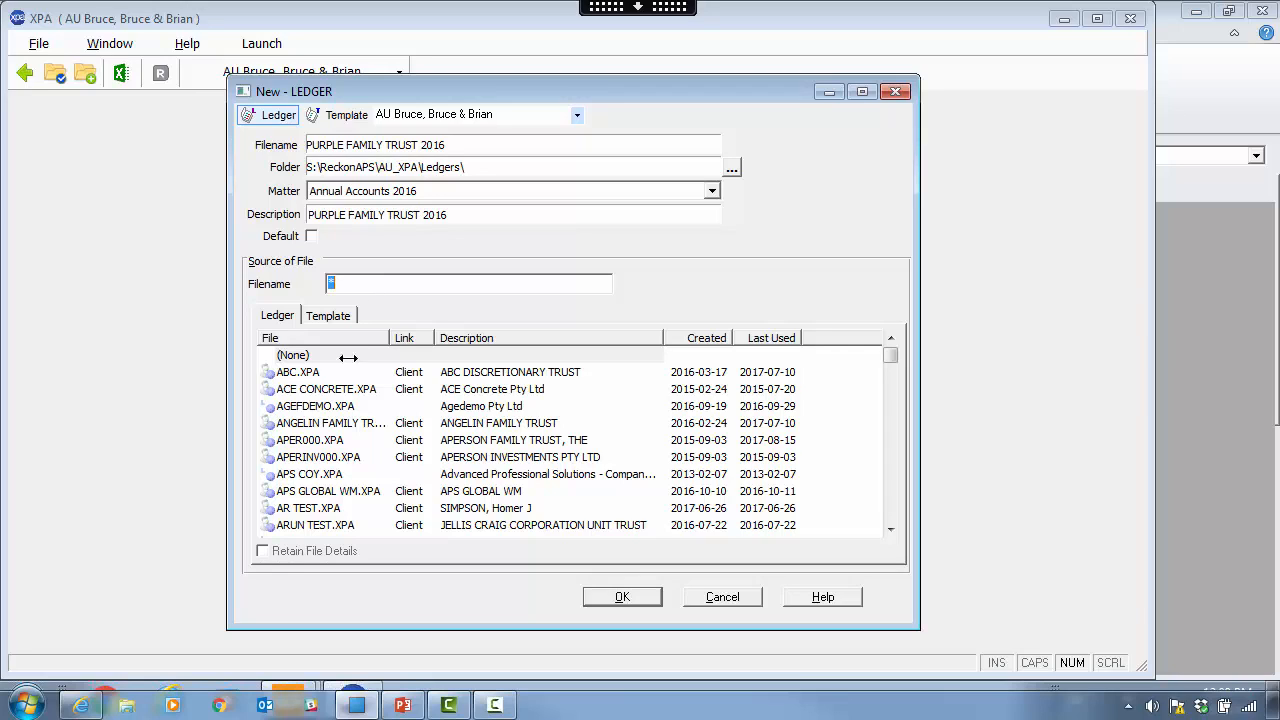
left_click(352, 423)
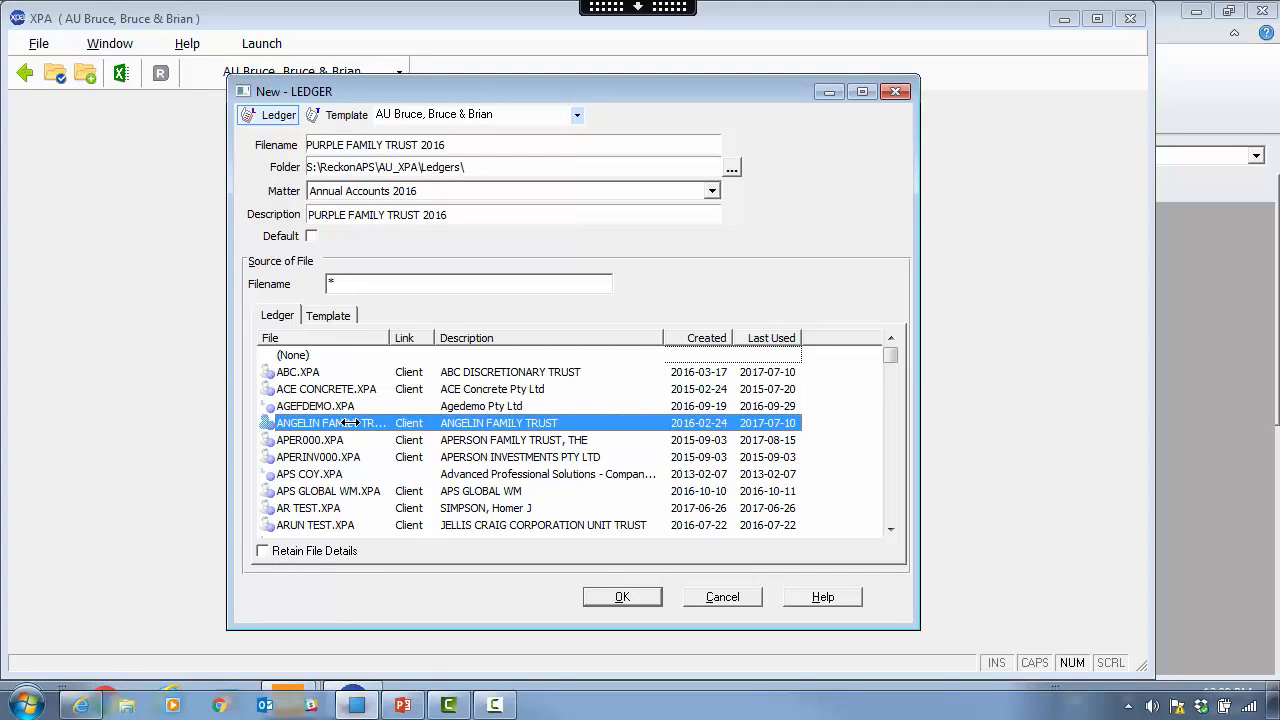
- Create the ledger from the TRUST AIFRS.XPA template
left_click(328, 315)
left_click_drag(890, 398, 867, 519)
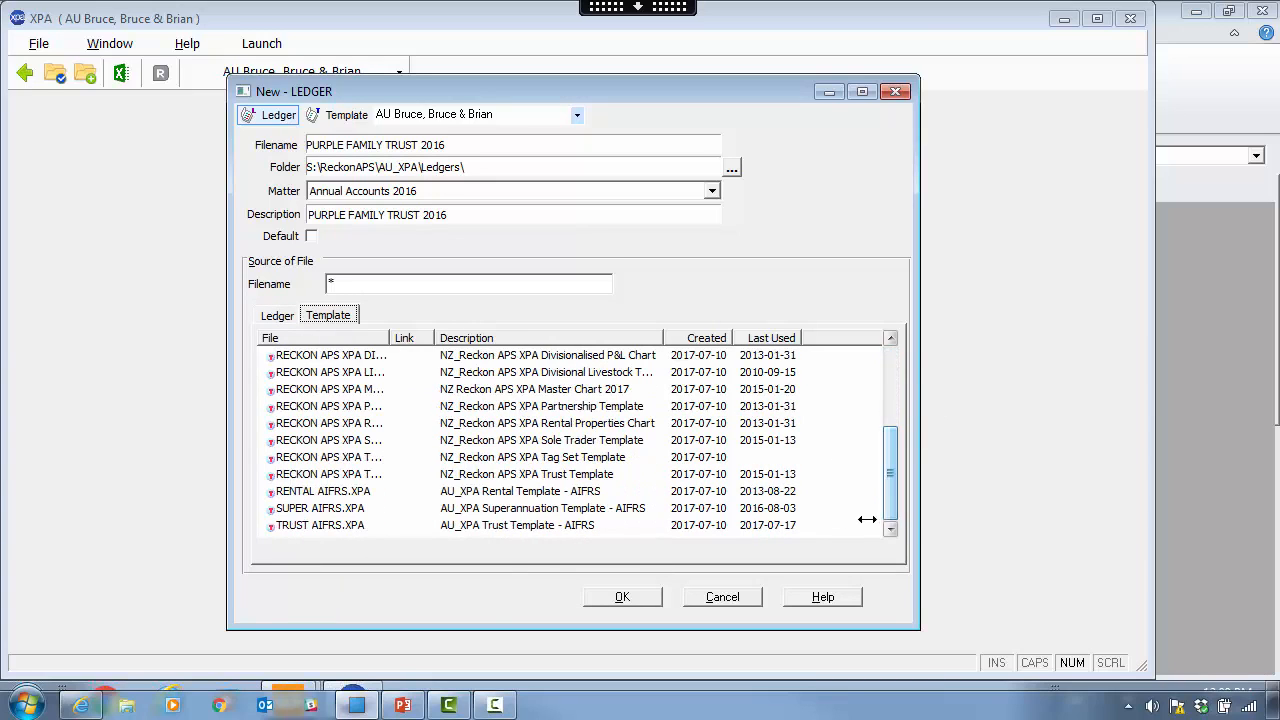
left_click(350, 526)
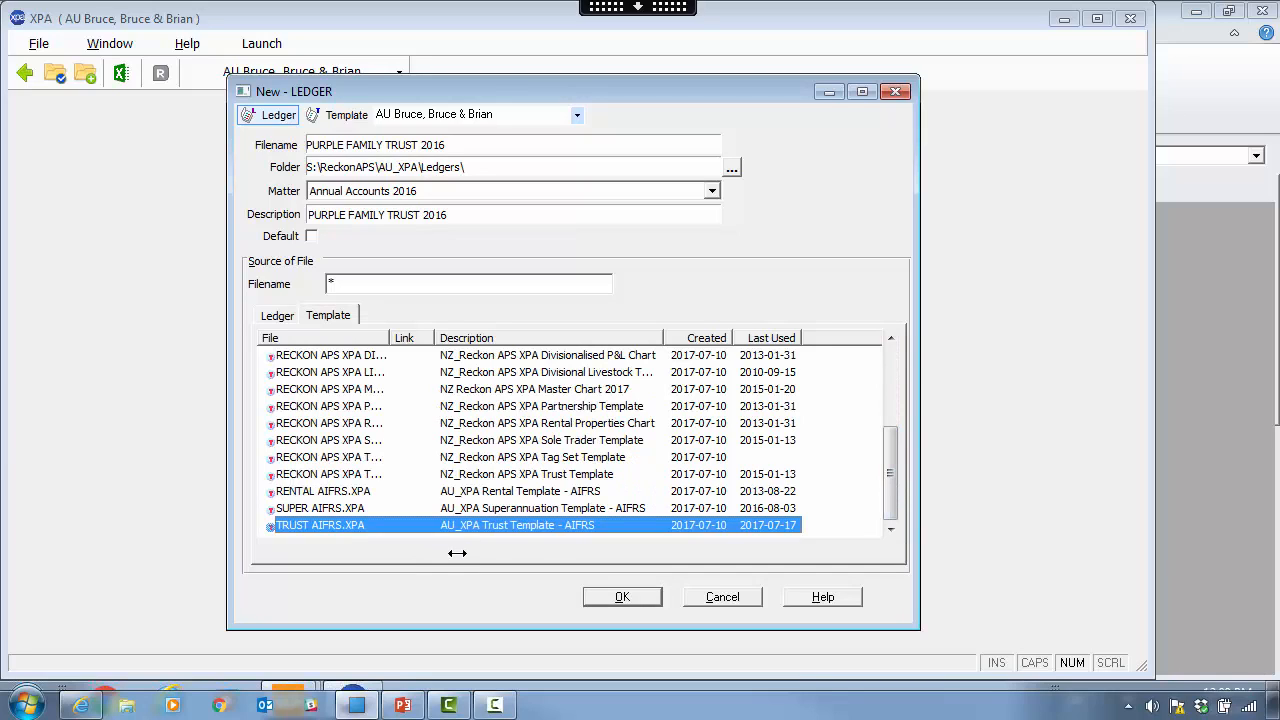
left_click(616, 597)
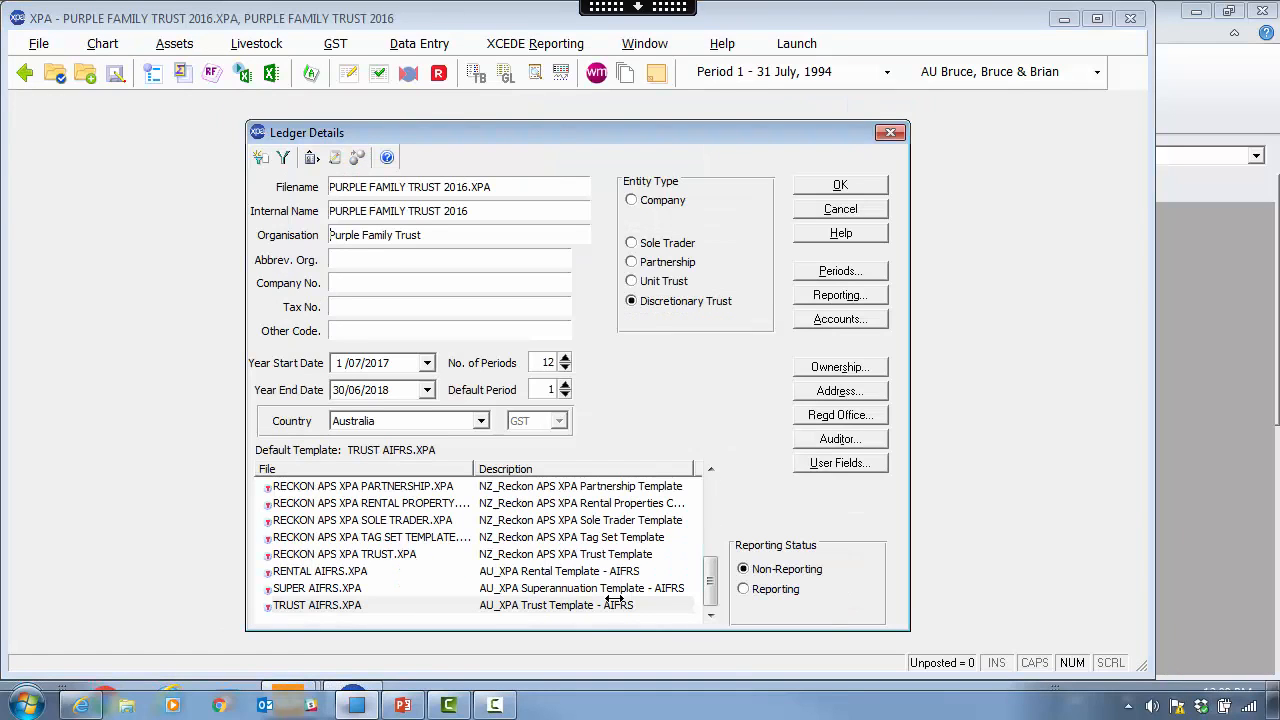
left_click_drag(525, 127, 524, 114)
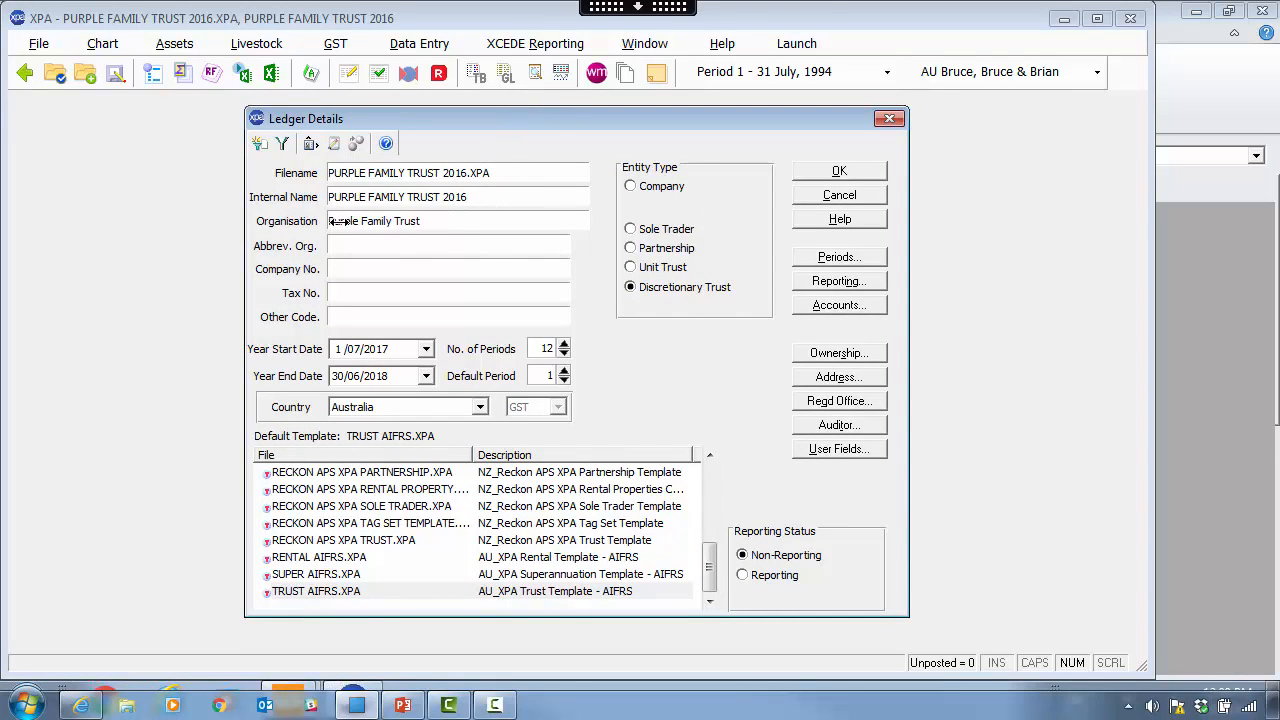
left_click(338, 221)
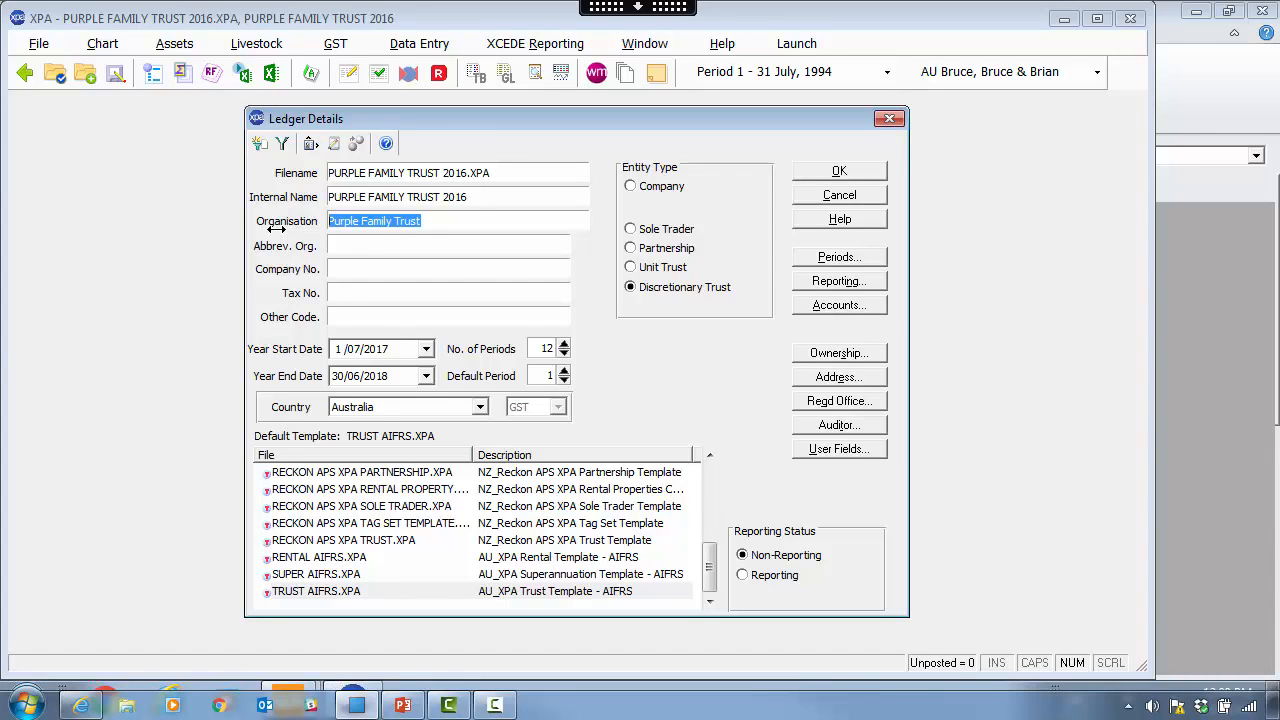
left_click(425, 220)
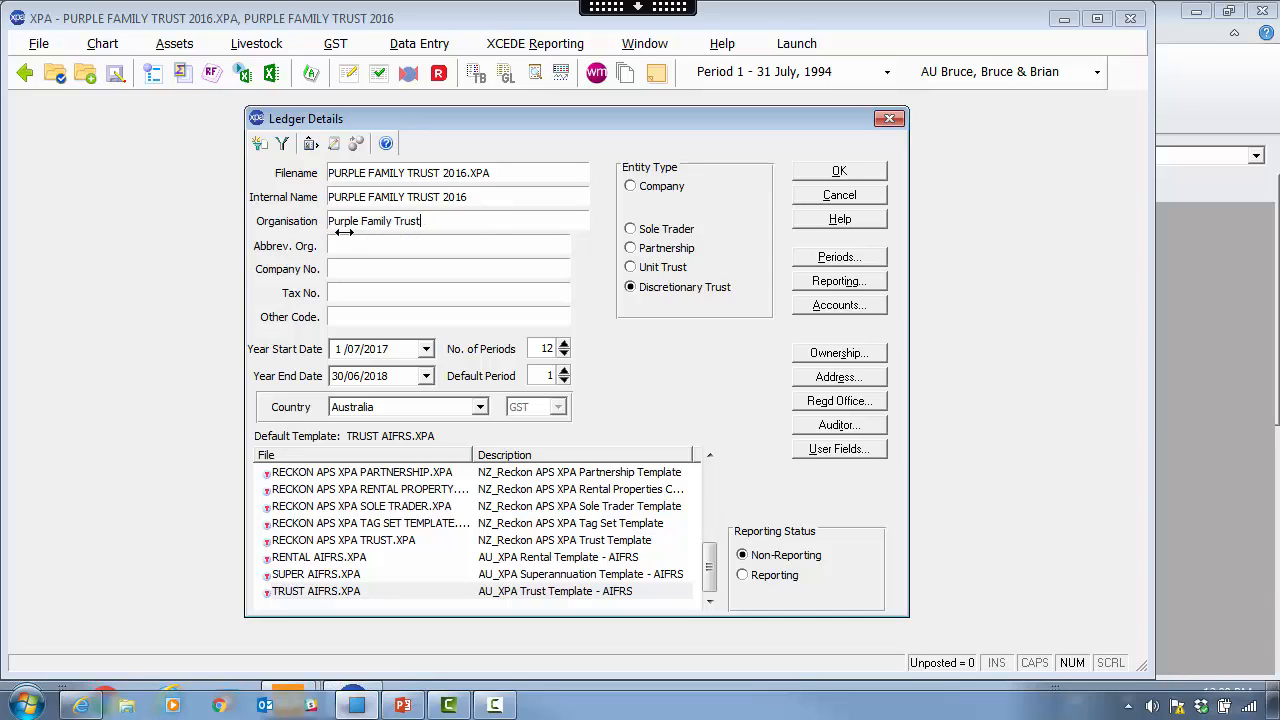
left_click_drag(424, 221, 285, 217)
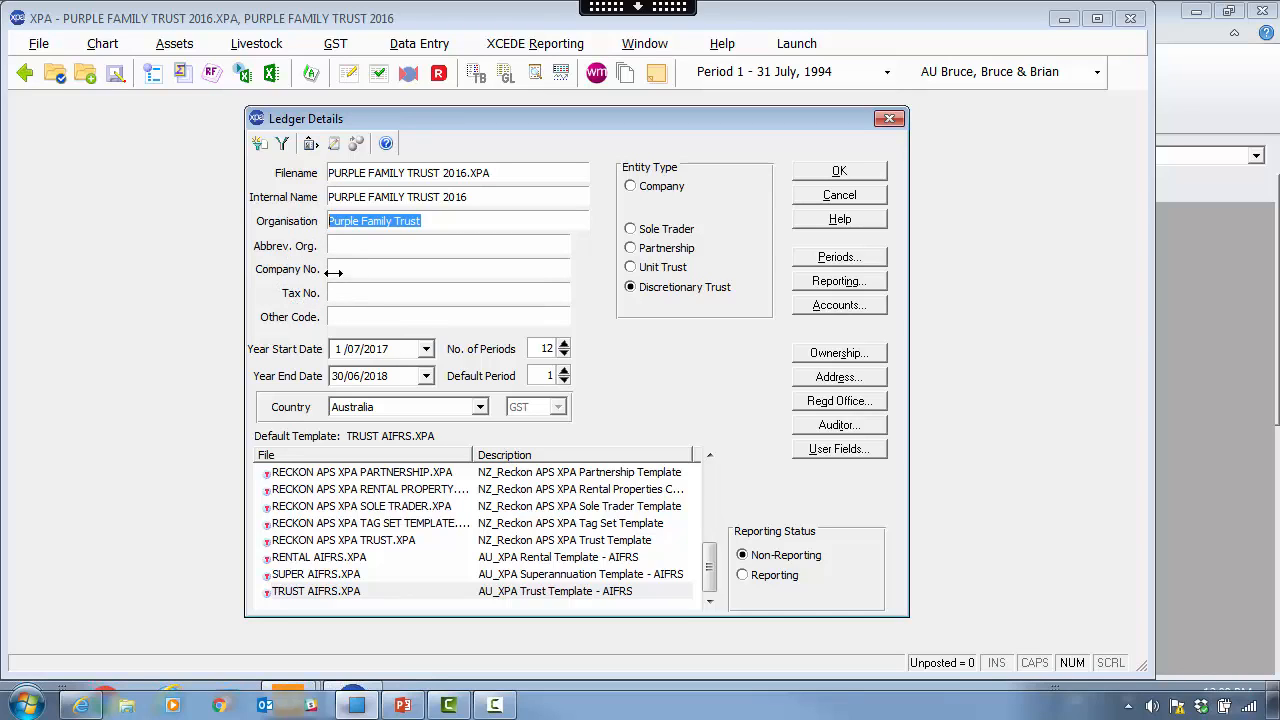
left_click(335, 272)
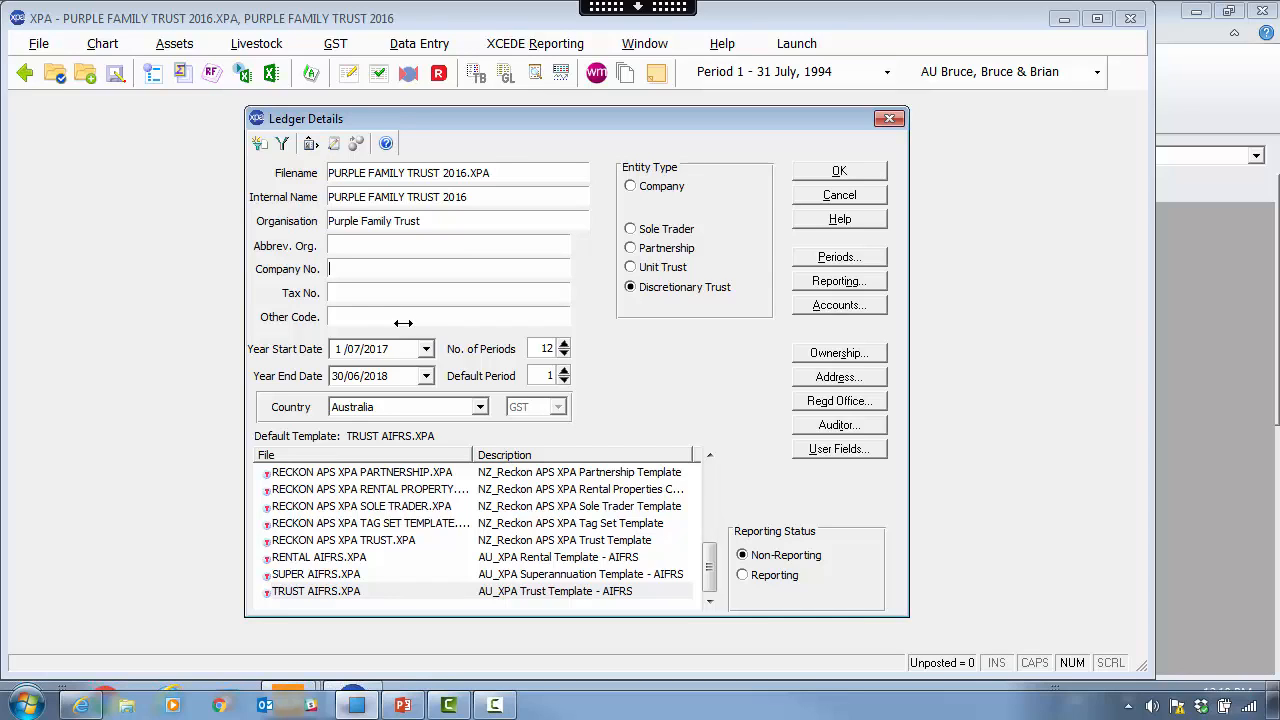
type("123 123 123")
key("BackSpace")
key("BackSpace")
key("BackSpace")
key("BackSpace")
key("BackSpace")
key("BackSpace")
key("BackSpace")
key("BackSpace")
key("BackSpace")
key("BackSpace")
key("BackSpace")
type("12345678901")
- Set the year start to 1/07/2015 and the number of periods to 1
left_click(378, 350)
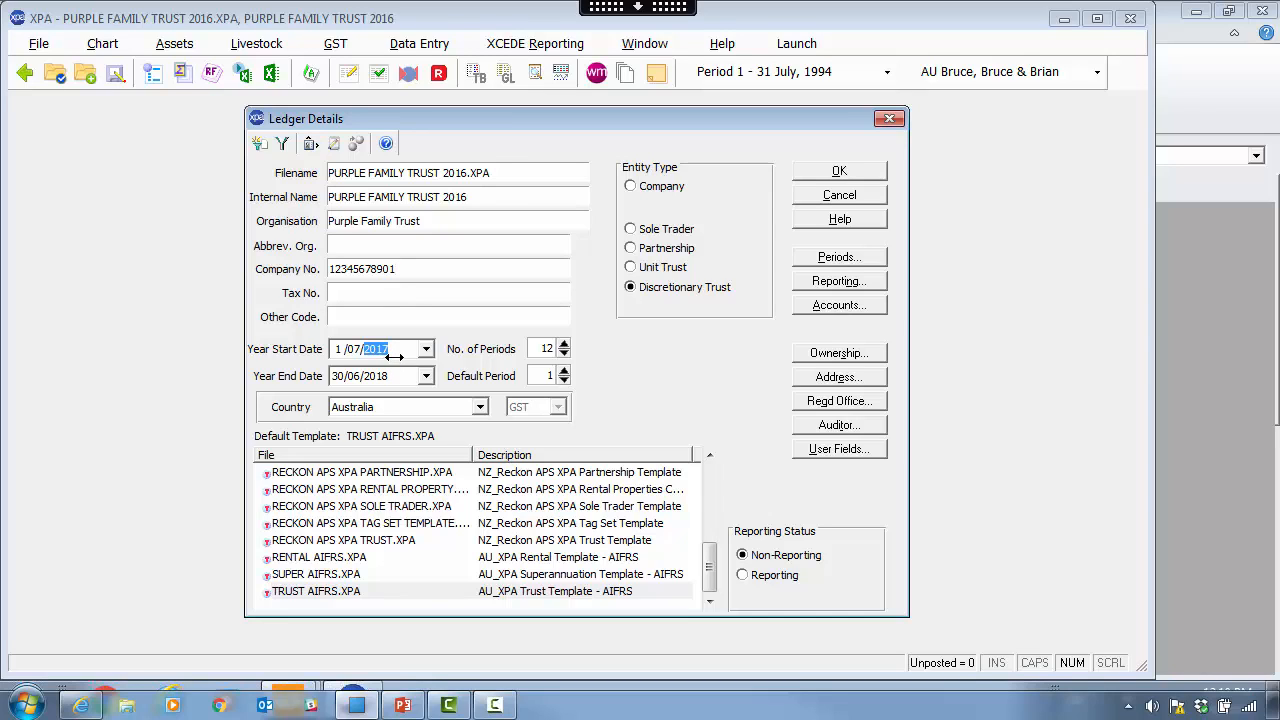
type("2015")
key("Tab")
left_click(543, 348)
key("BackSpace")
key("Tab")
left_click(664, 267)
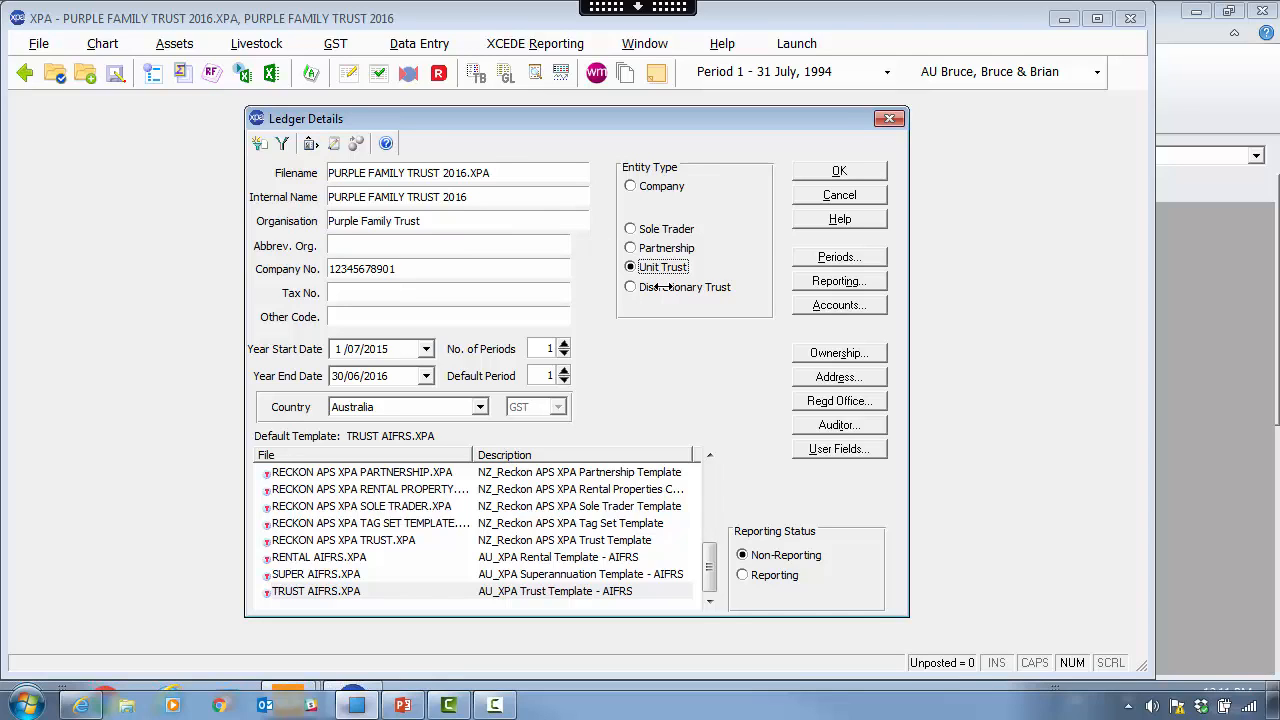
left_click(661, 287)
left_click(663, 268)
left_click(659, 287)
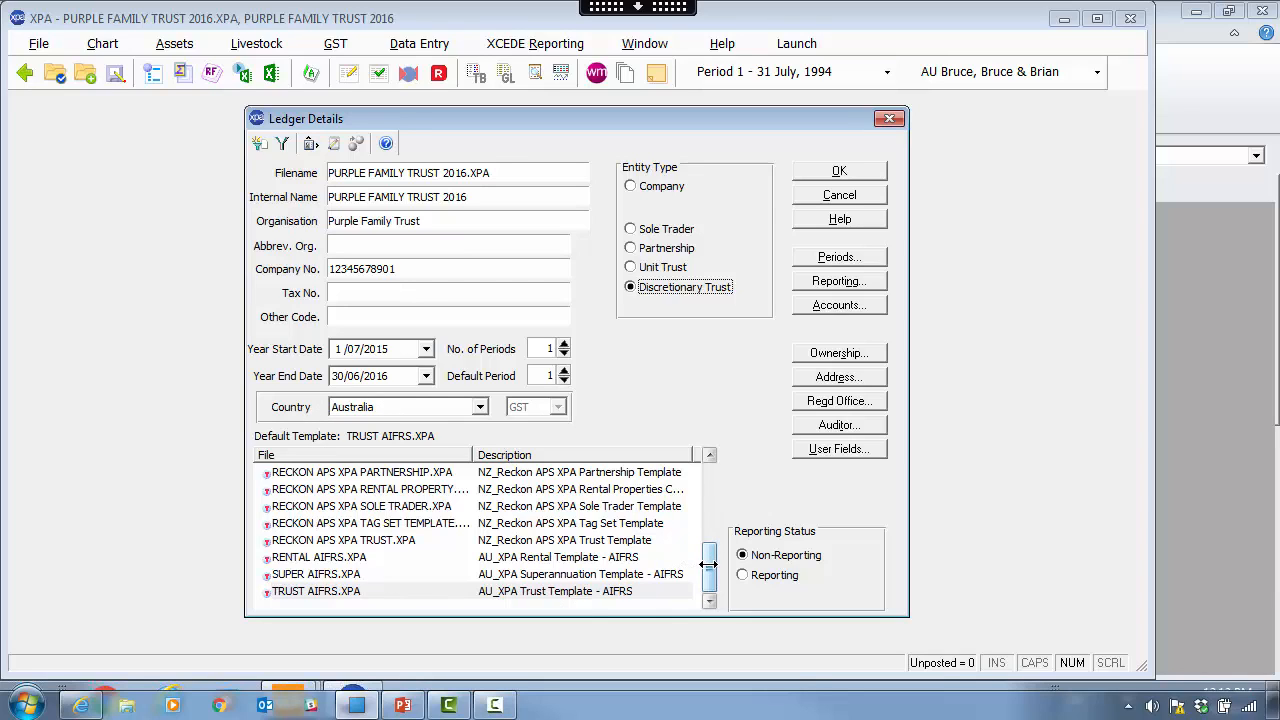
- Switch the ledger to Reporting and back to Non-Reporting, then raise the periods to 2
scroll(709, 561, "up", 1)
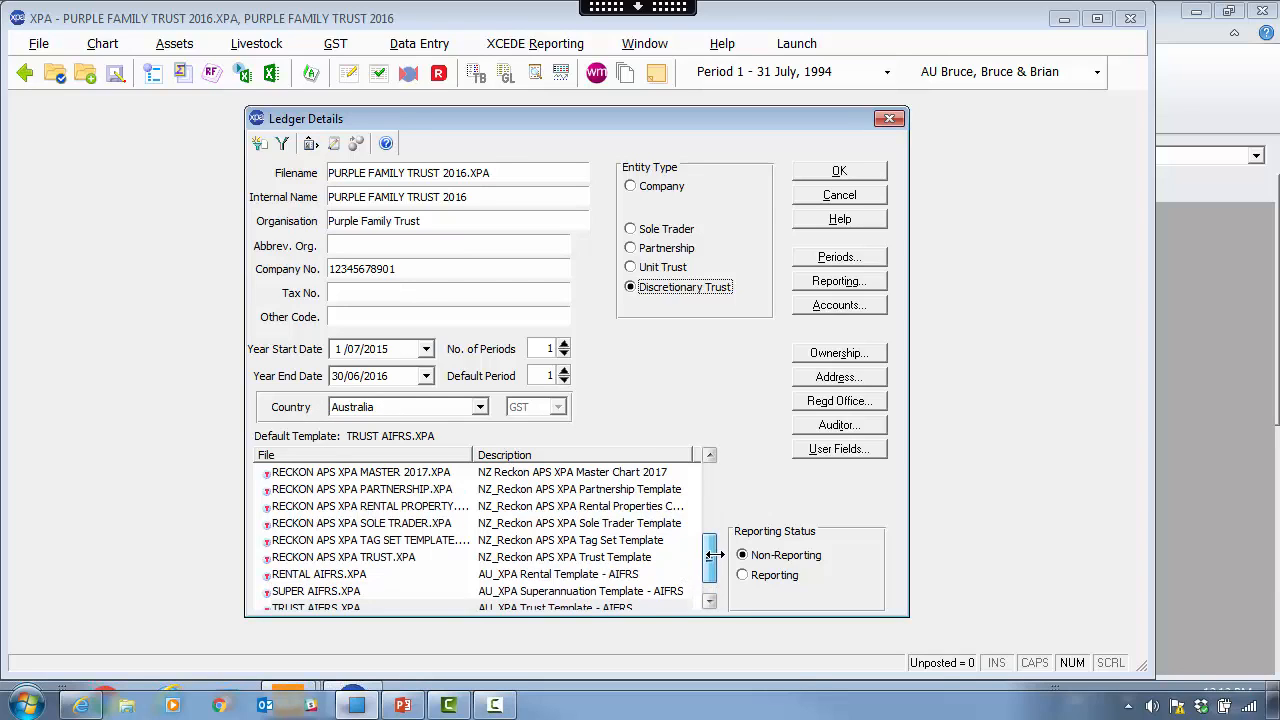
scroll(709, 559, "up", 1)
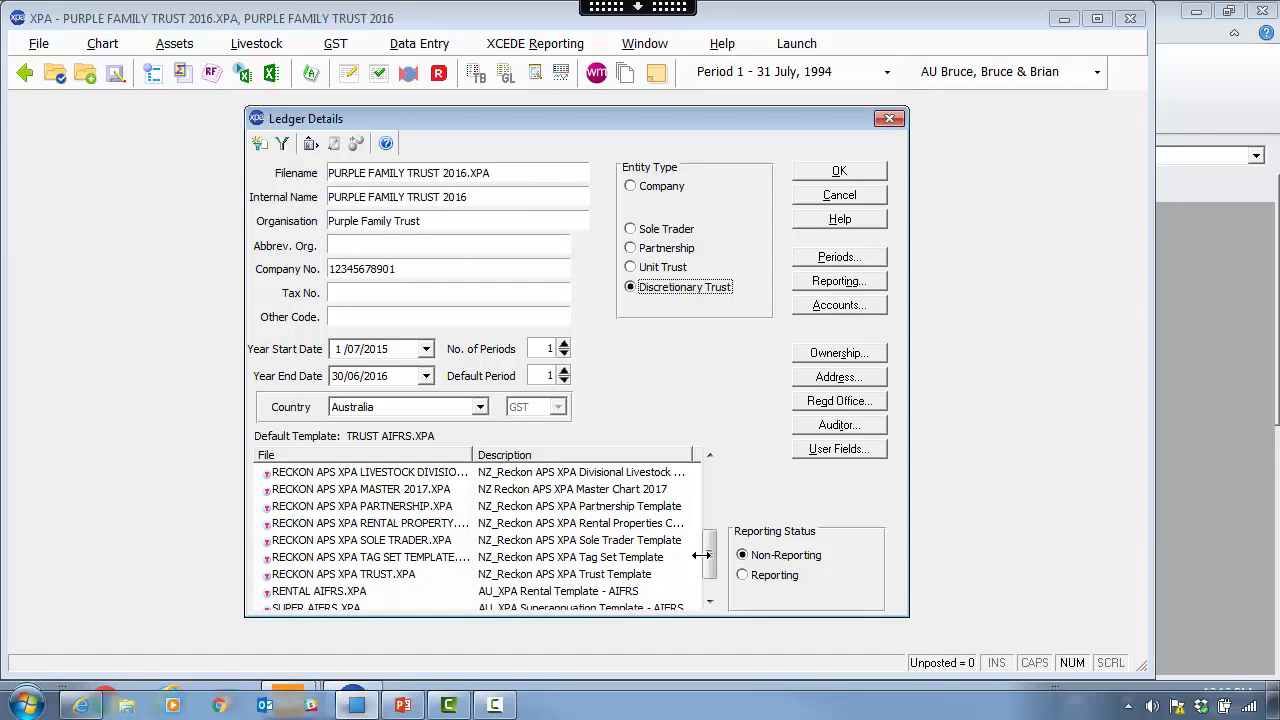
scroll(709, 560, "down", 2)
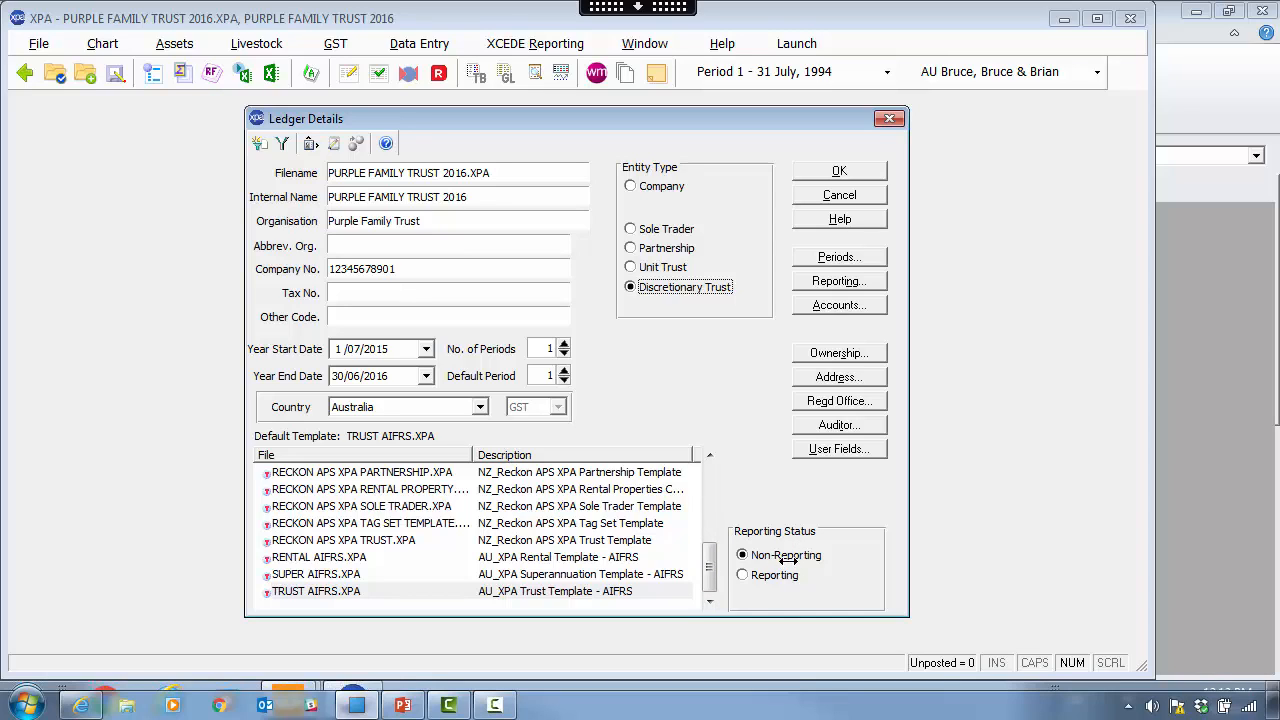
left_click(786, 574)
left_click(786, 556)
double_click(564, 344)
- Edit the first period's end date in Period Details and confirm
left_click(838, 258)
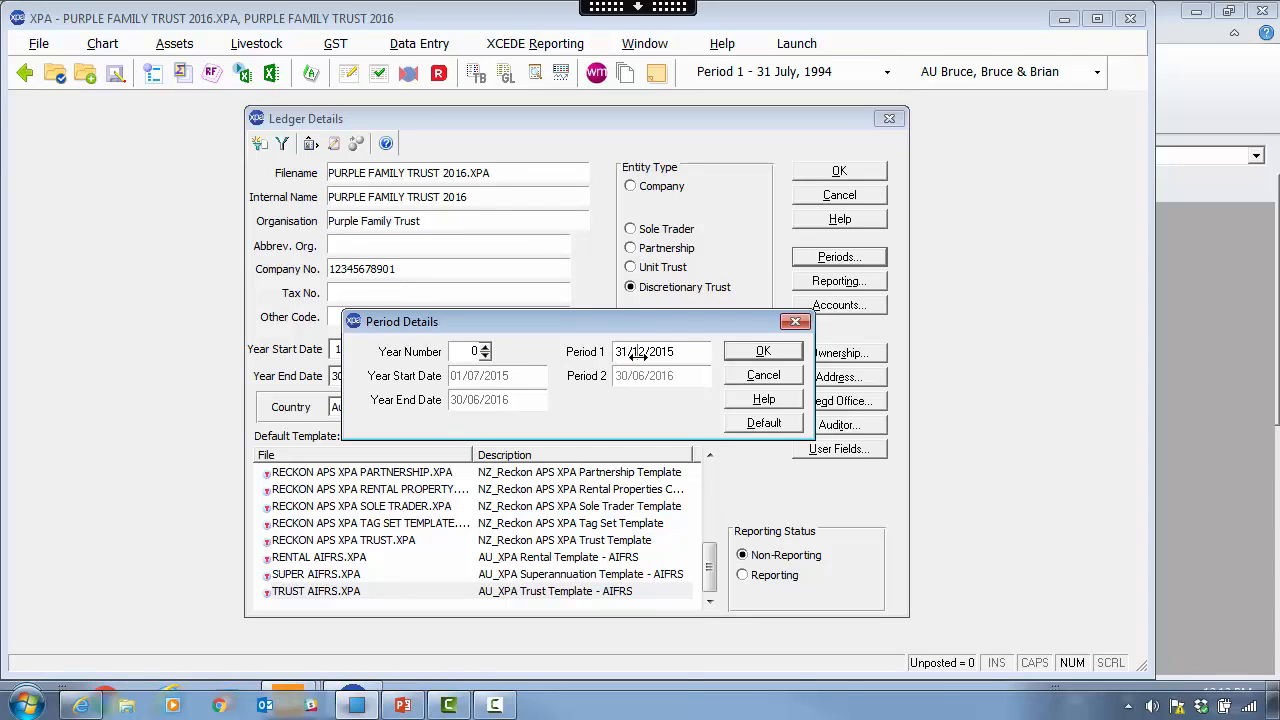
left_click(638, 354)
type("03/20")
type("16")
left_click_drag(628, 355, 600, 352)
type("3122")
left_click(762, 351)
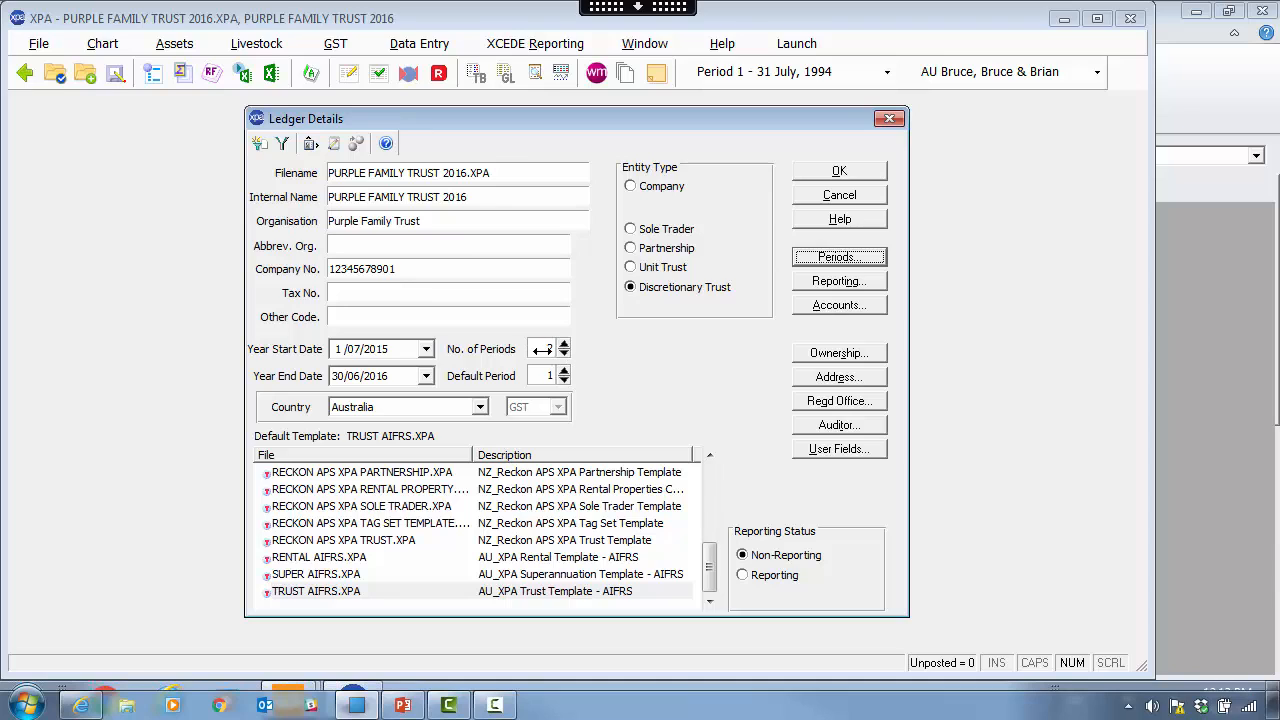
- Reduce to one period and confirm the single period ending 30/06/2016
double_click(552, 348)
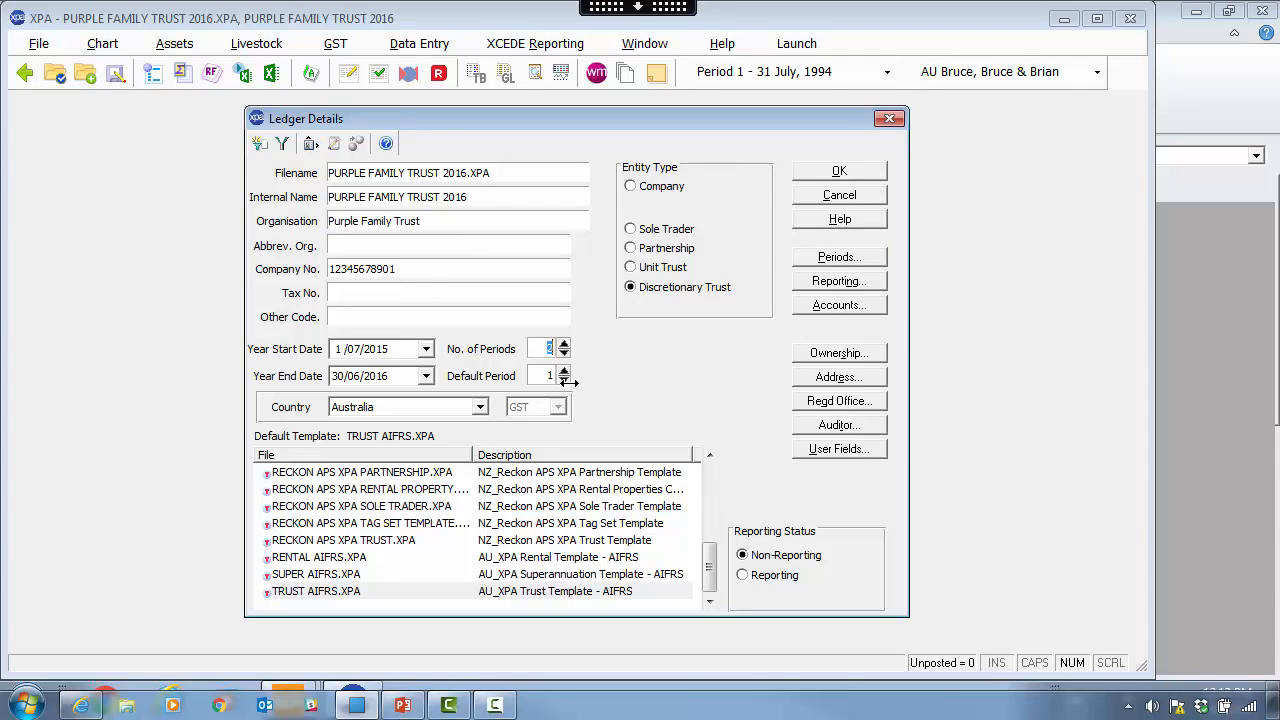
left_click(848, 258)
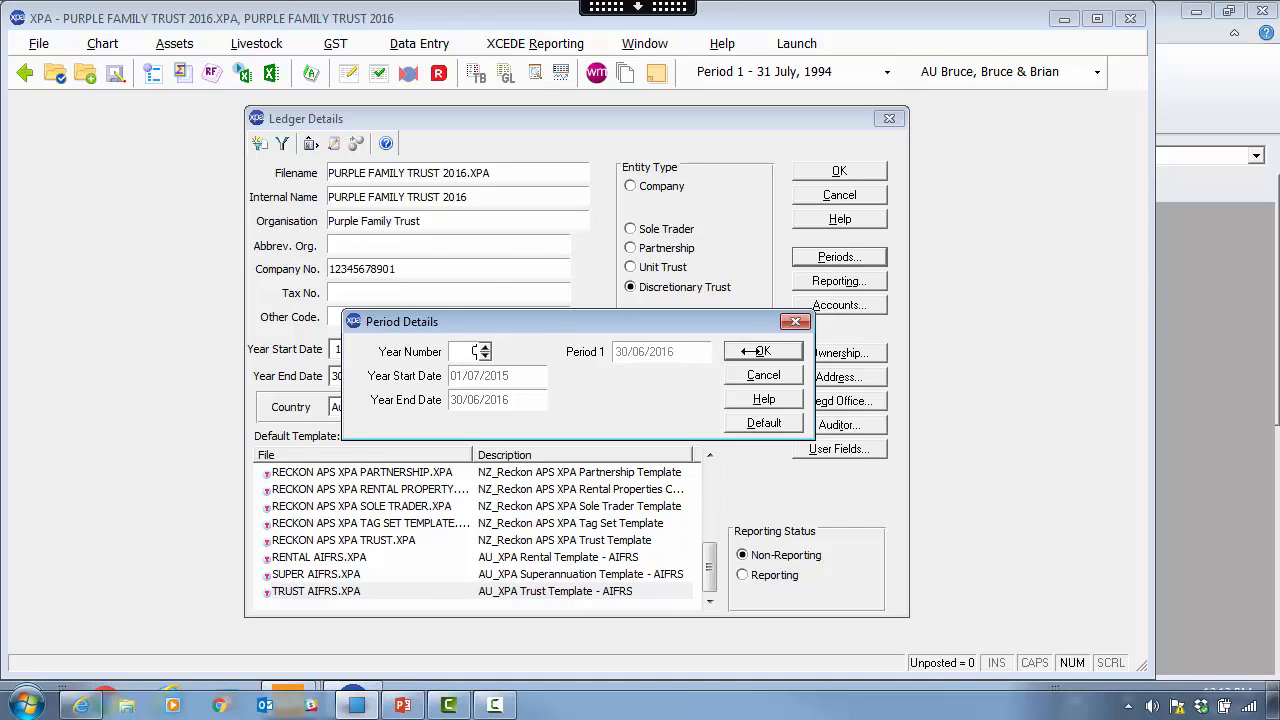
left_click(751, 350)
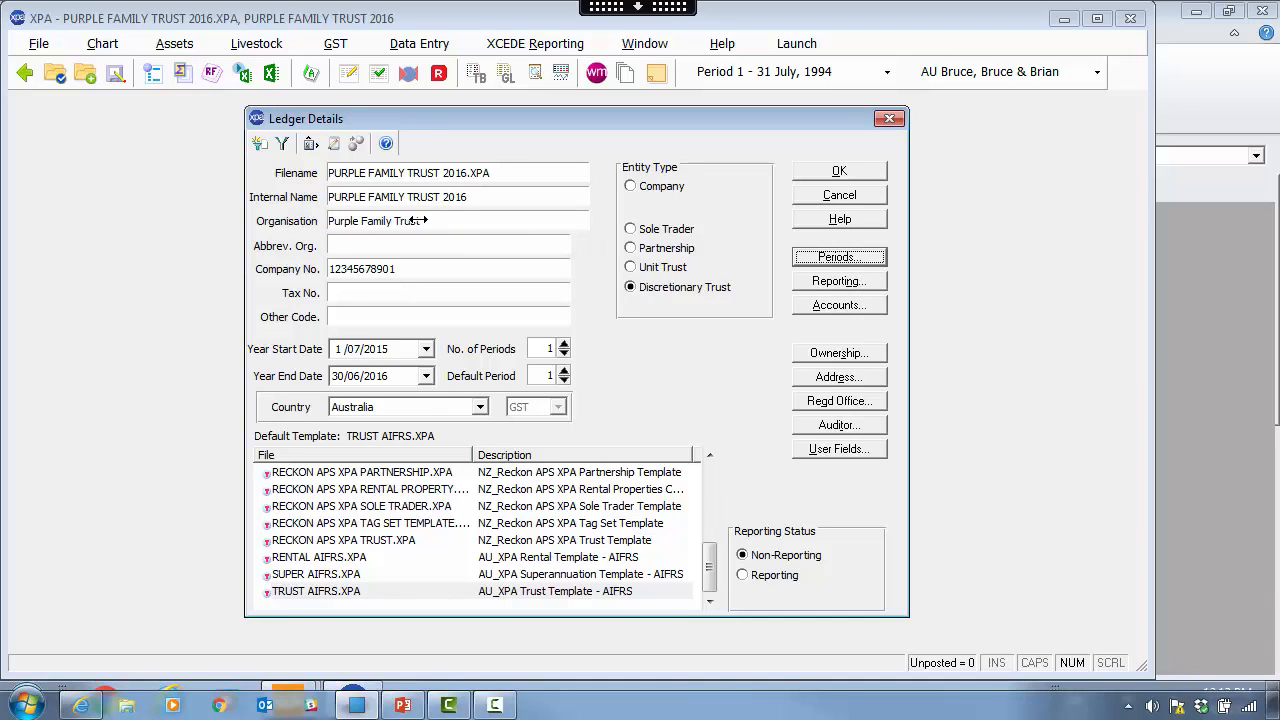
- Enter report Heading 1 'Trading As Blah Blah' in the financial reporting settings
left_click_drag(421, 221, 300, 221)
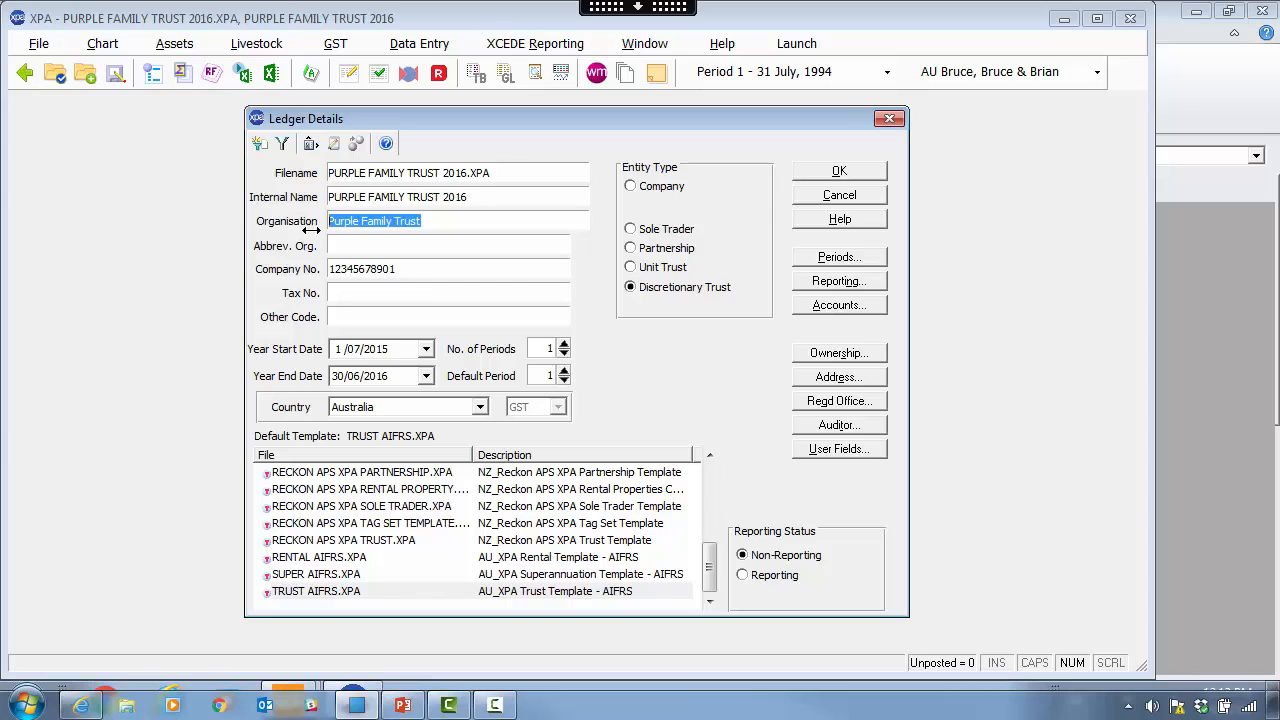
left_click(868, 281)
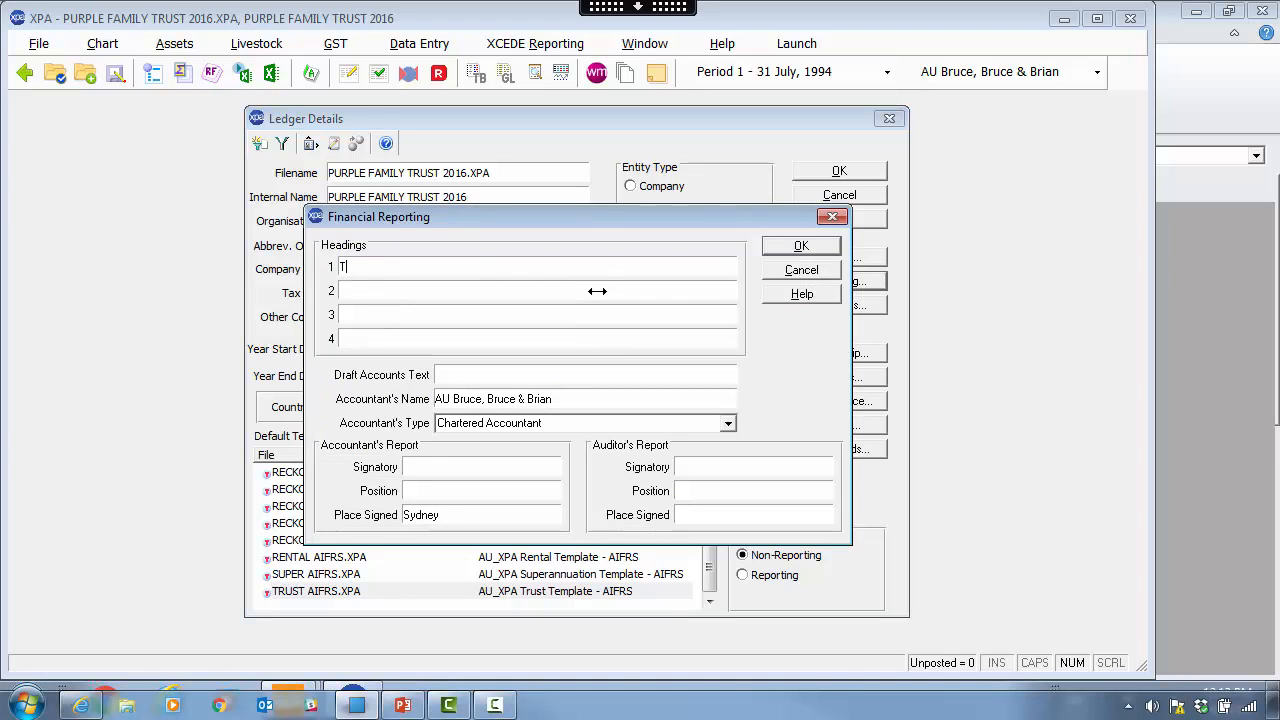
type("Trading T")
key("BackSpace")
type("AS Blah Blah")
left_click_drag(470, 216, 423, 244)
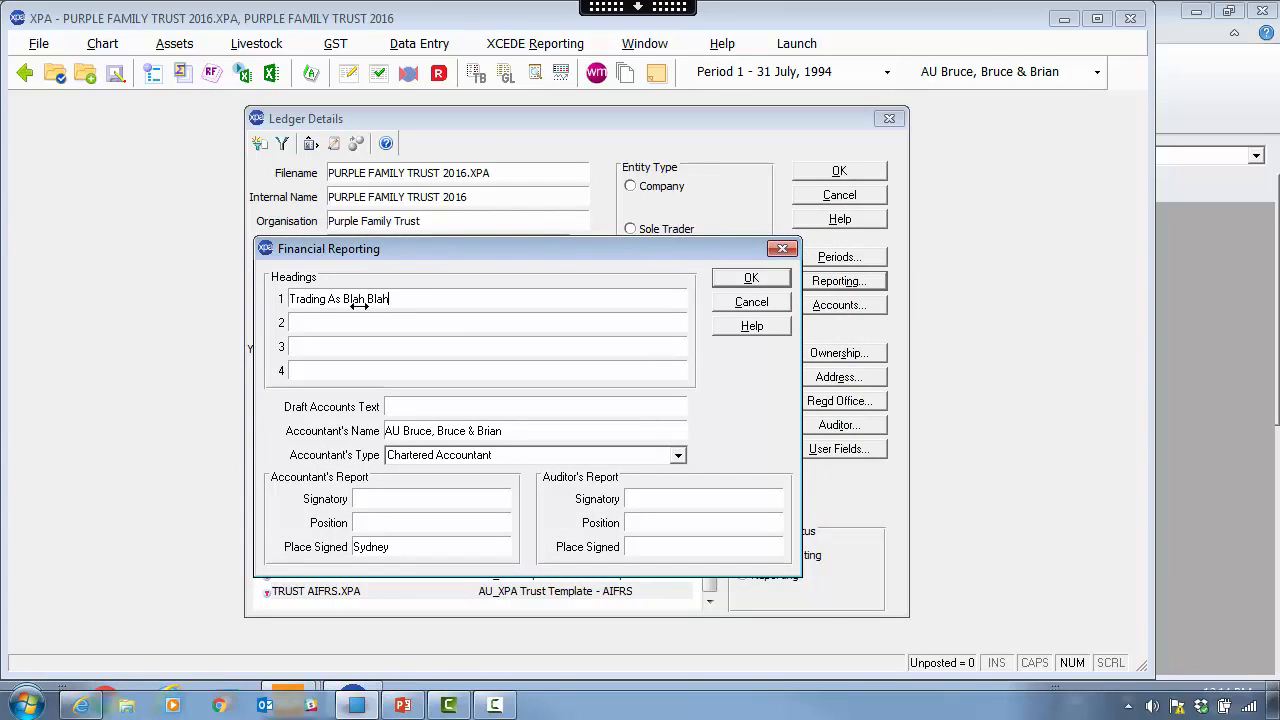
- Set Chartered Accountants, a Director signatory, place signed Sydney, and save the reporting details
left_click(410, 409)
left_click(504, 453)
left_click(504, 454)
type("s")
key("Tab")
left_click_drag(396, 547, 259, 540)
key("Delete")
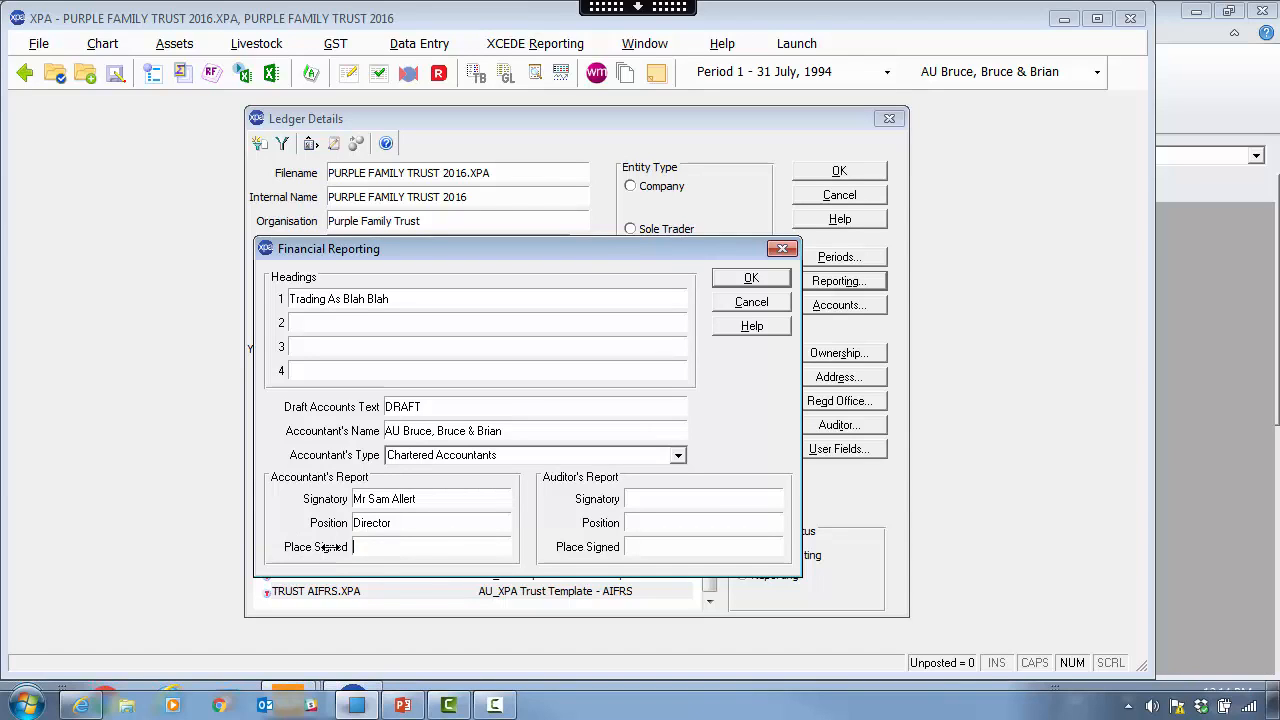
type("Sydney")
left_click(733, 278)
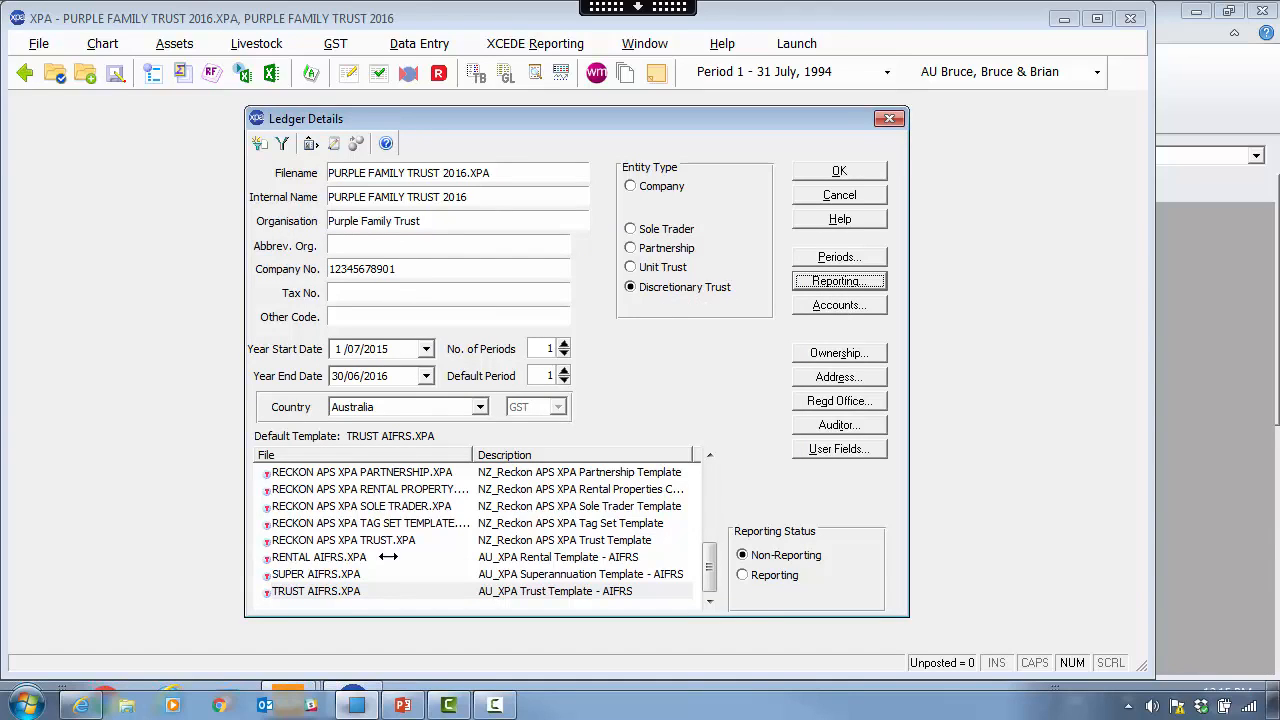
left_click(860, 302)
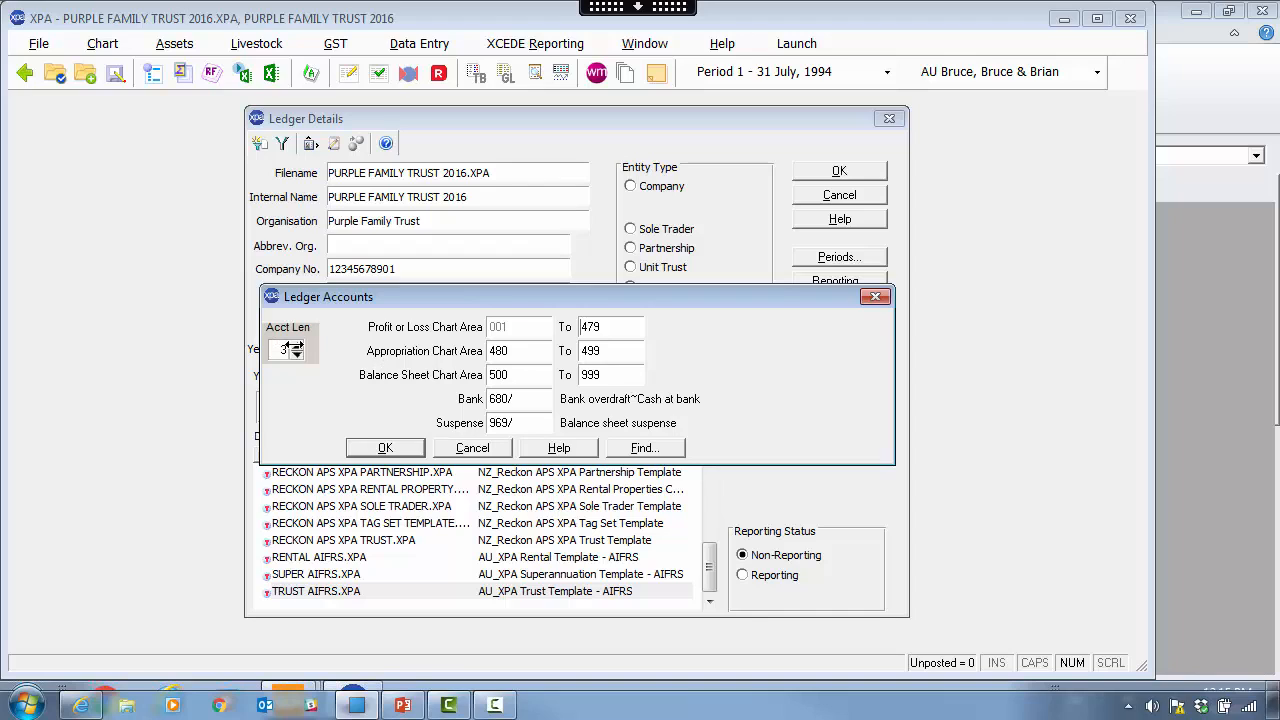
left_click(383, 447)
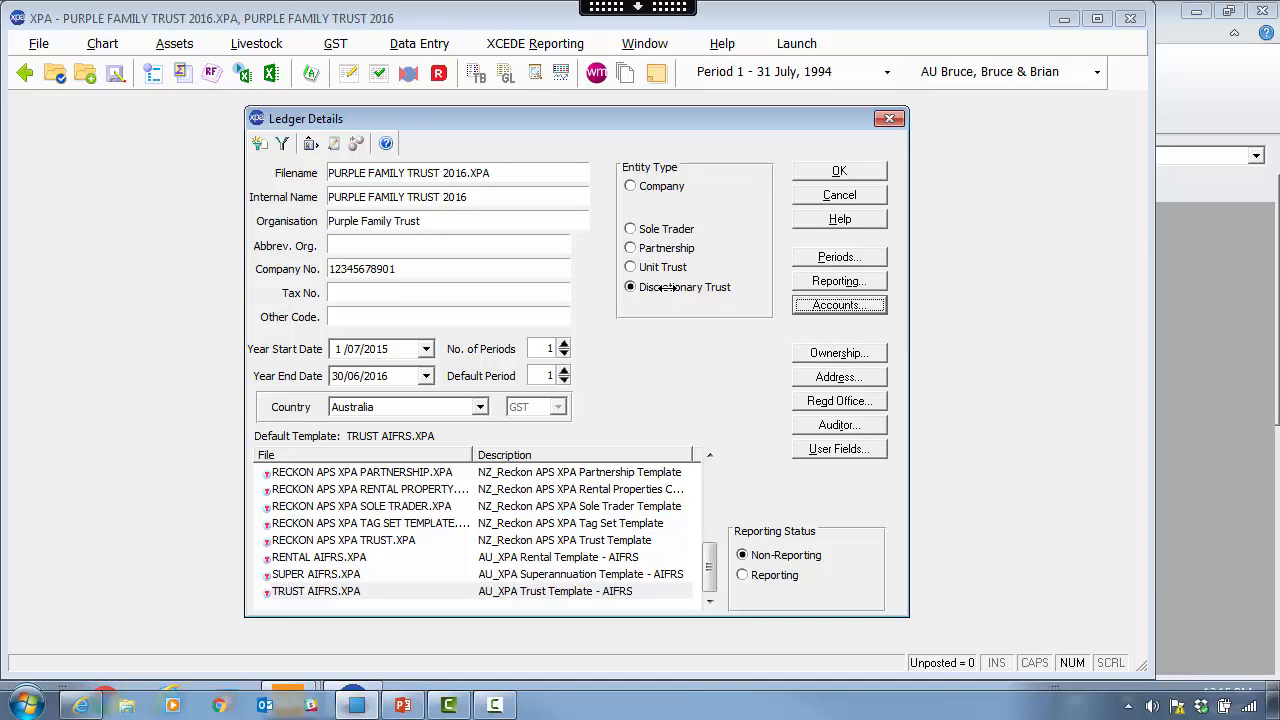
left_click(838, 353)
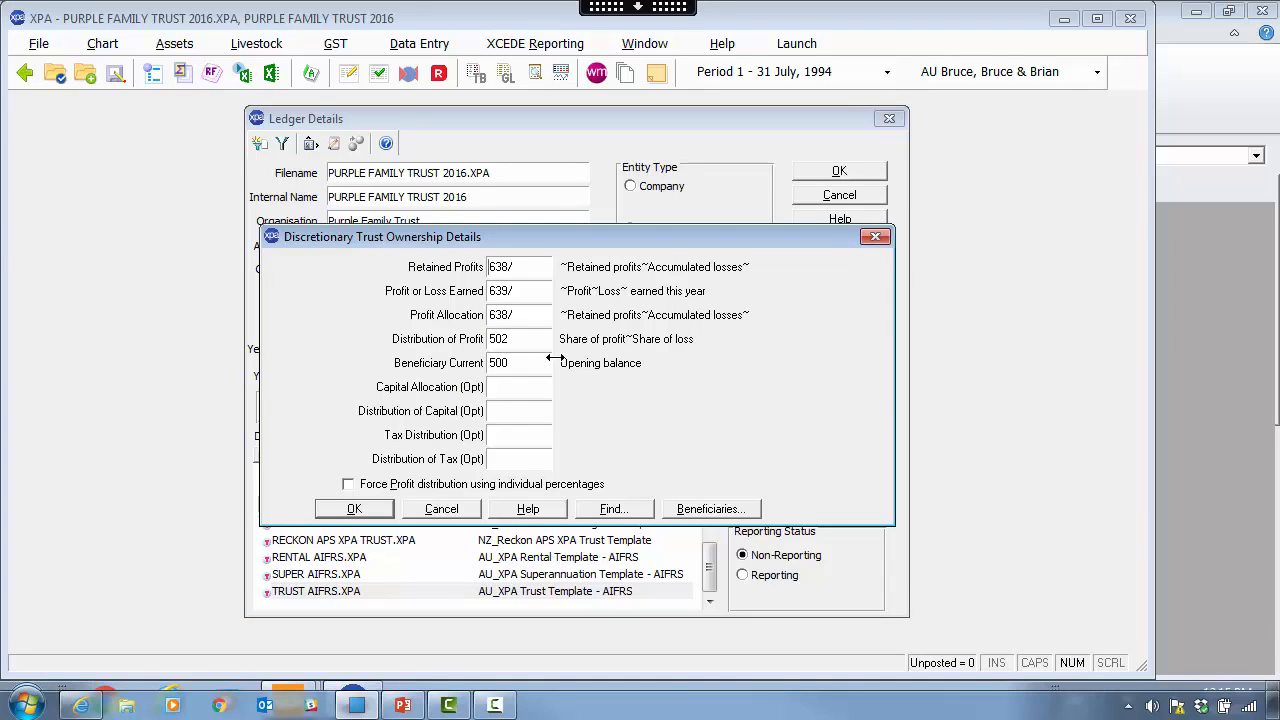
left_click(352, 509)
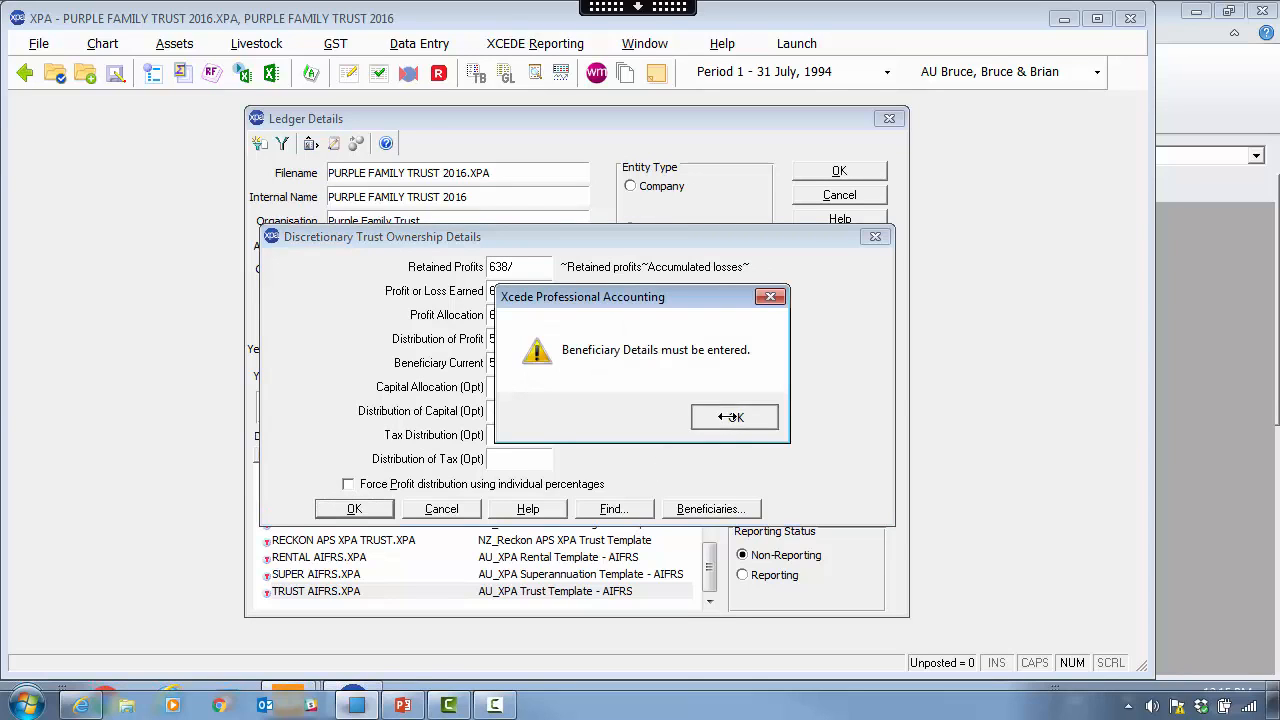
left_click(733, 418)
left_click(458, 515)
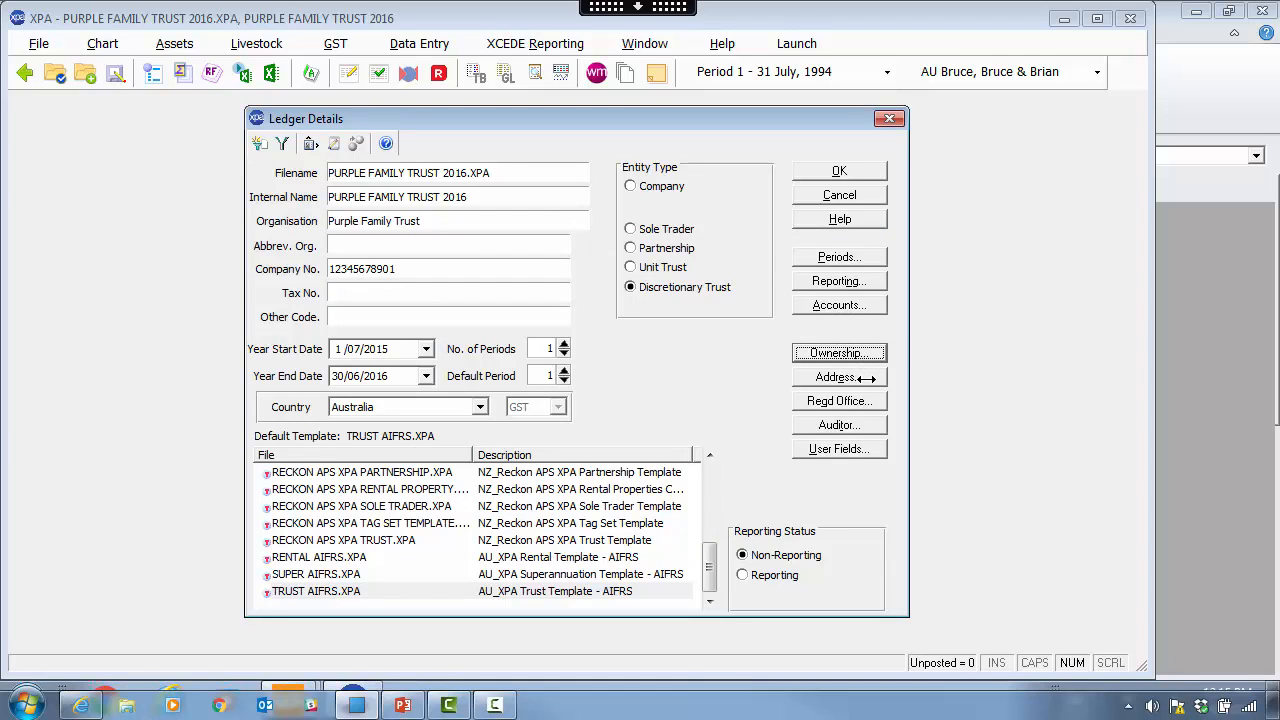
- Review the client address and registered office details without changes
left_click(866, 378)
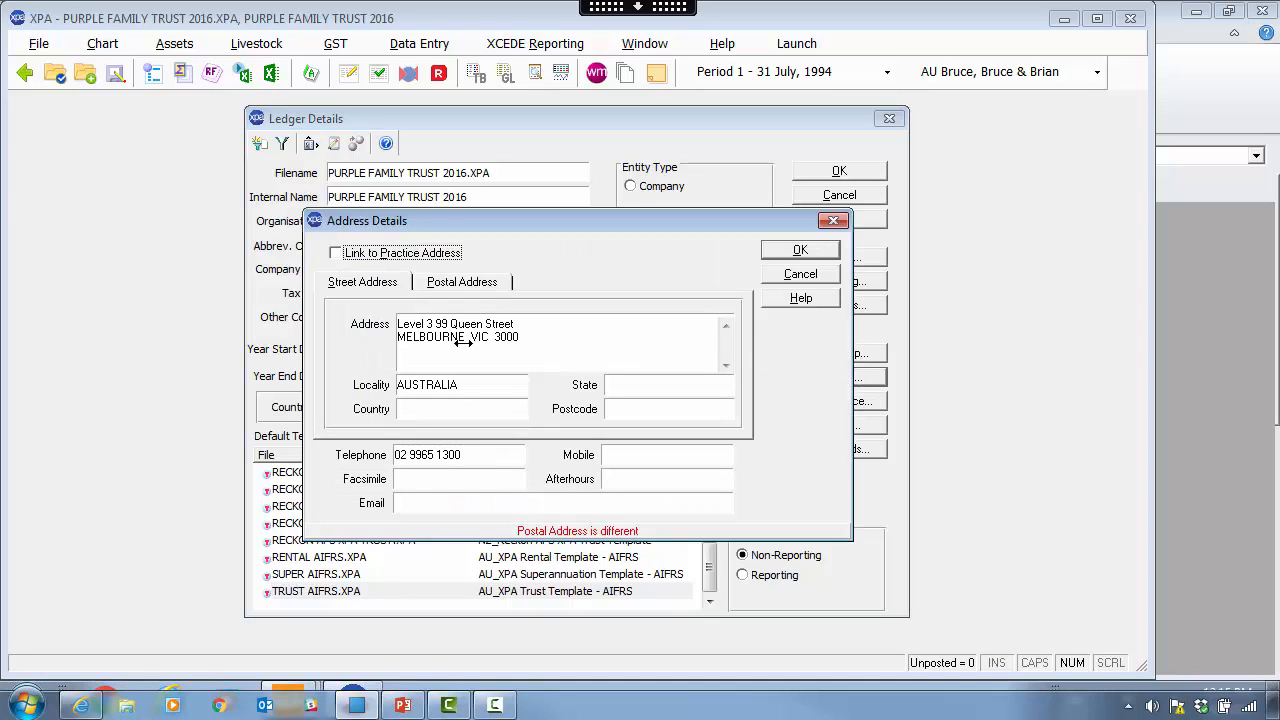
left_click(800, 274)
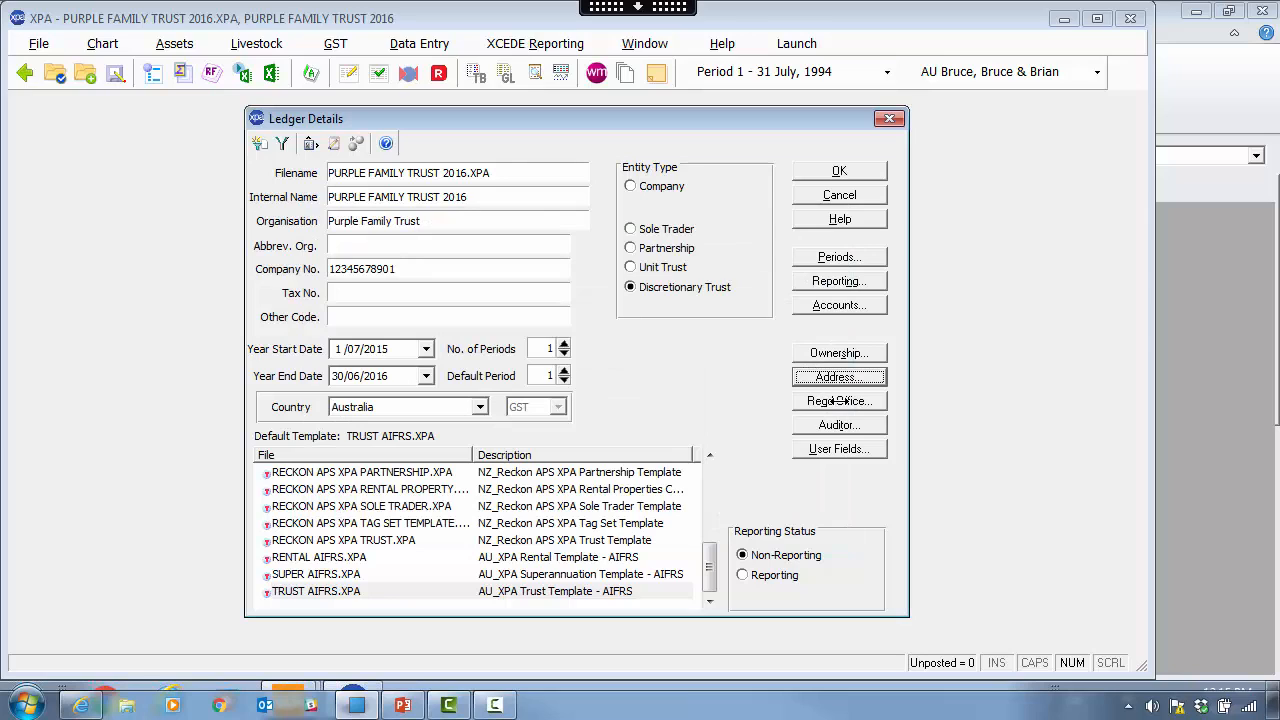
left_click(838, 400)
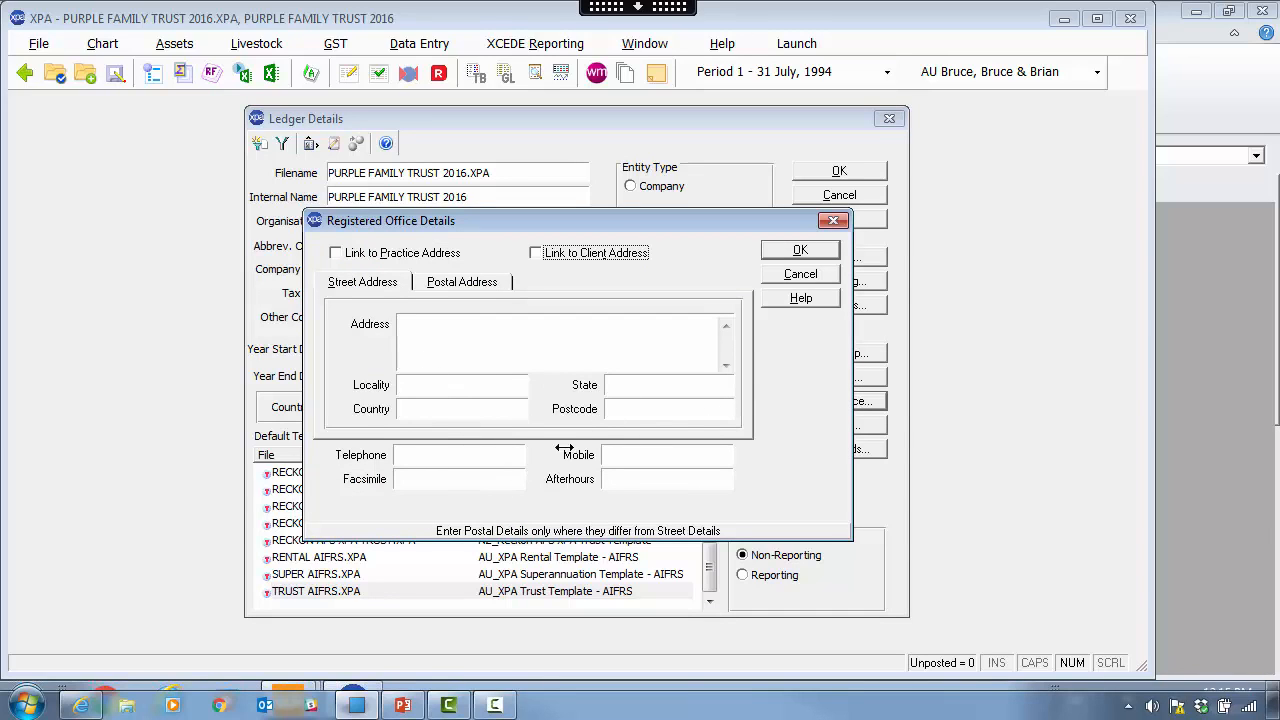
left_click(808, 277)
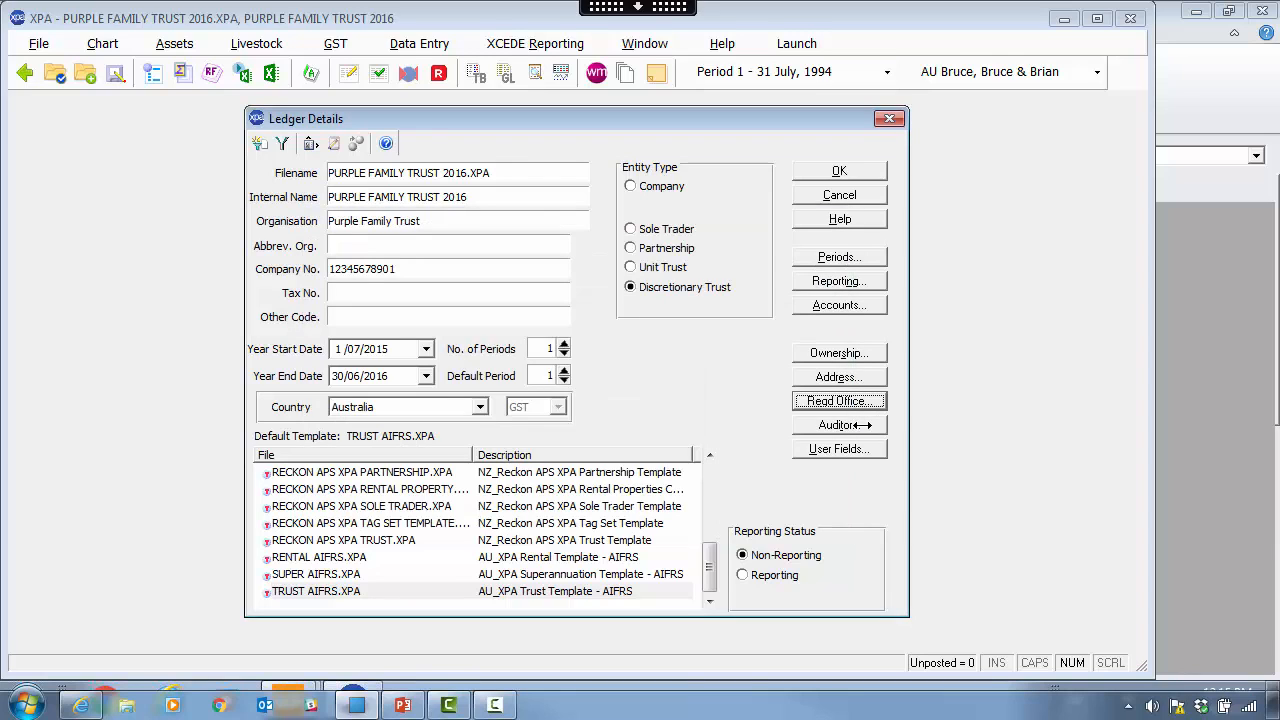
- Look over the auditor name and type, closing the auditor details unchanged
left_click(840, 425)
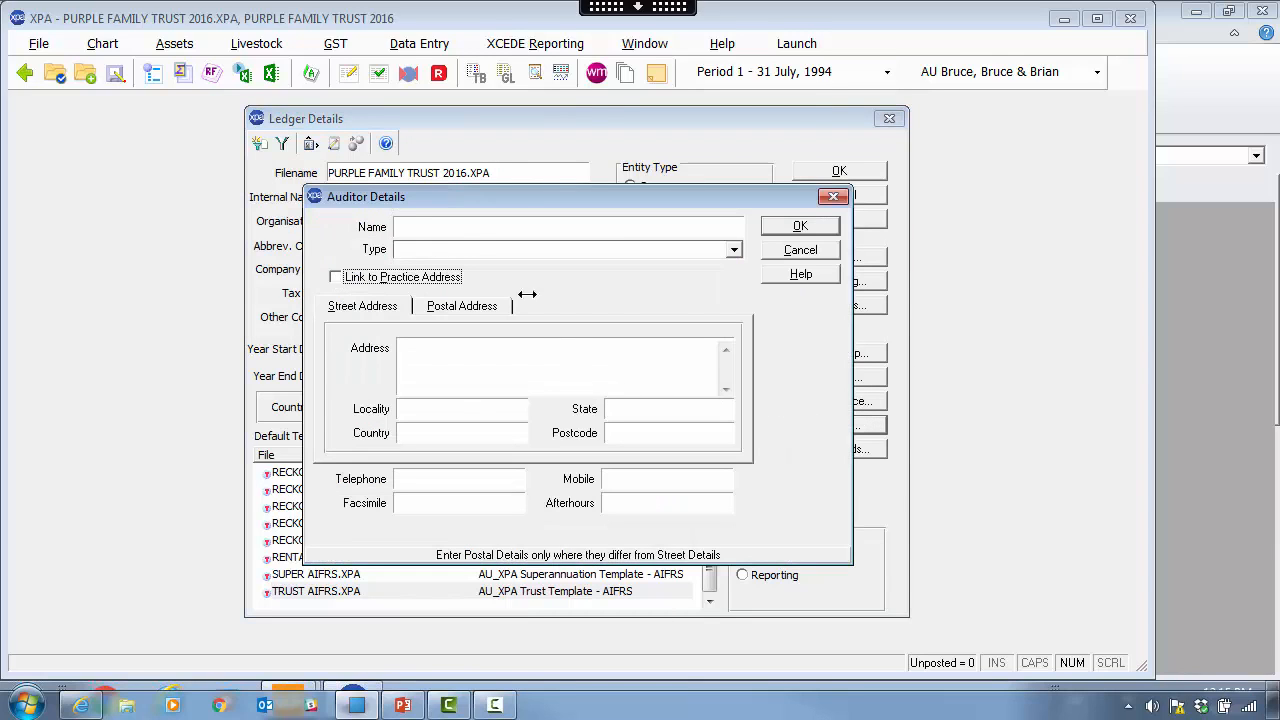
left_click(448, 227)
left_click(730, 253)
left_click(803, 250)
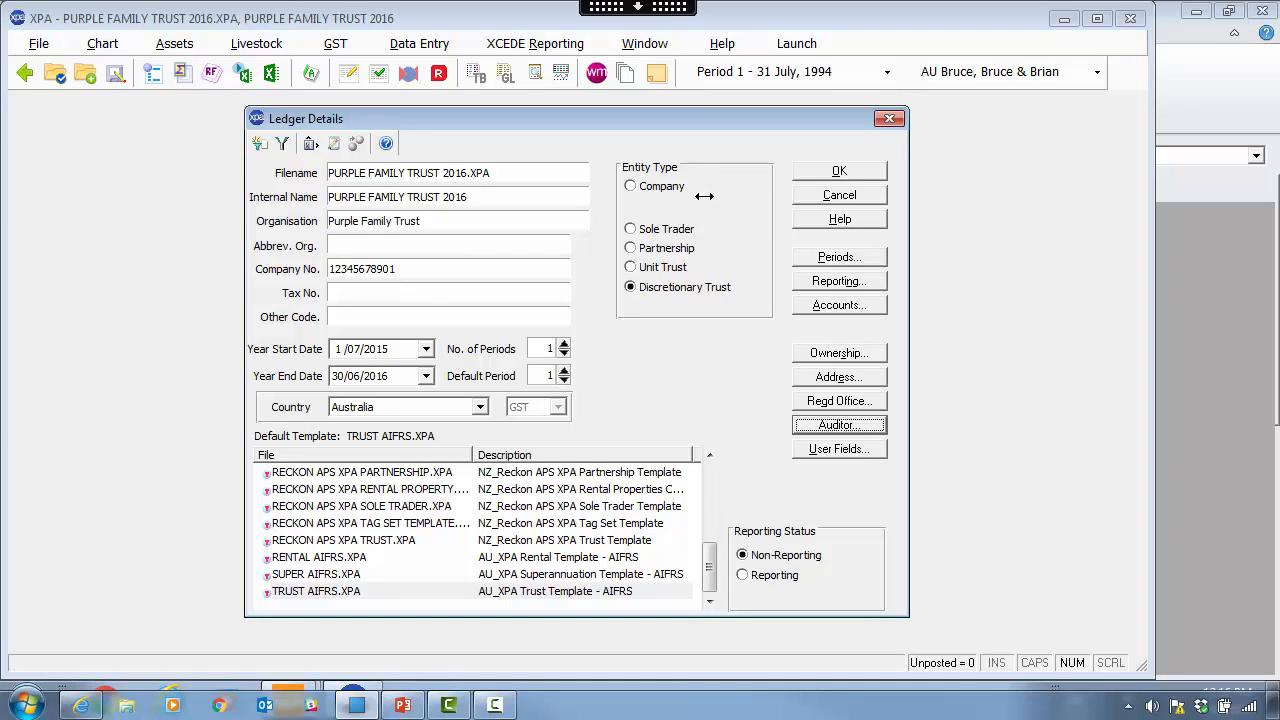
- Make the entity a Small Company and view its ownership details (retained profits 638/, profit/loss 639/)
left_click(668, 187)
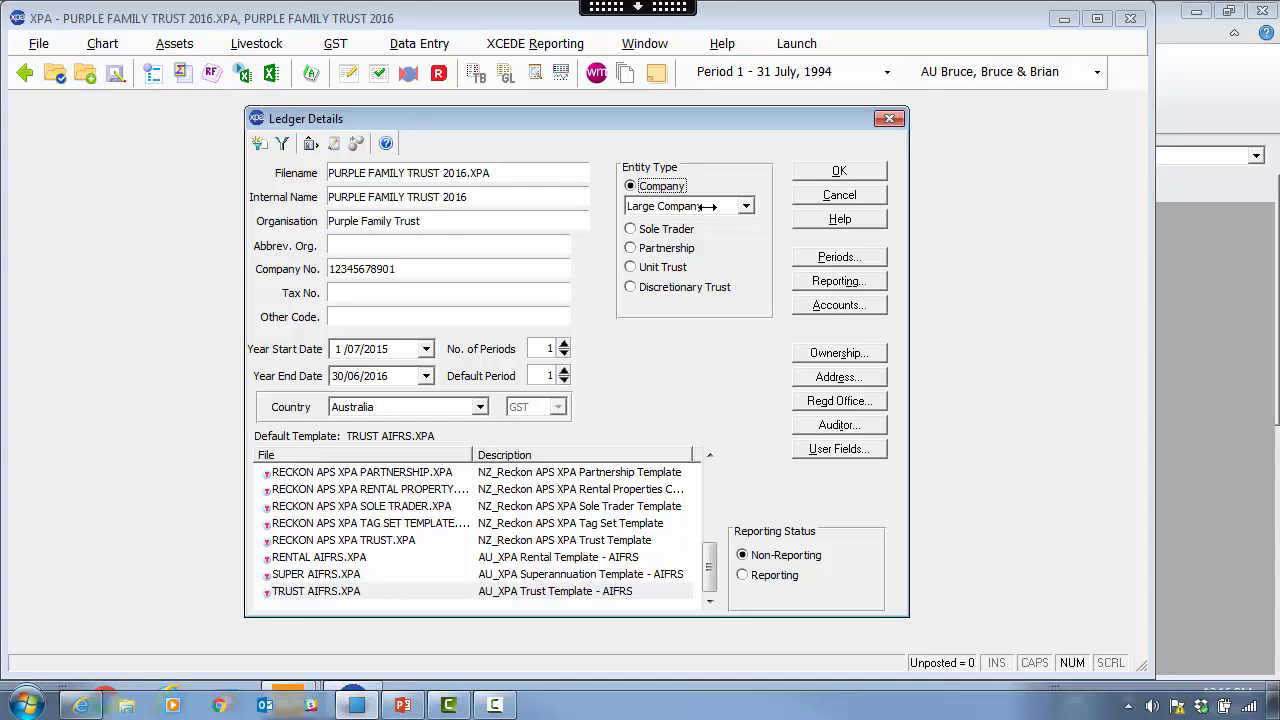
left_click(737, 208)
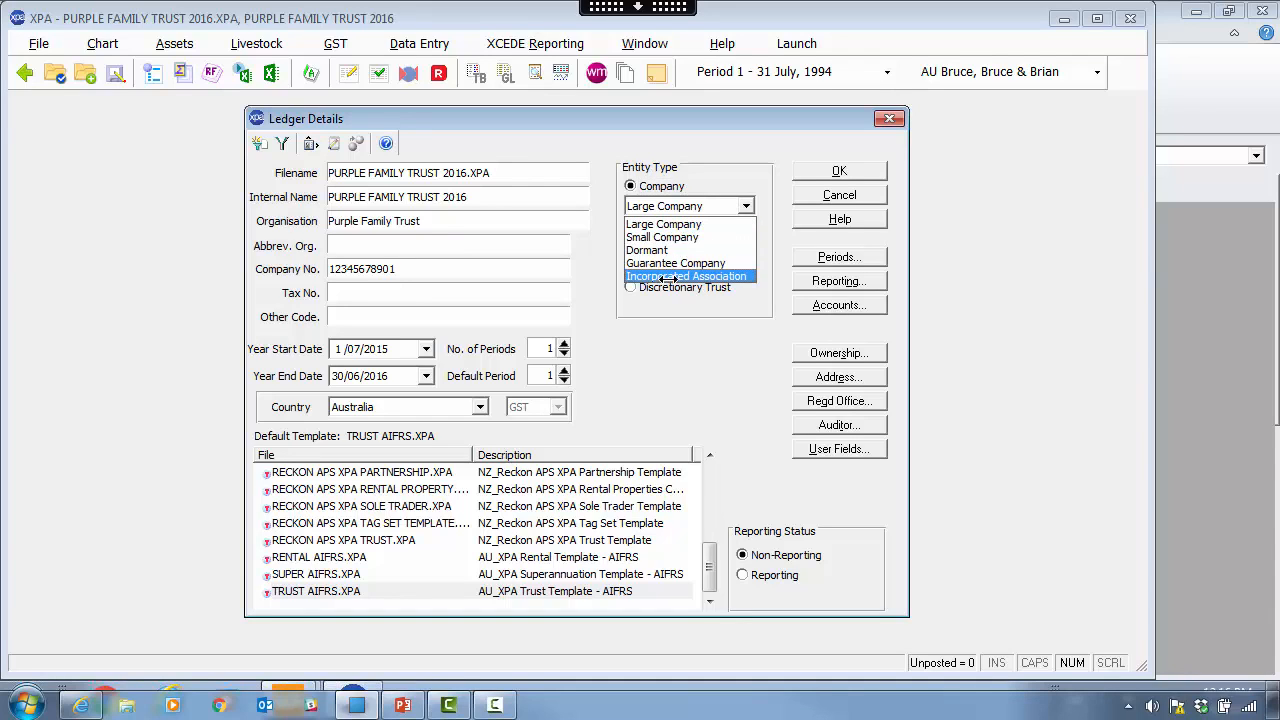
left_click(665, 237)
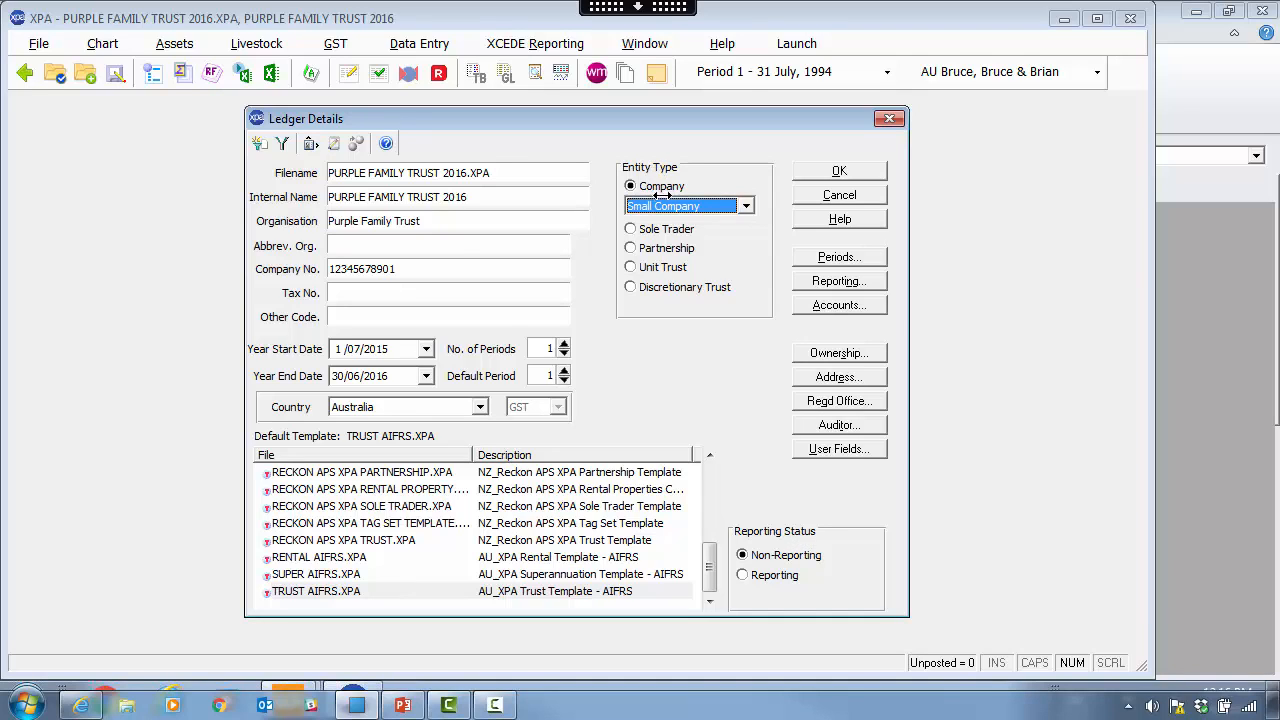
left_click(838, 353)
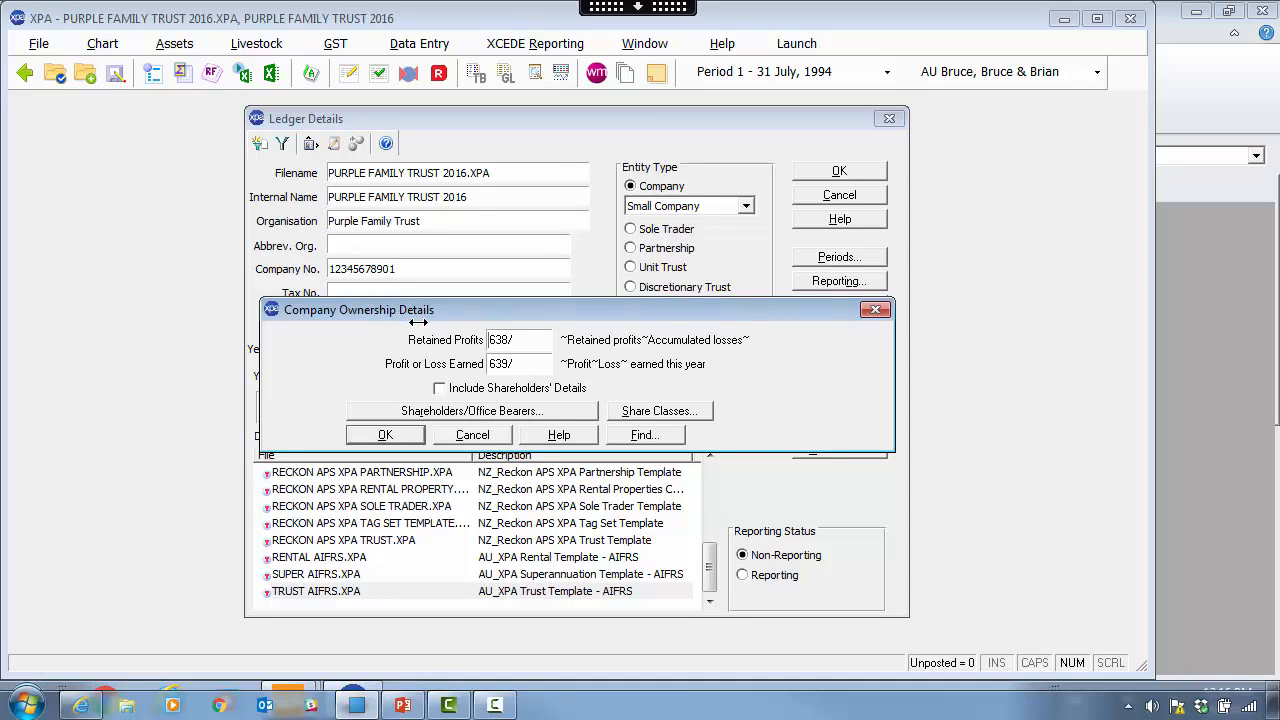
- Add office bearer 1 as a director who signs the report and is chairman
left_click(484, 409)
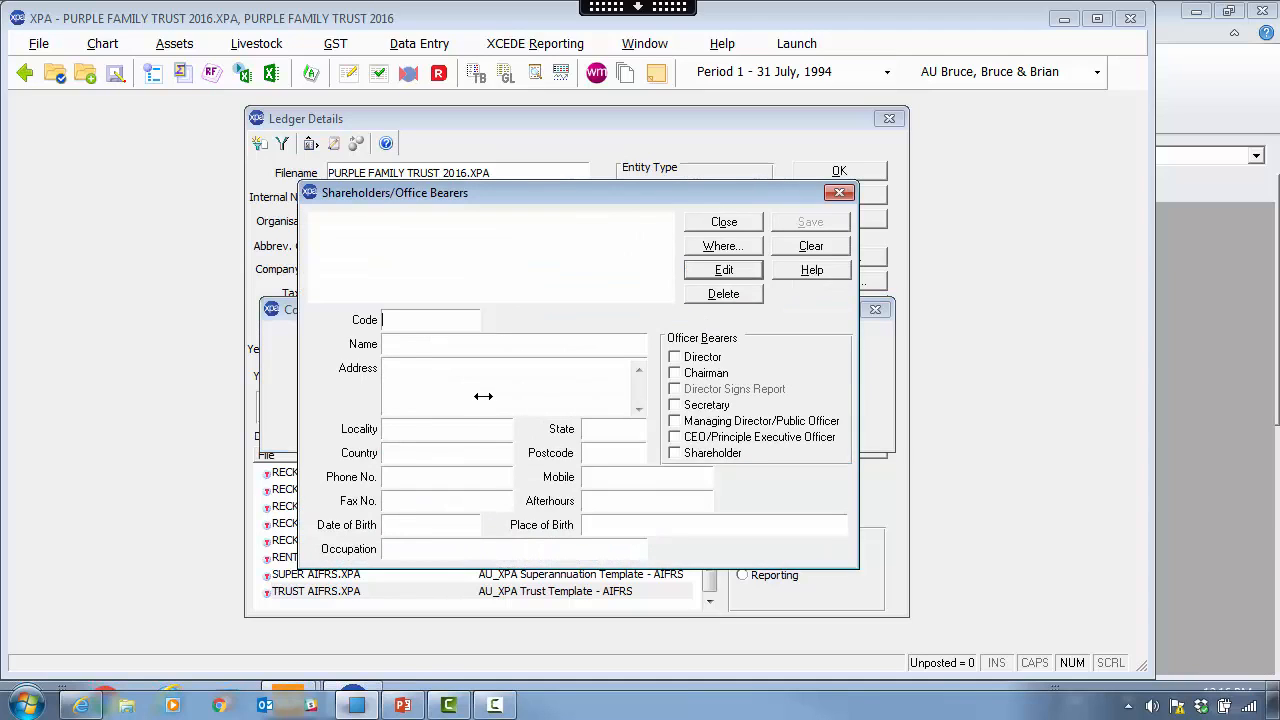
type("1")
key("Tab")
type("M")
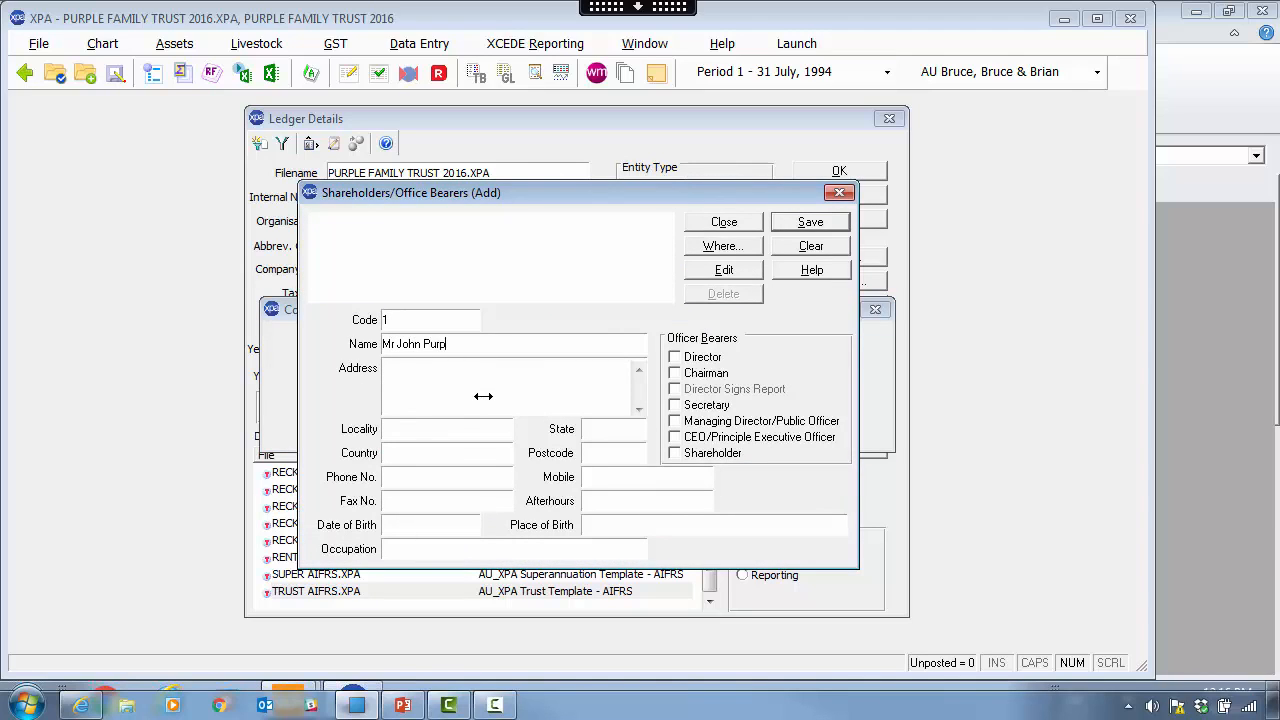
left_click(674, 356)
left_click(673, 388)
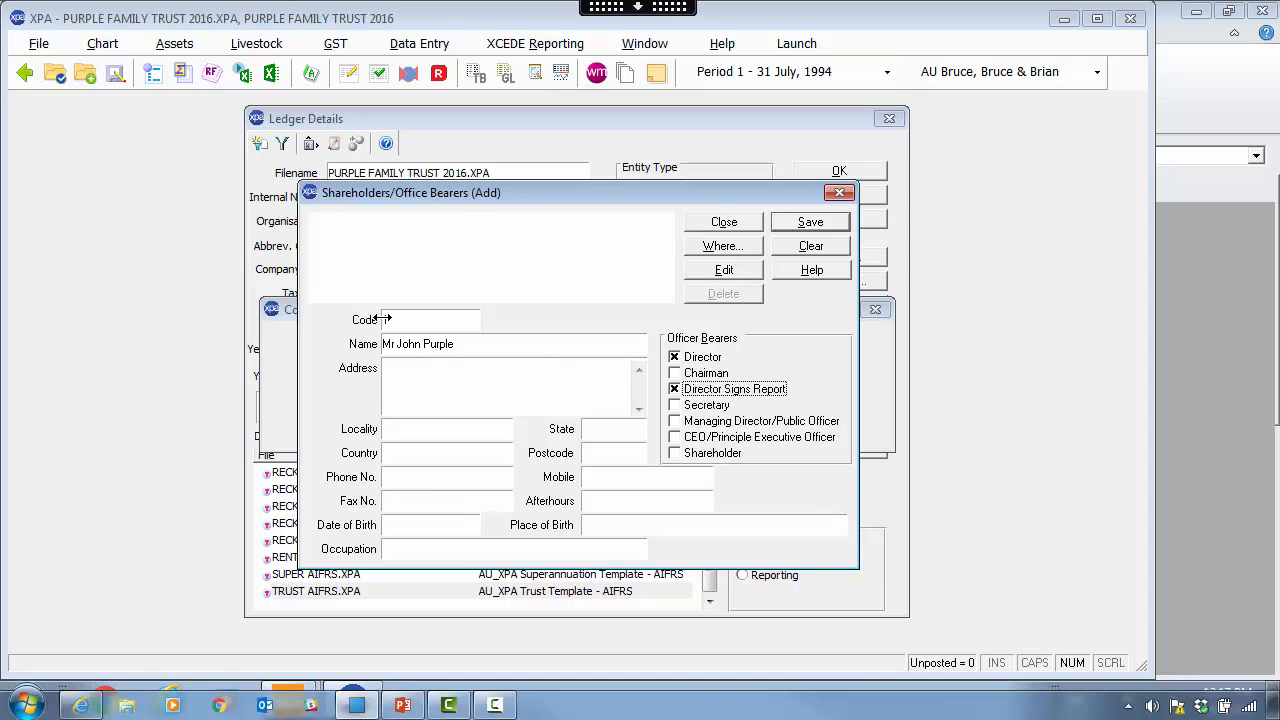
left_click(415, 323)
left_click(704, 373)
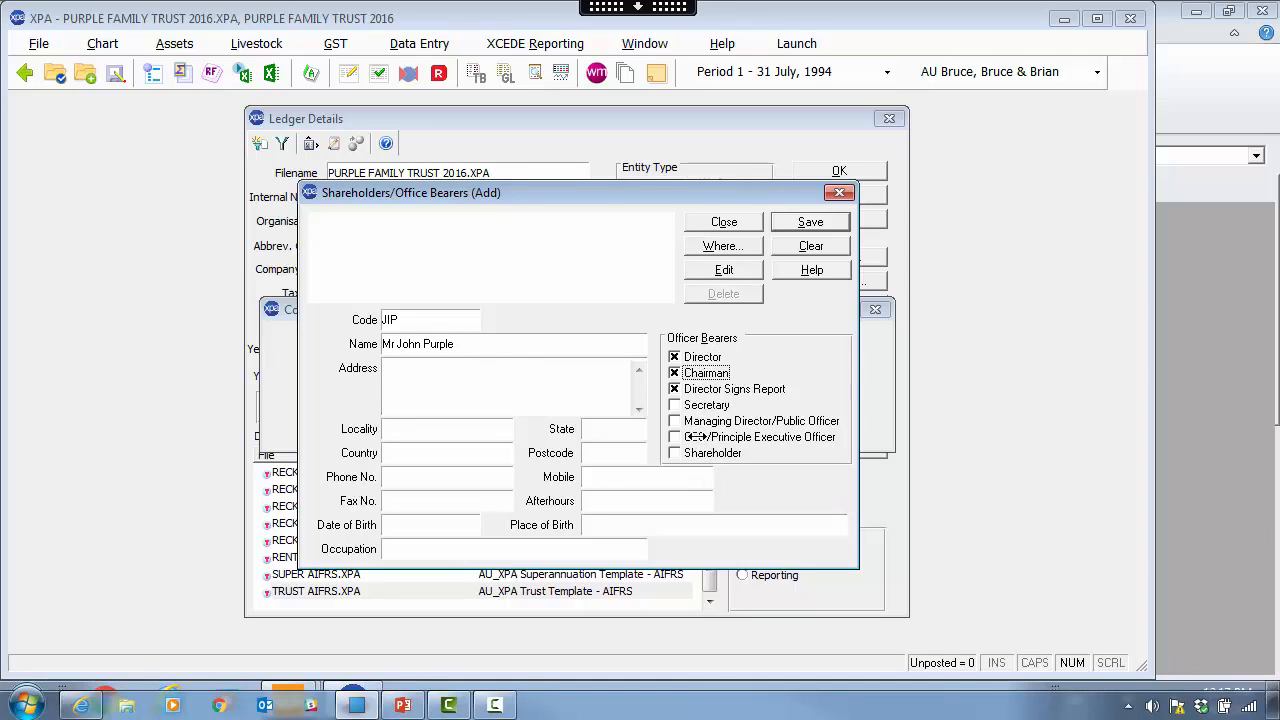
left_click(818, 223)
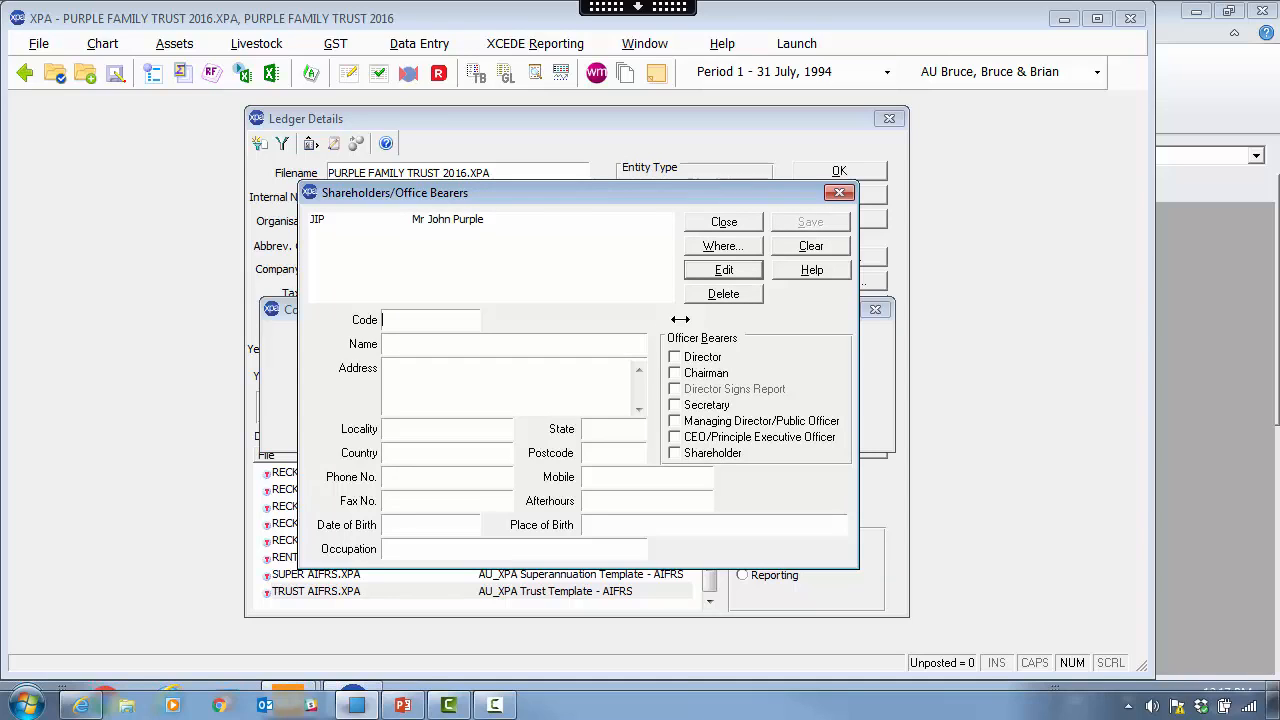
- Add the second person by full name as a director who signs the report, then close the list
key("Tab")
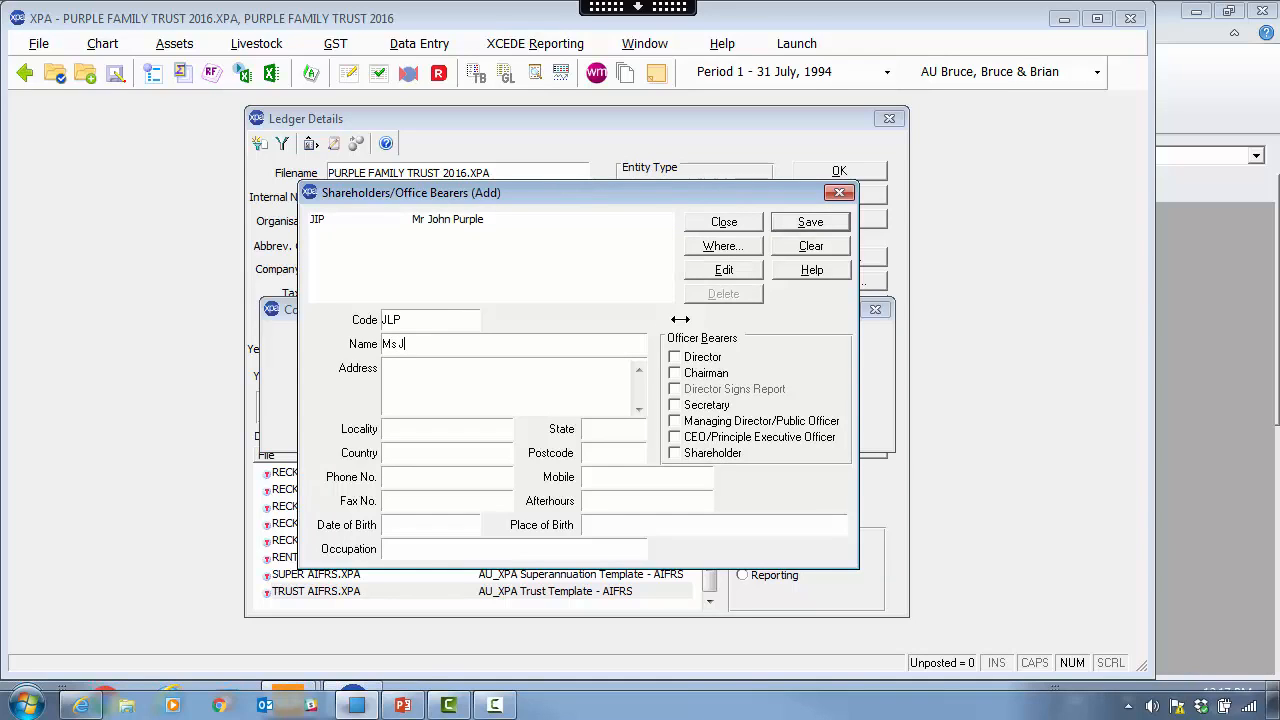
left_click(675, 357)
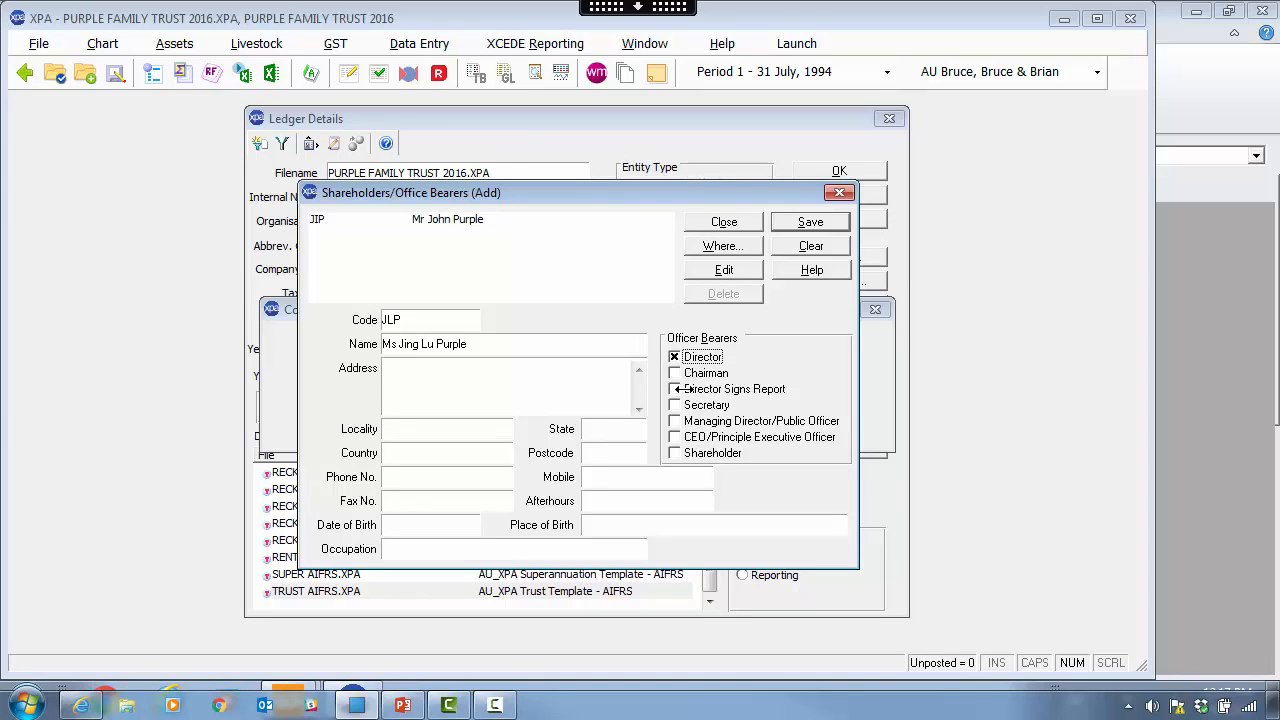
left_click(678, 389)
left_click(830, 220)
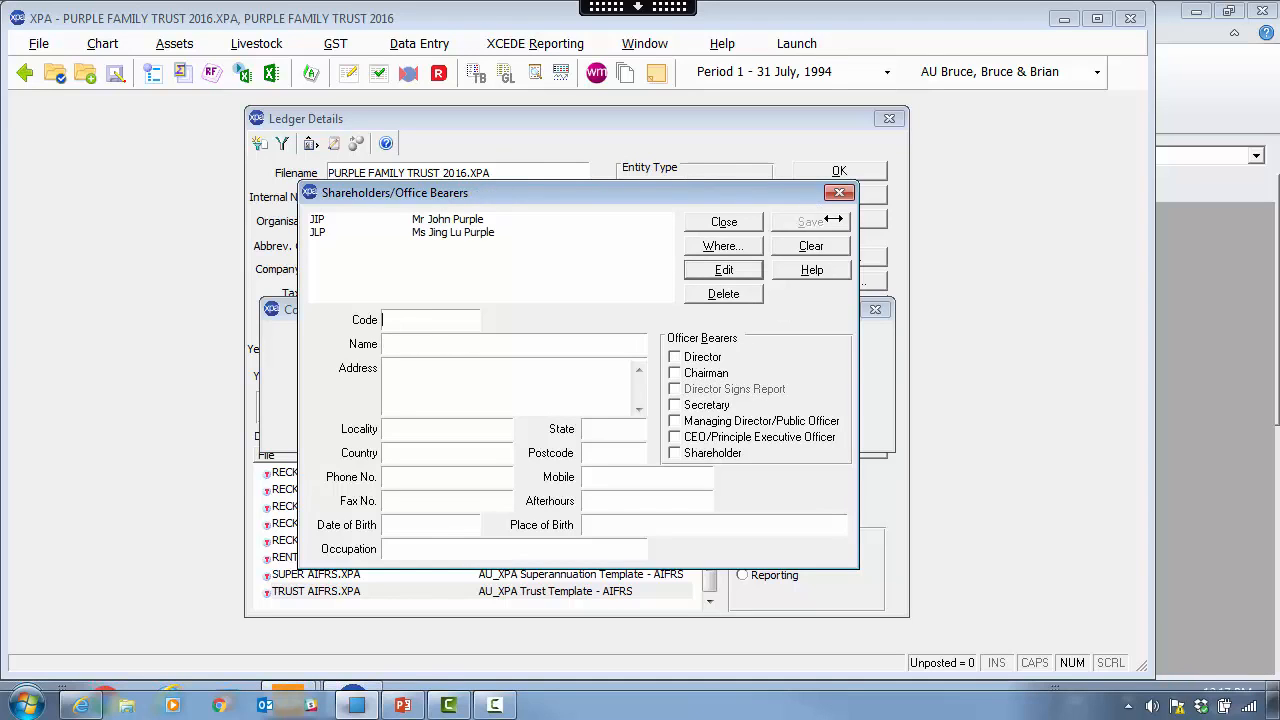
left_click(724, 222)
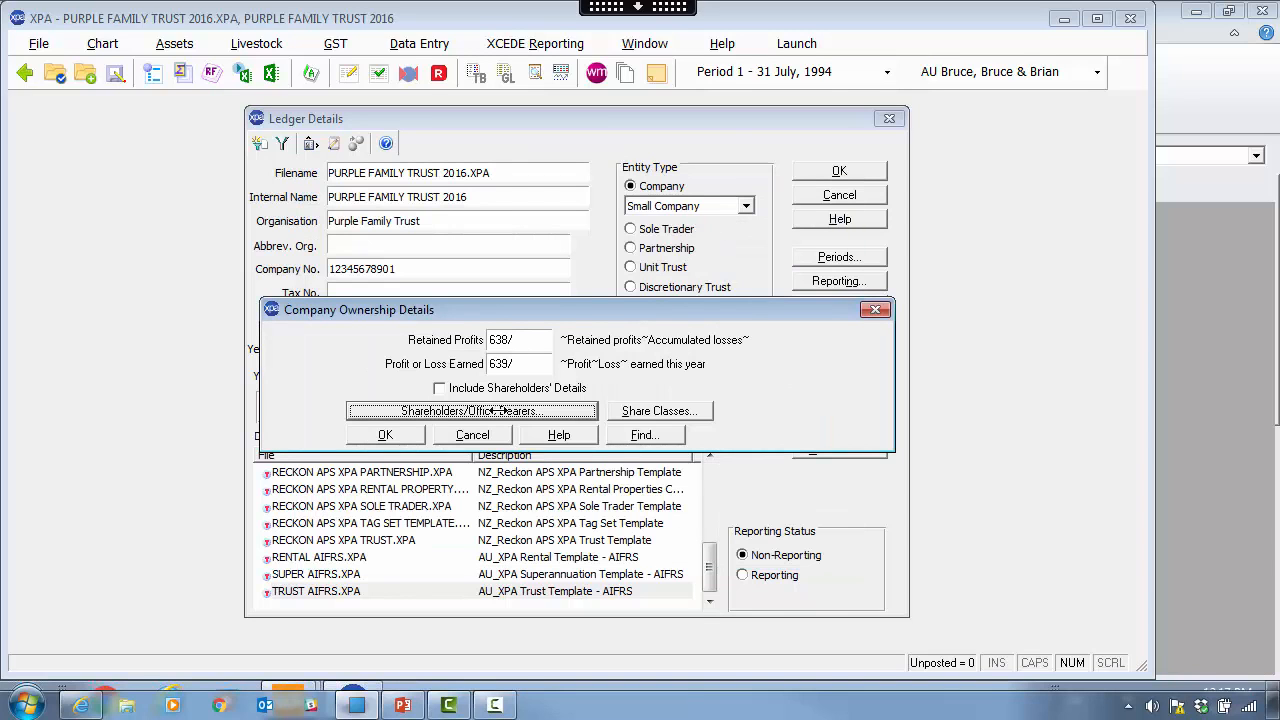
- Review the ORD Ordinary share class: 1,000,000 nominal shares at 1.000 per share
left_click(668, 412)
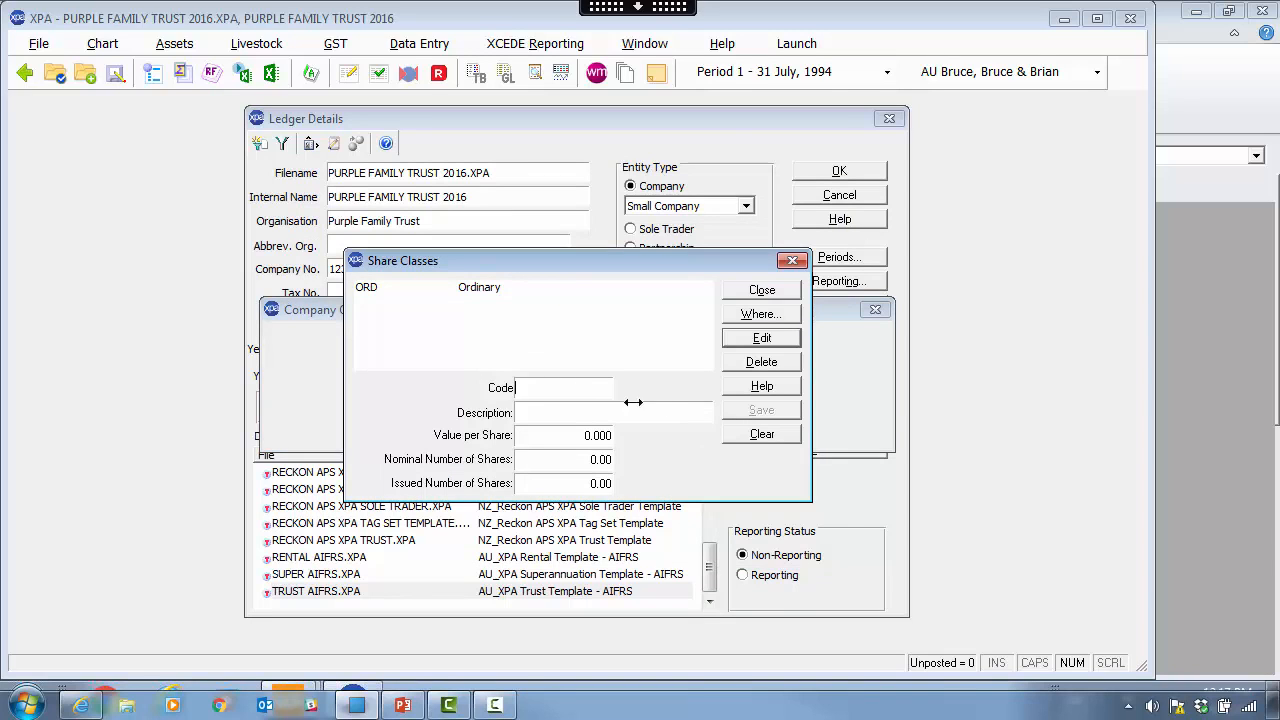
double_click(484, 289)
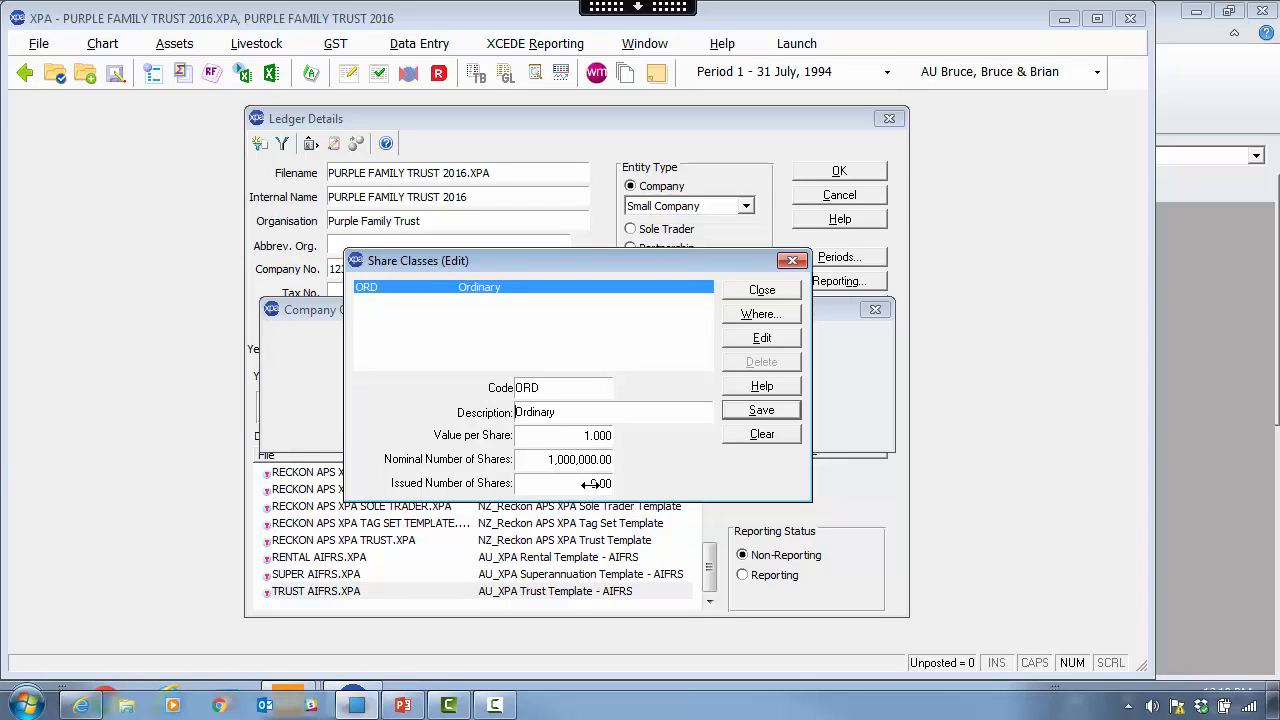
left_click(785, 290)
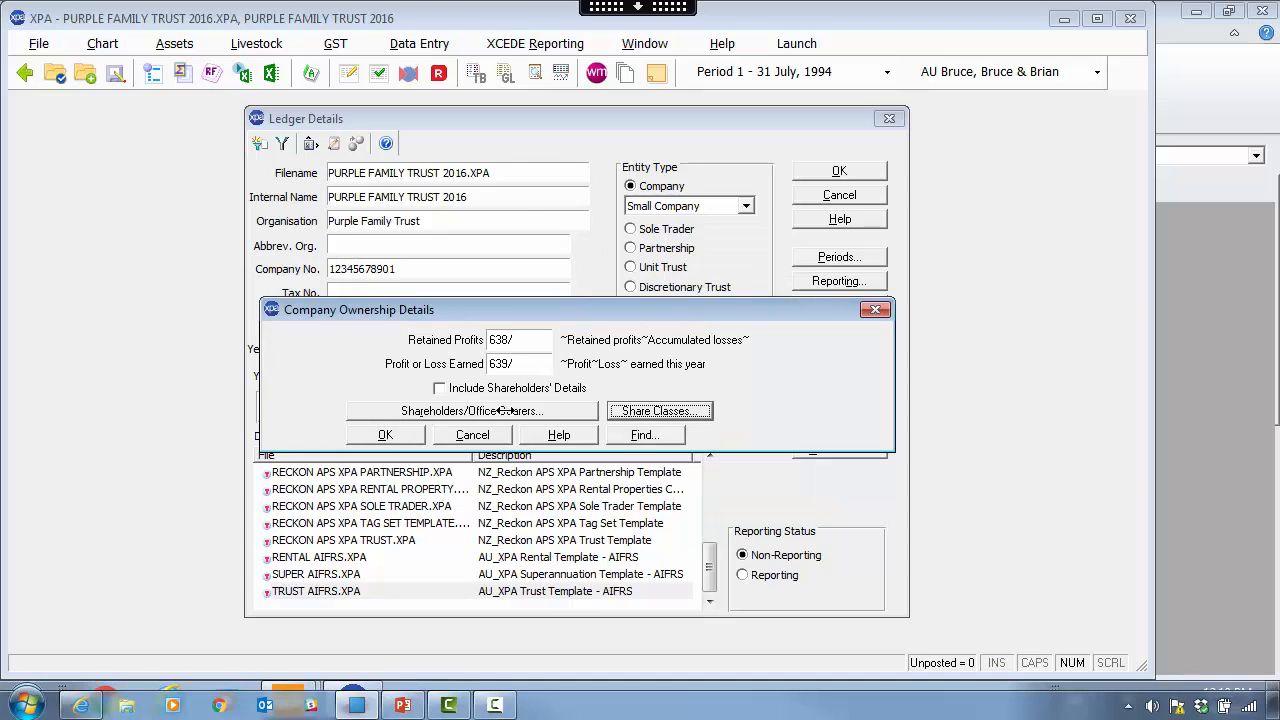
- Switch the entity type to Sole Trader and view its ownership details without changes
left_click(412, 435)
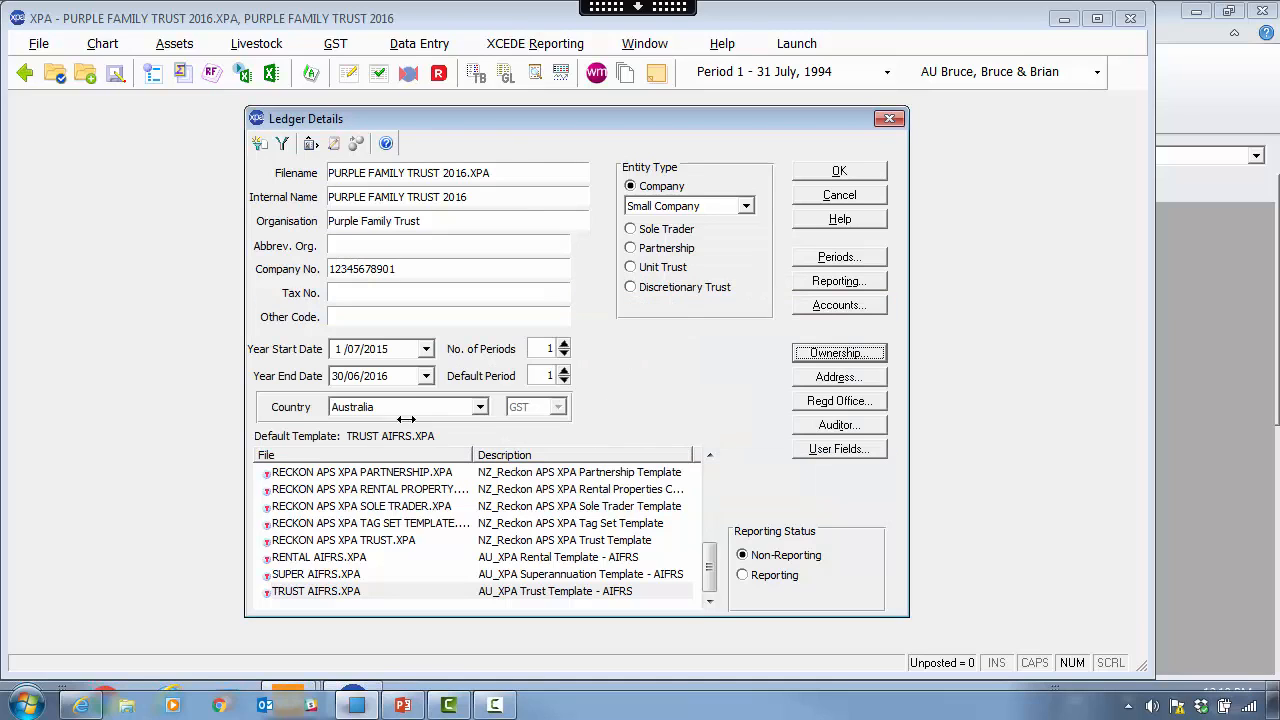
left_click(670, 229)
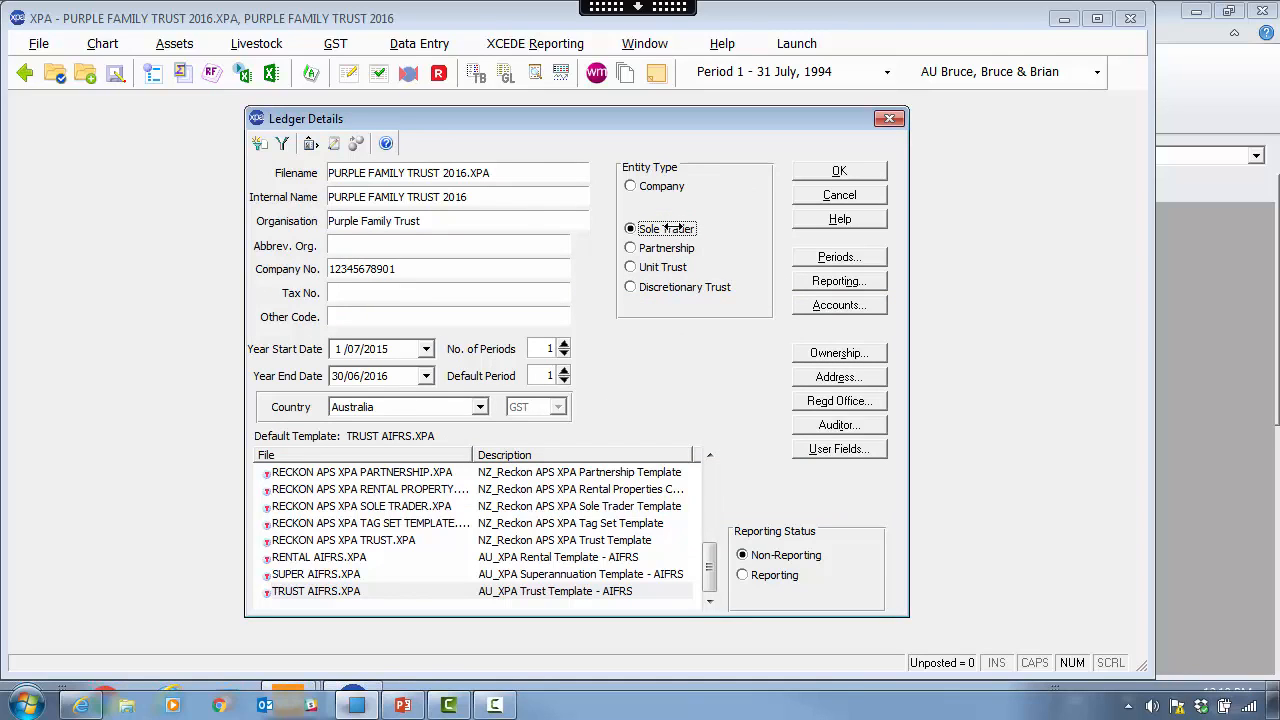
left_click(840, 354)
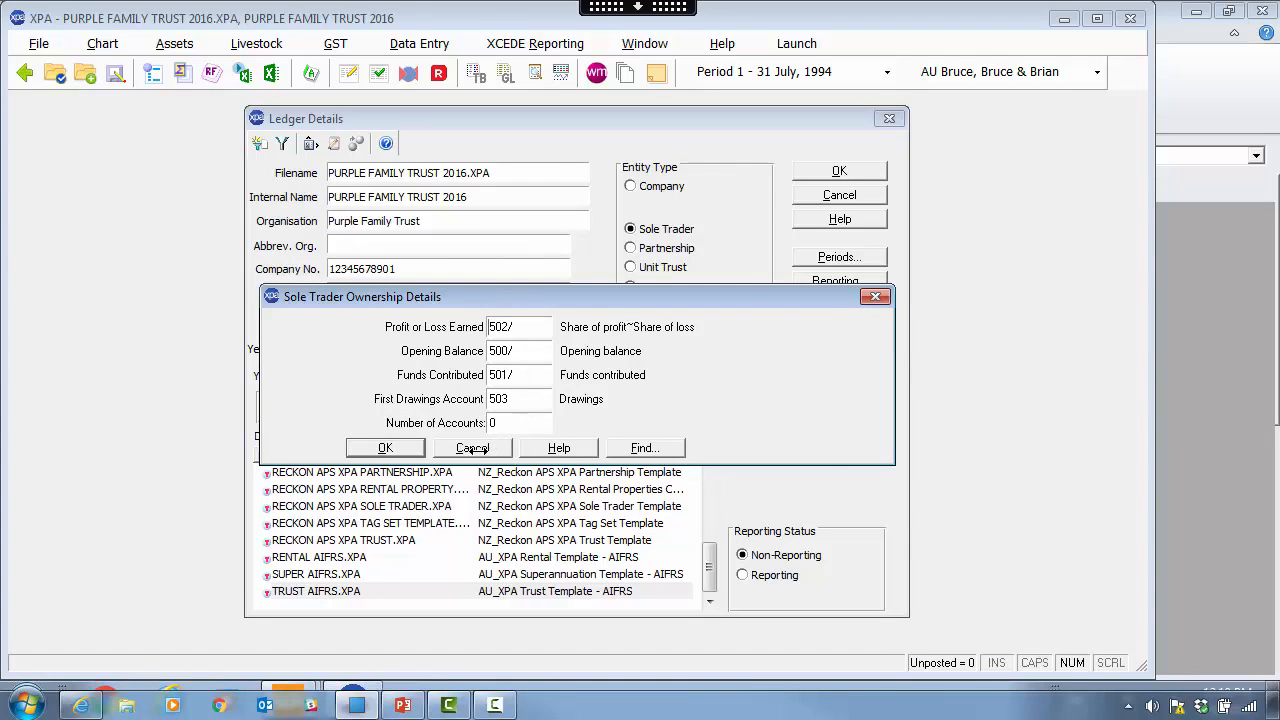
left_click(494, 449)
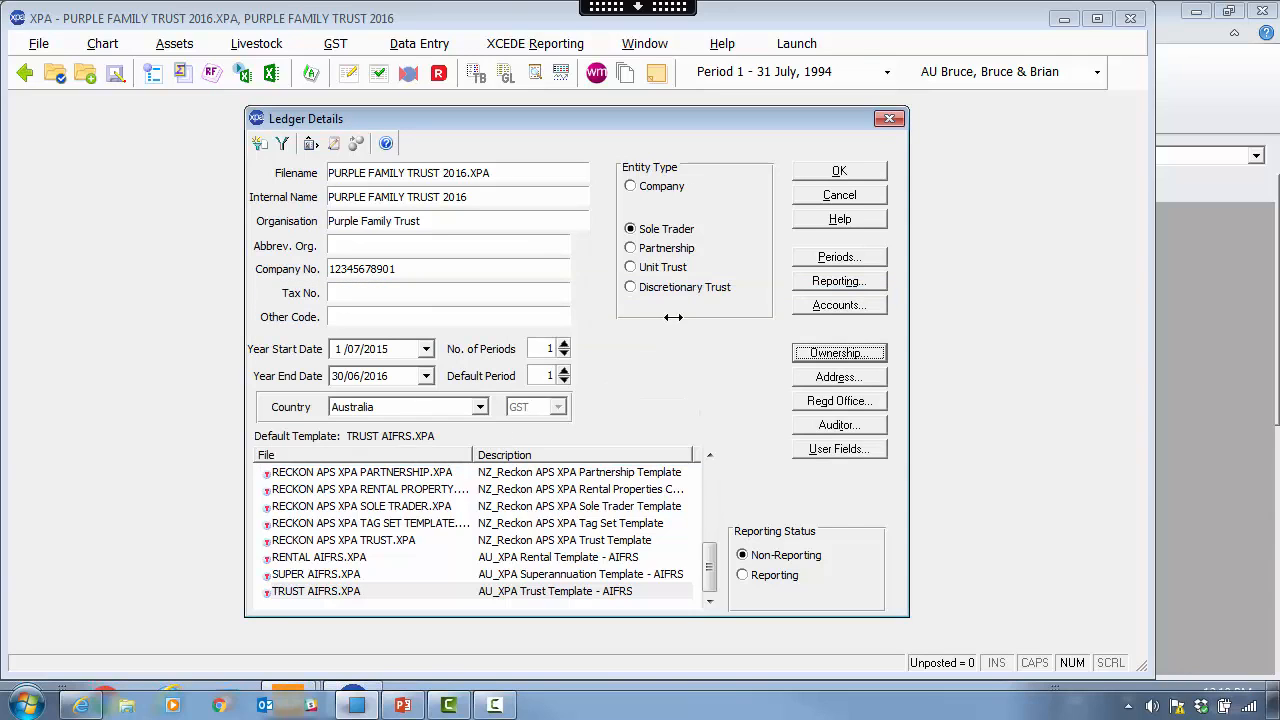
- Make the ledger a Partnership and add partner 001 Partner One with a 50% share
left_click(676, 248)
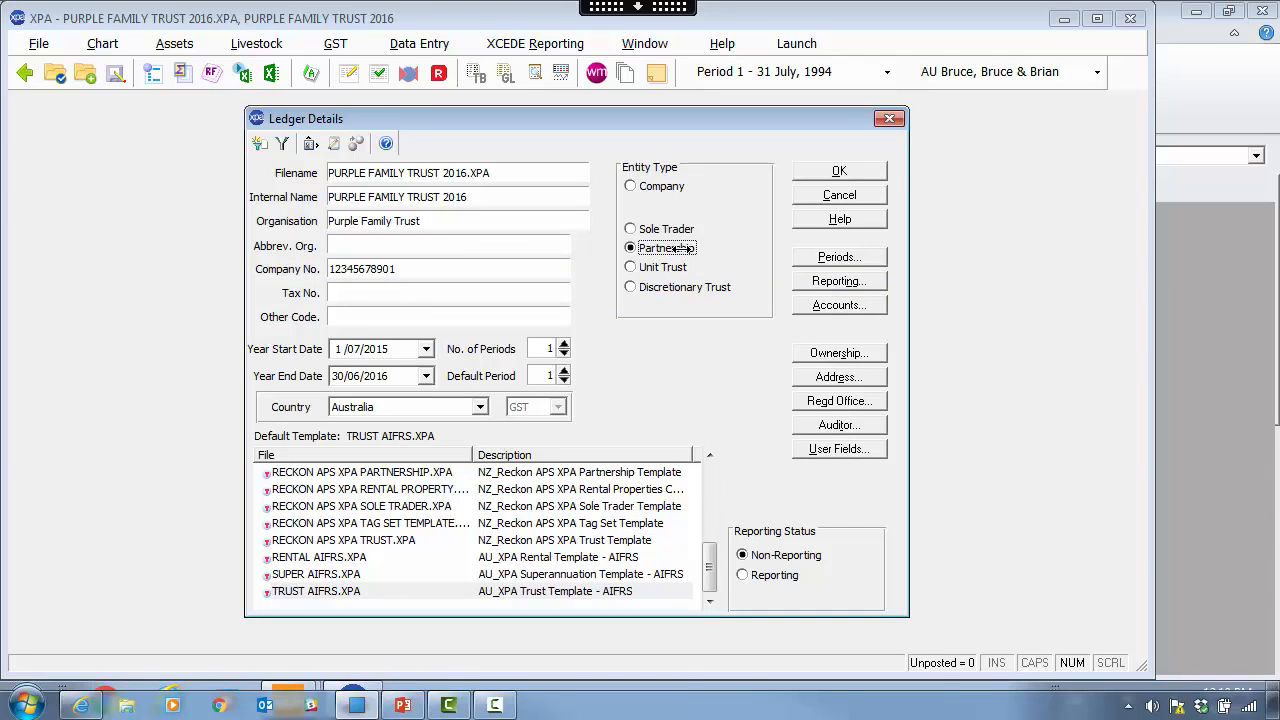
left_click(838, 353)
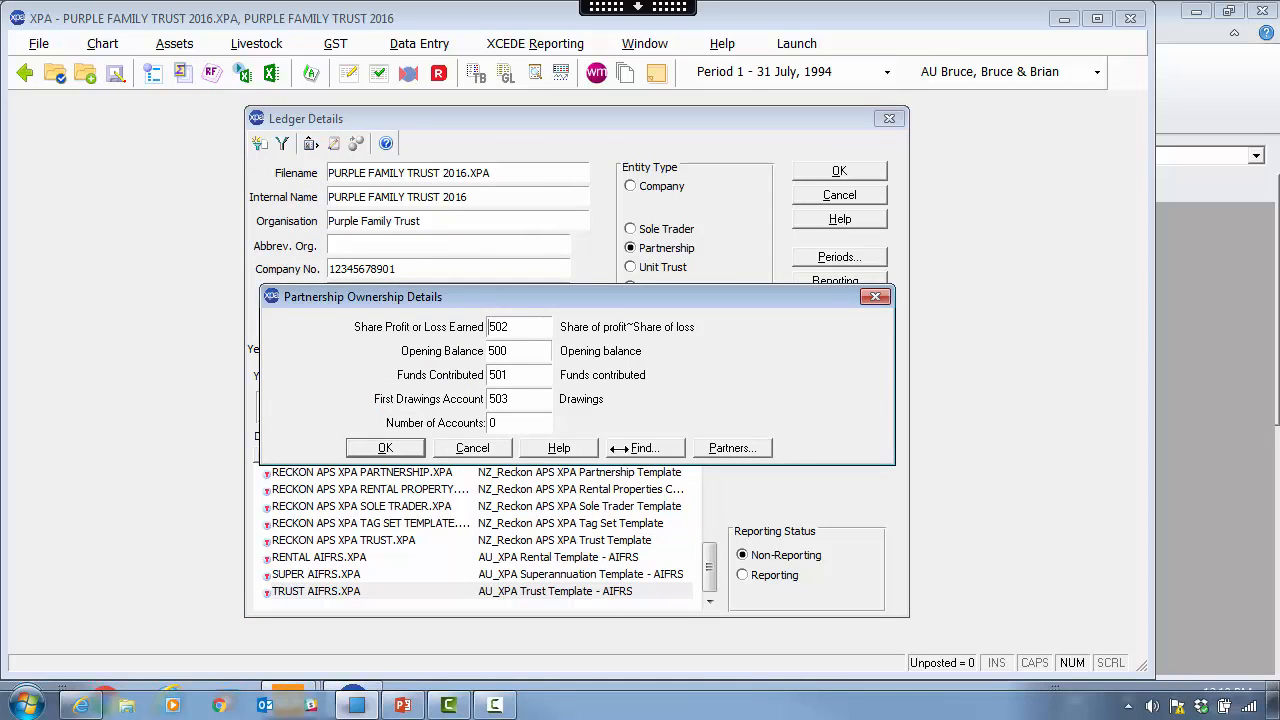
left_click(742, 448)
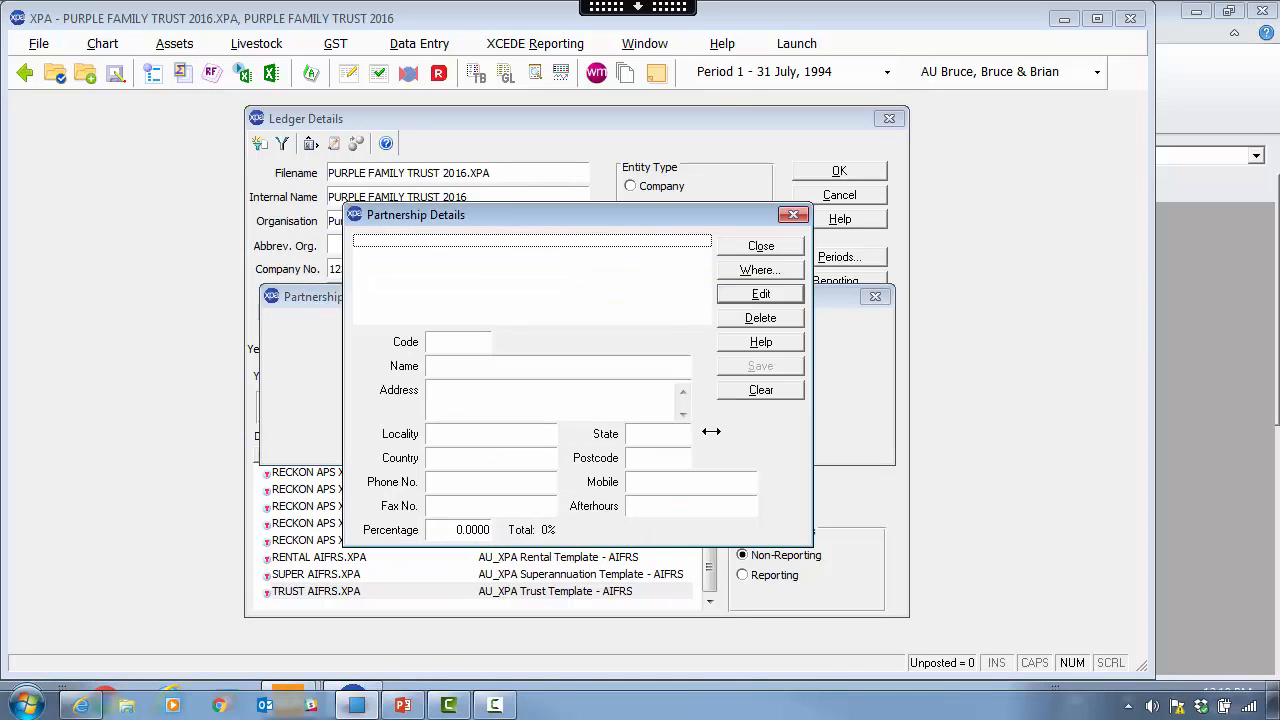
left_click(445, 342)
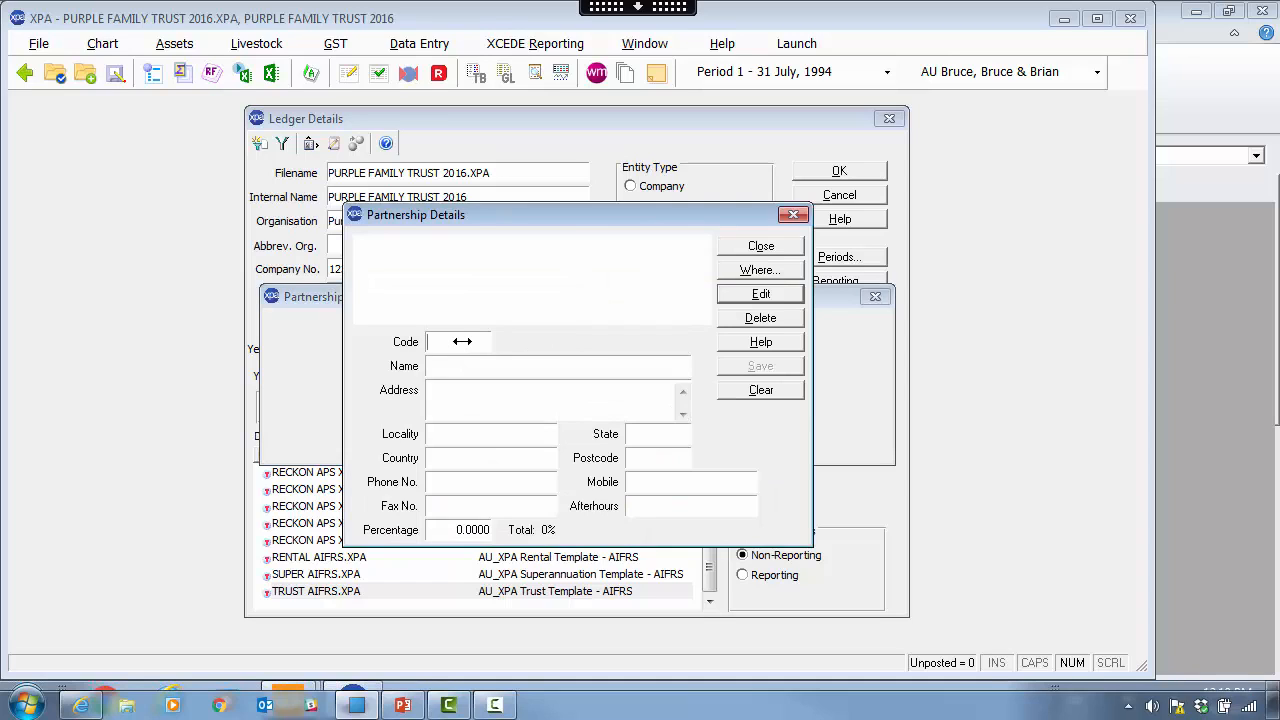
key("Tab")
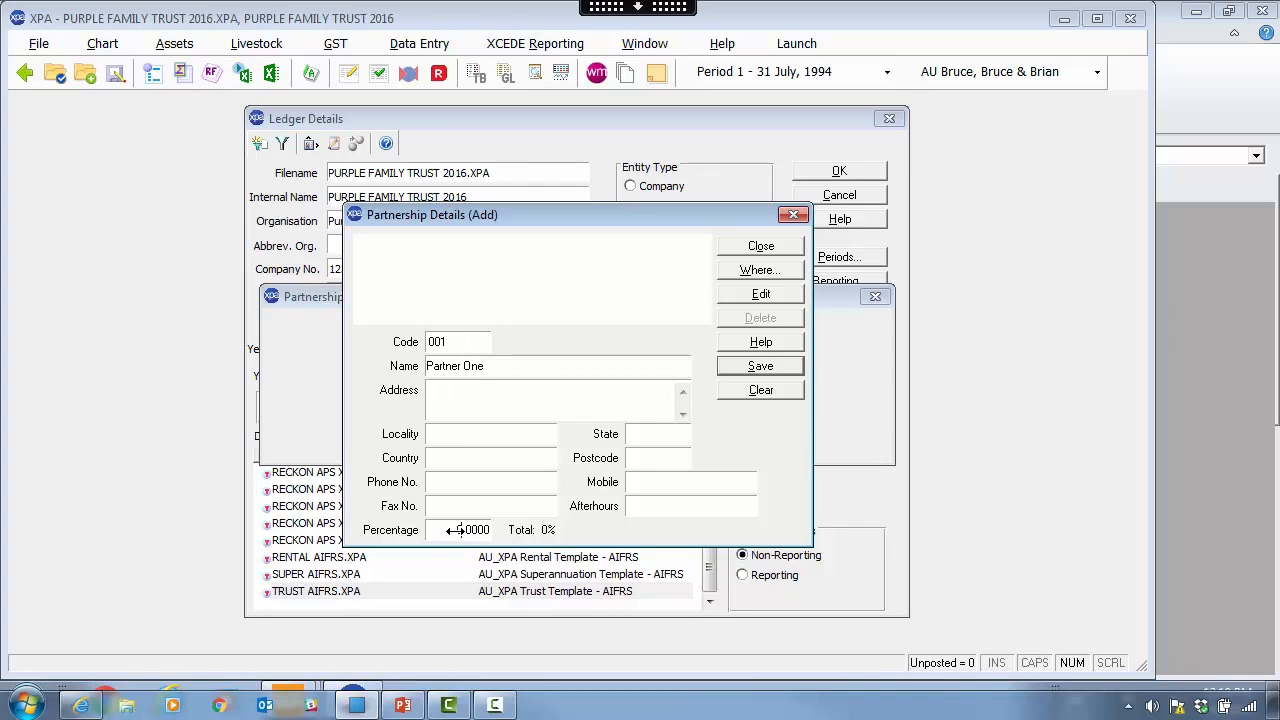
type("5")
left_click(745, 368)
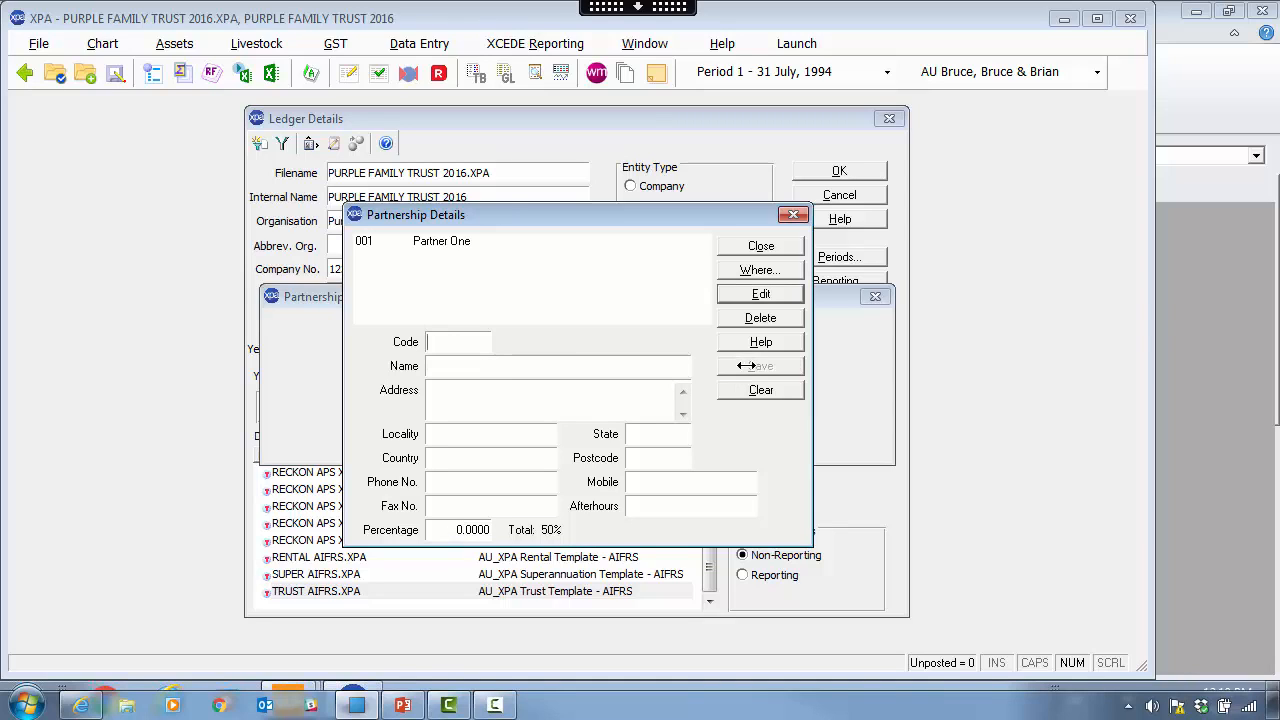
- Add partner 002 Partner Two at 50%, then close the partner and ownership dialogs
type("2")
key("Tab")
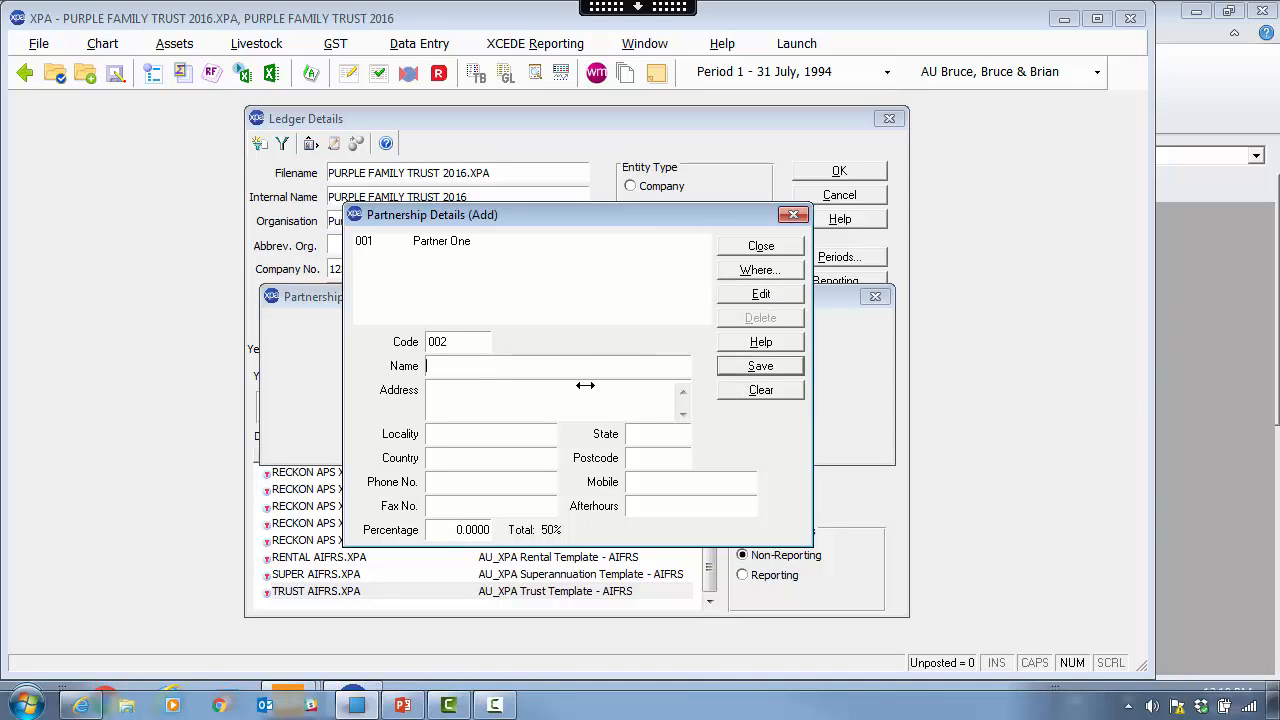
type("Partner Two")
key("Tab")
type("5")
left_click(788, 363)
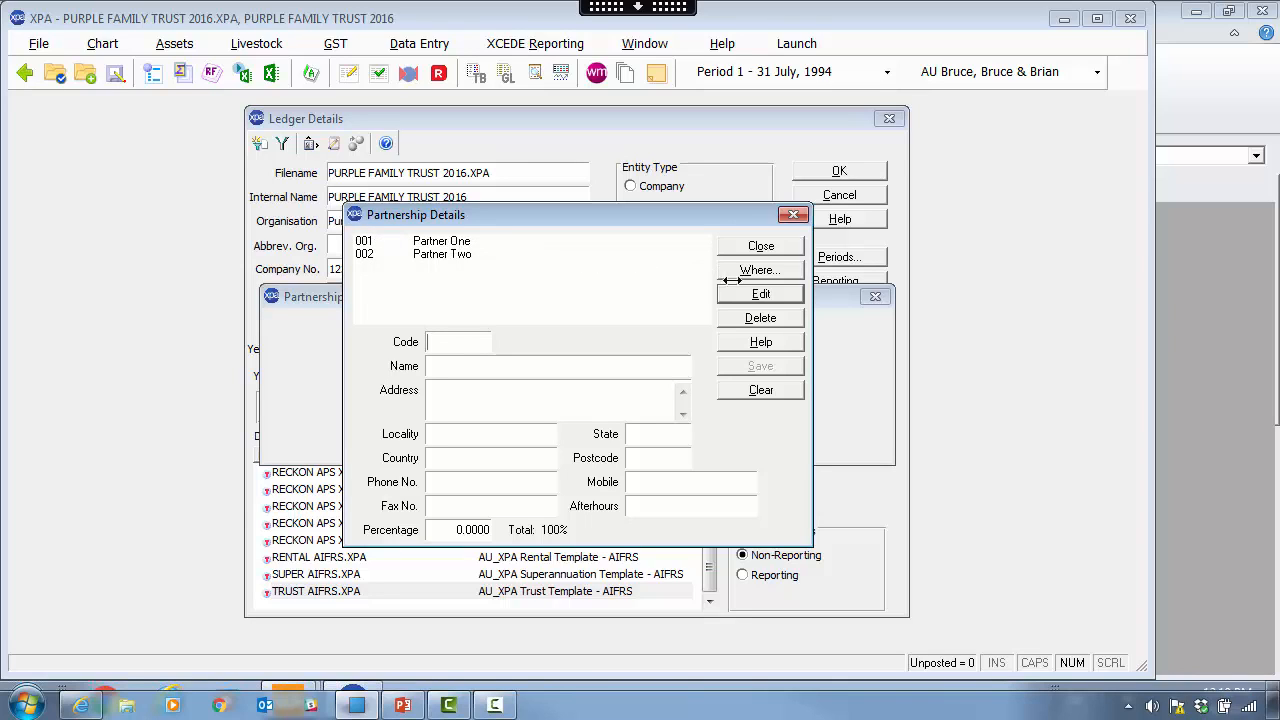
left_click(785, 247)
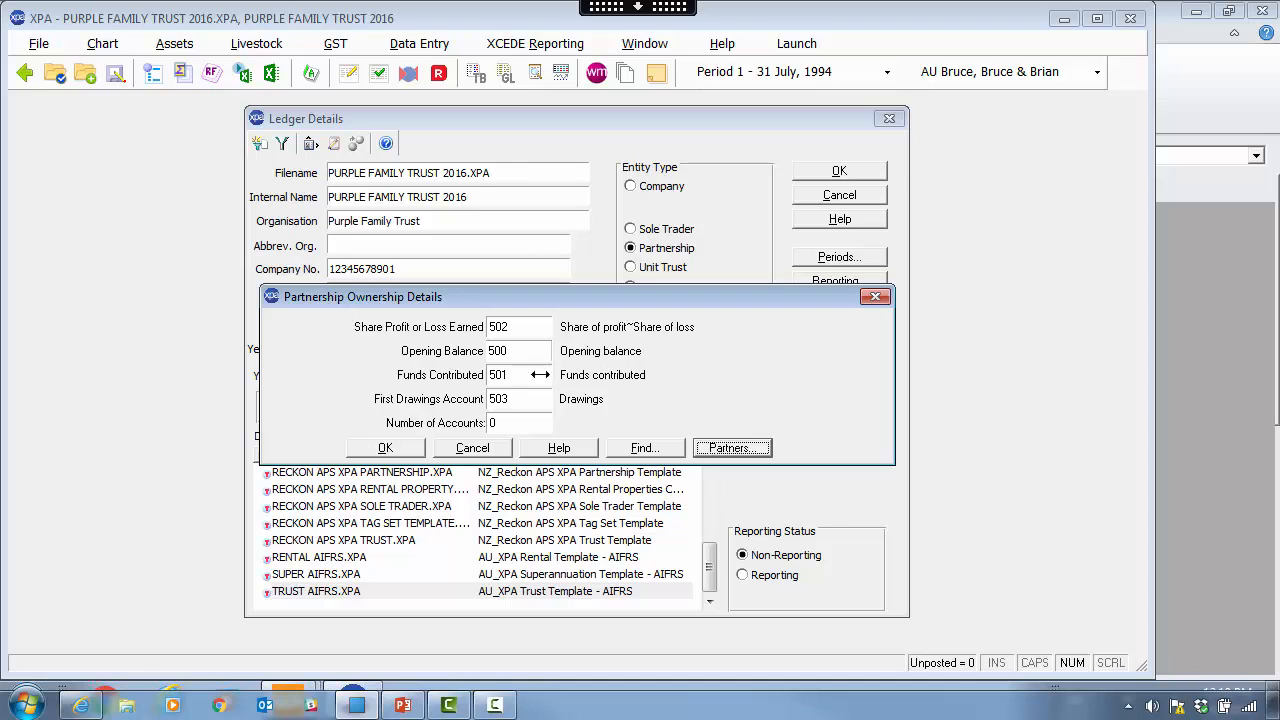
left_click(406, 448)
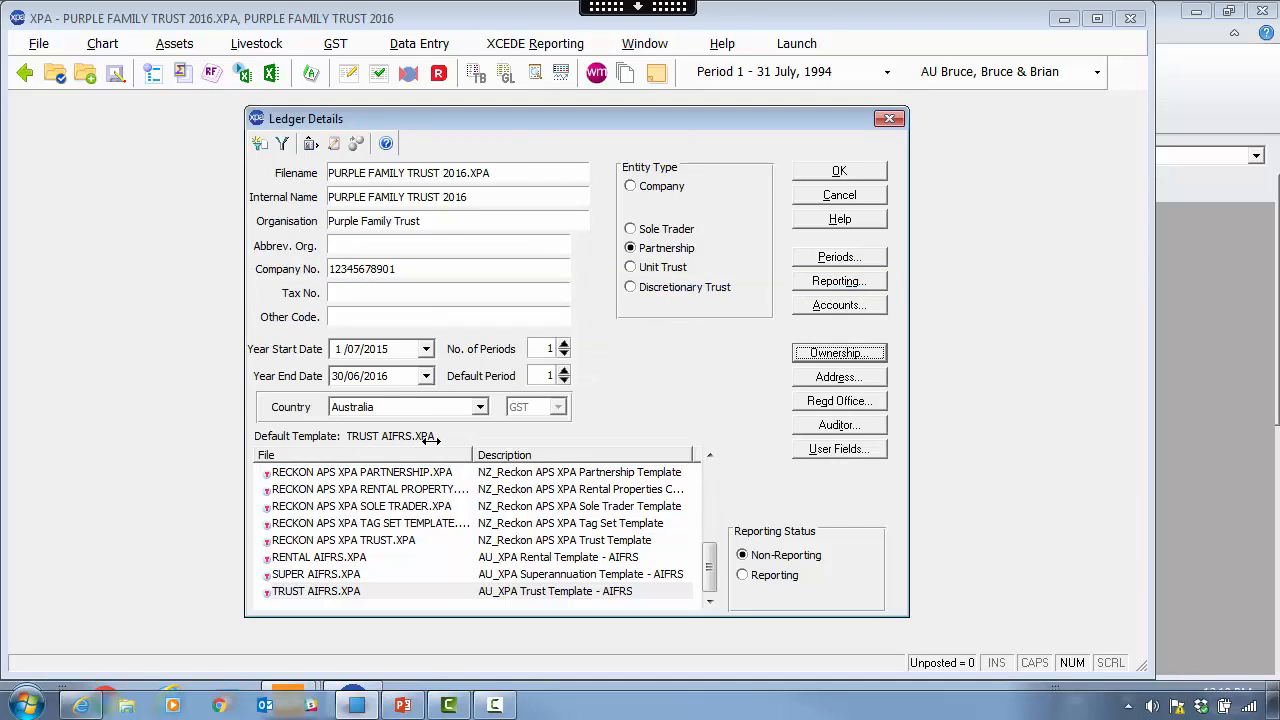
- Switch the entity type to Unit Trust and create unit class 01 Ordinary holding 100%
left_click(676, 267)
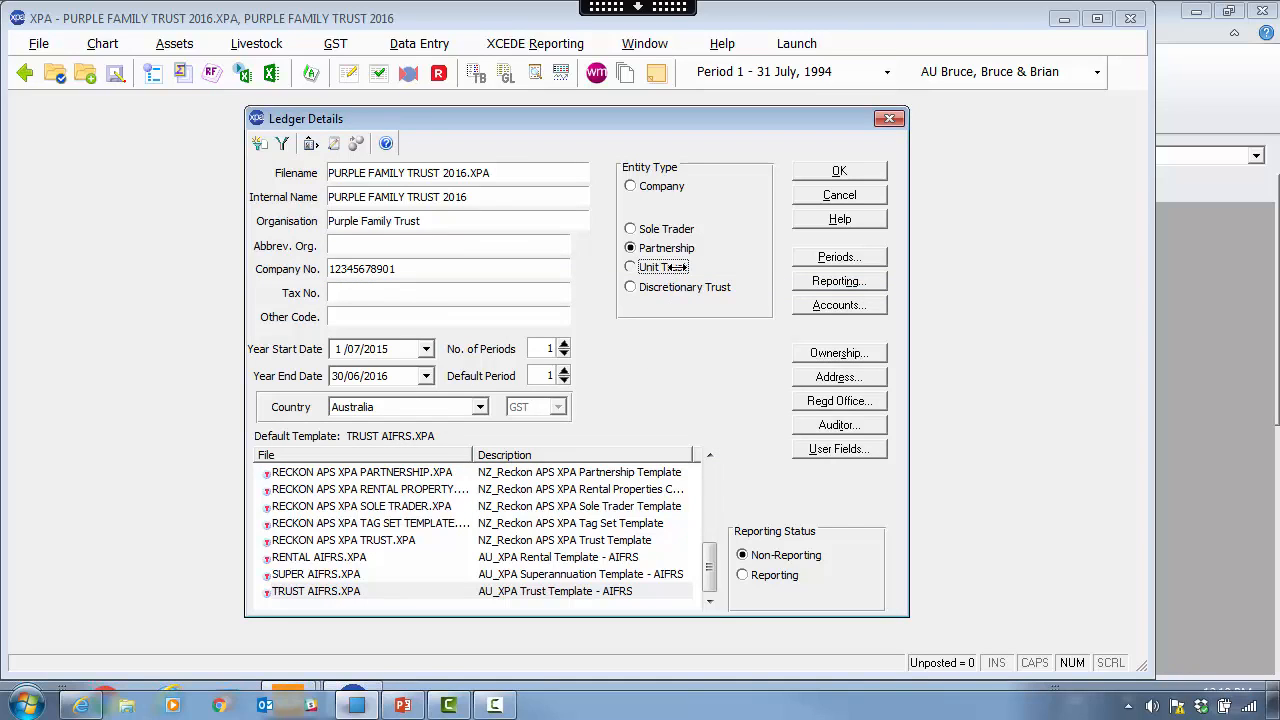
left_click(855, 353)
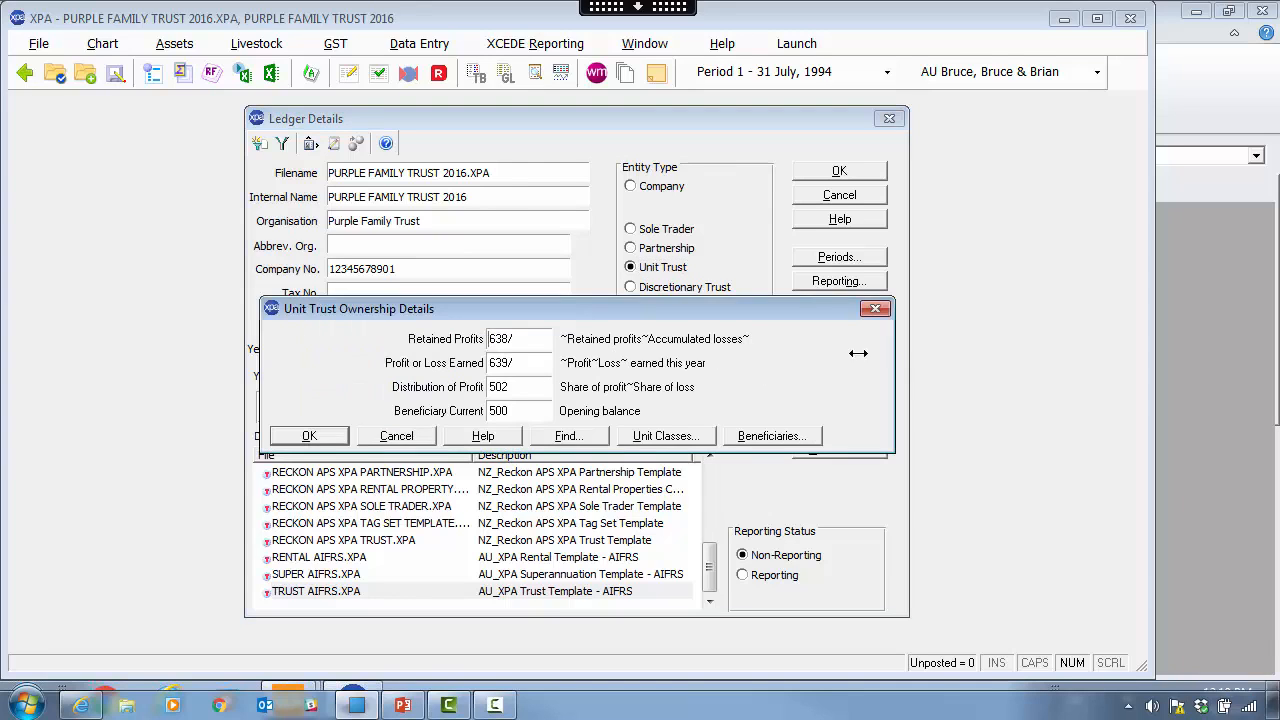
left_click(666, 437)
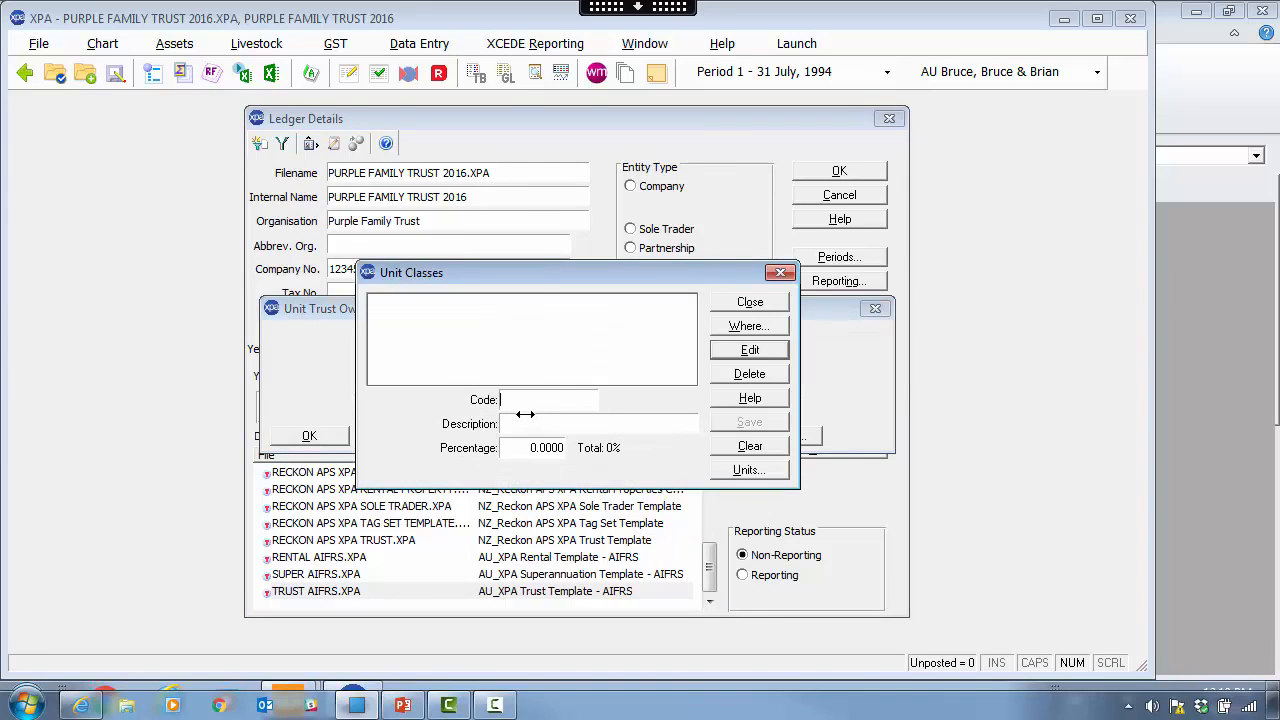
type("01")
key("Tab")
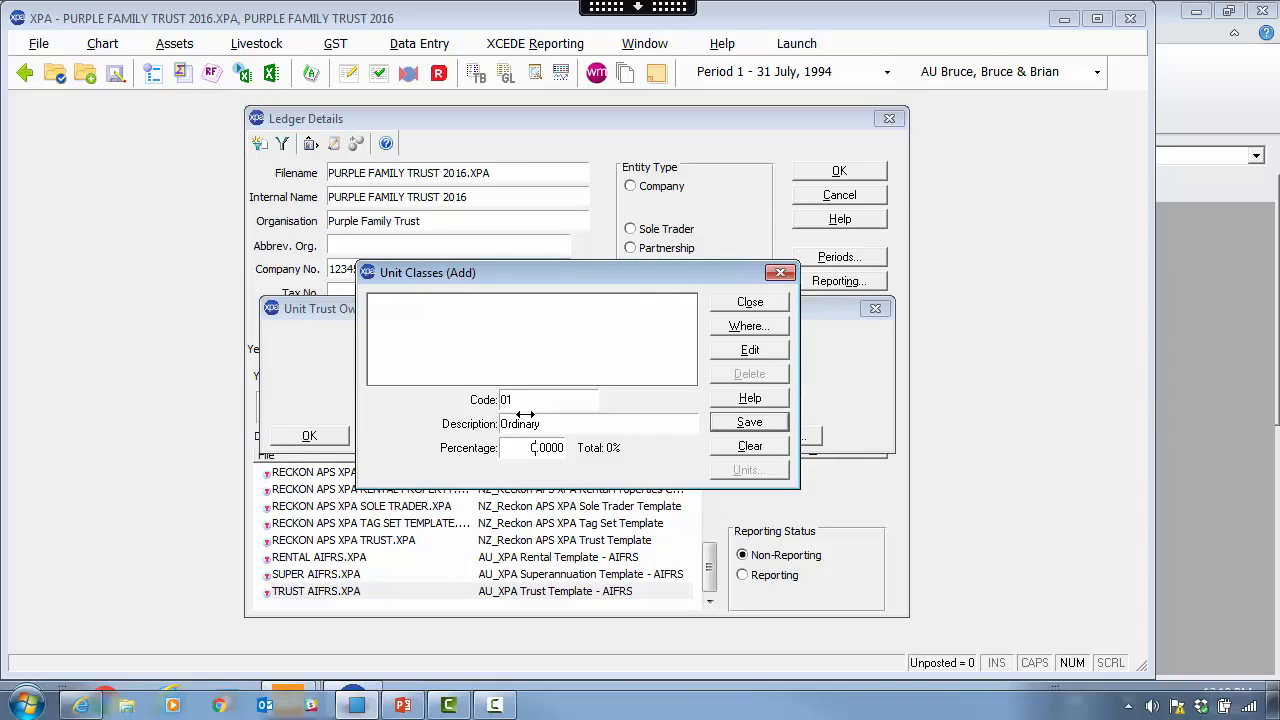
type("00")
key("Return")
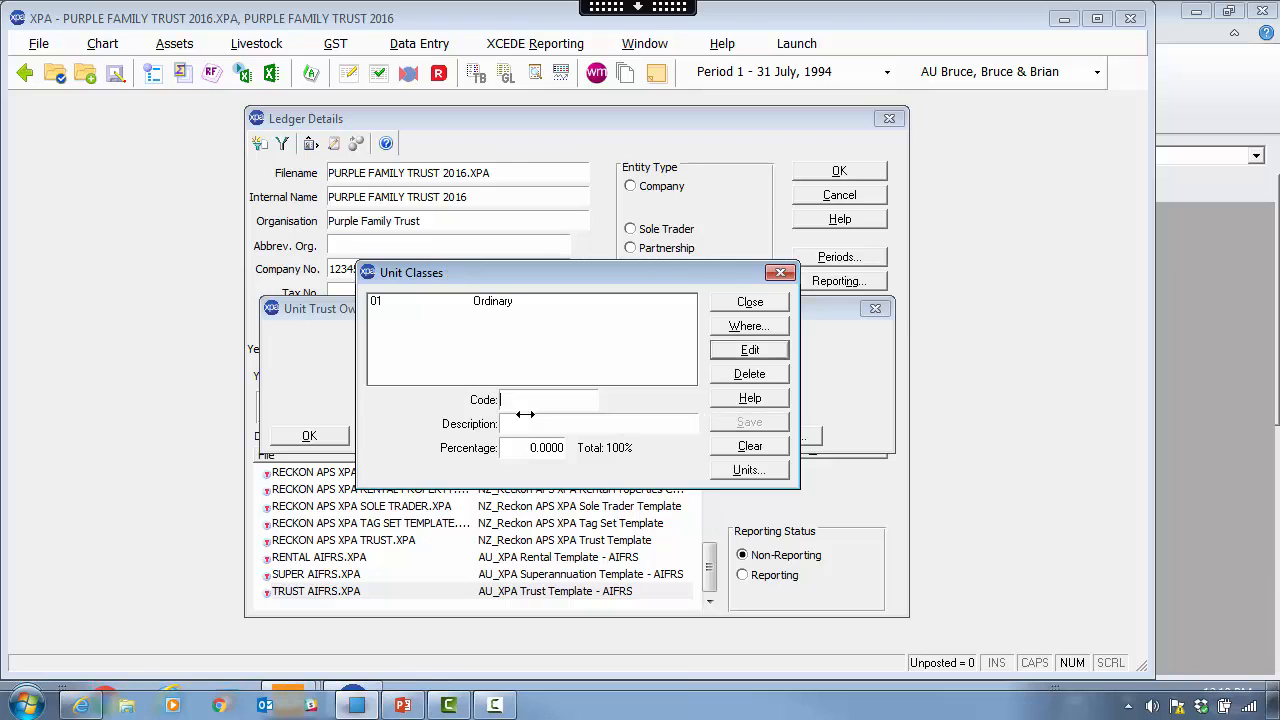
double_click(508, 301)
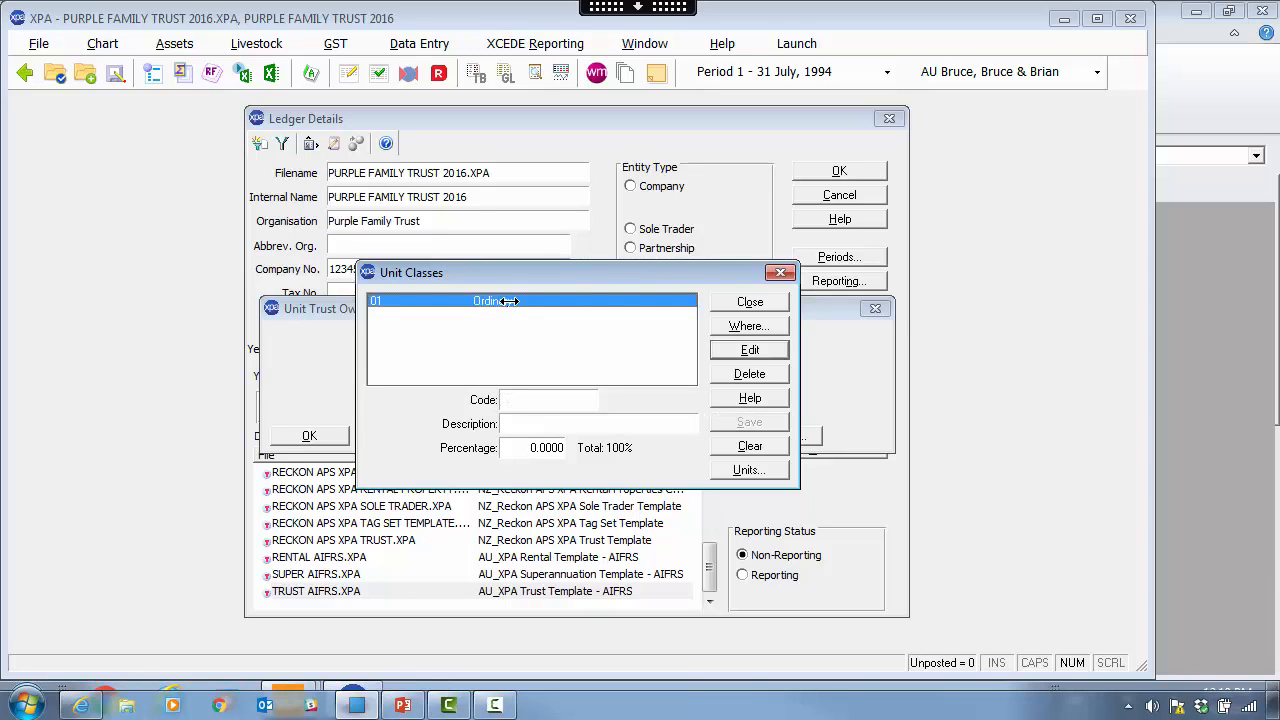
left_click(750, 301)
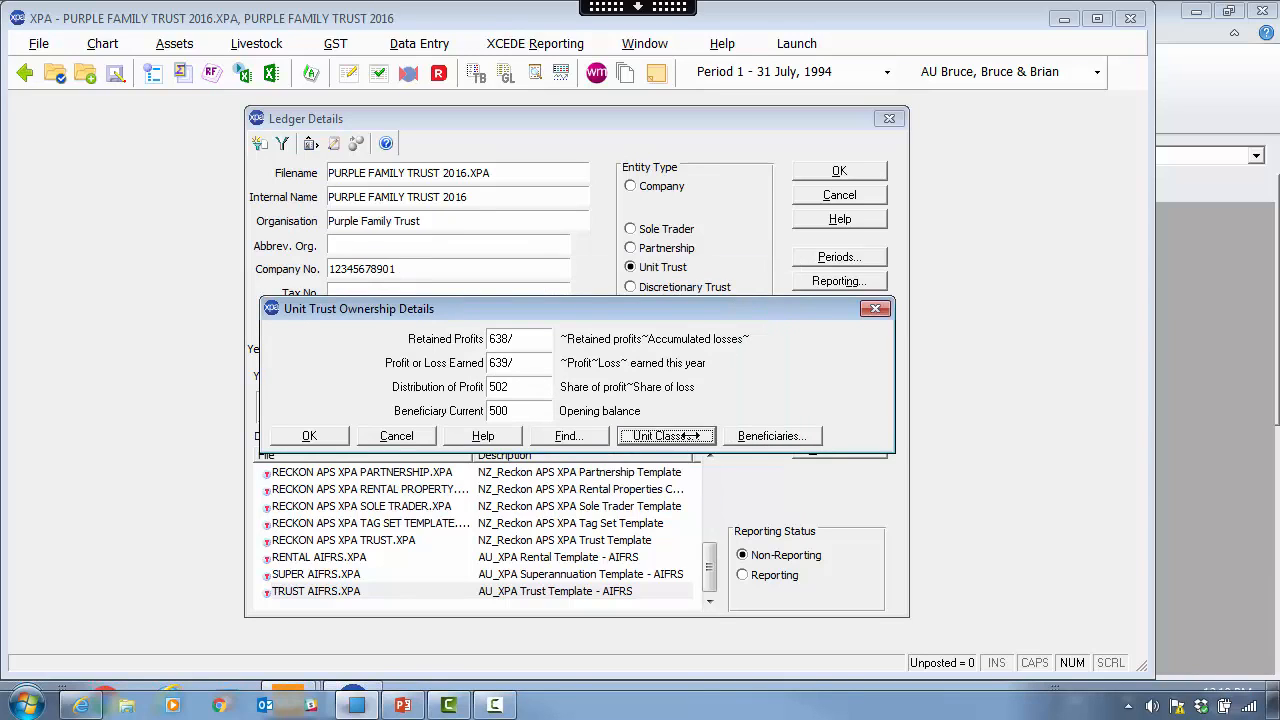
left_click(771, 435)
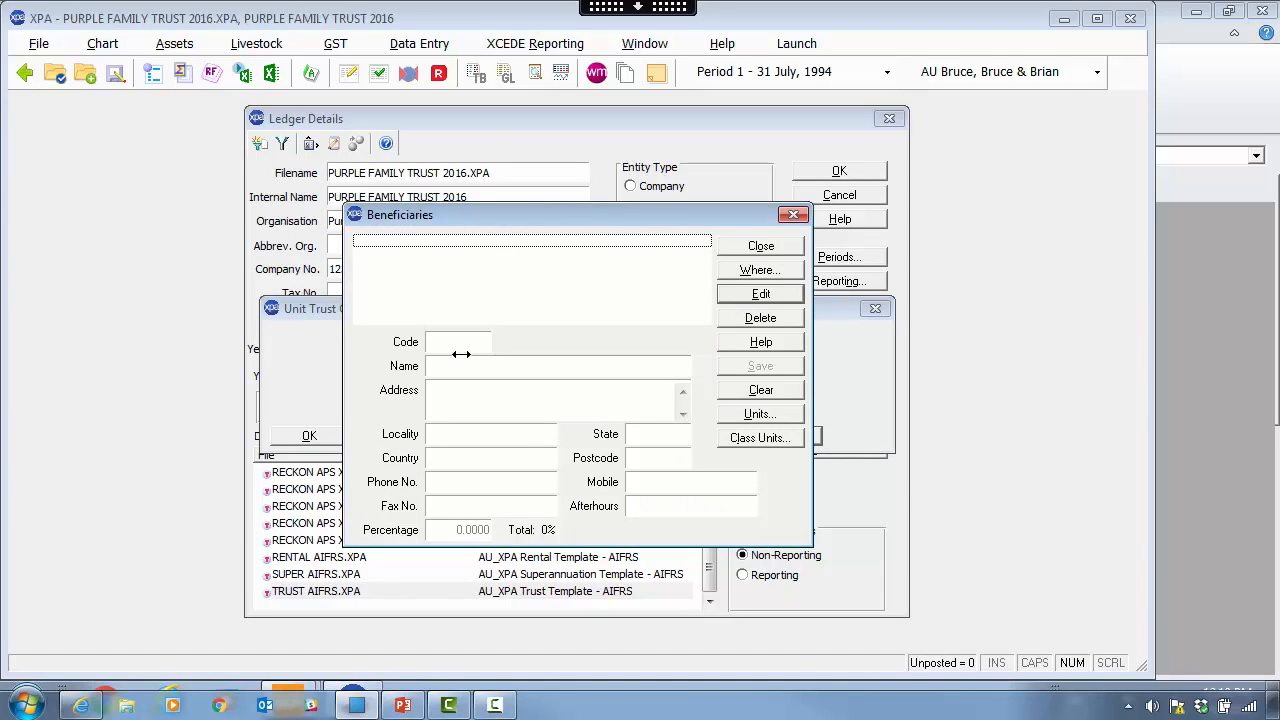
- Enter beneficiary 001 and save its details
type("001")
key("Tab")
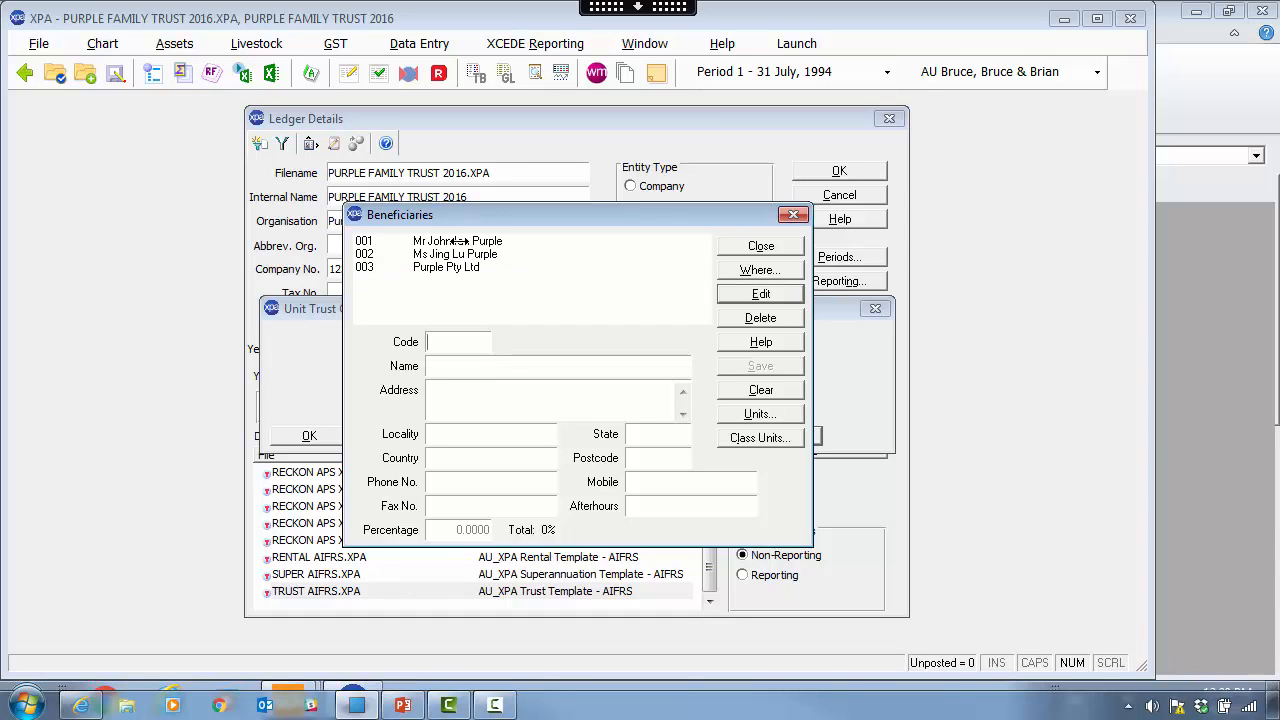
double_click(460, 241)
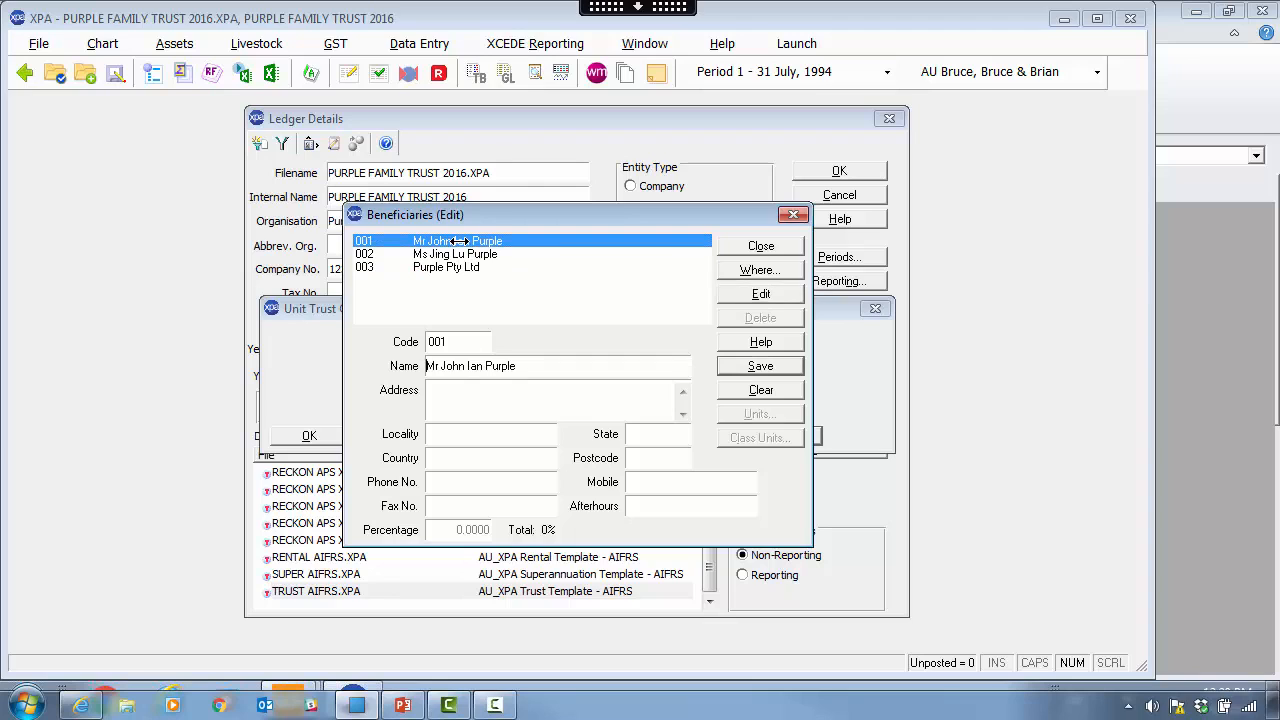
left_click(770, 366)
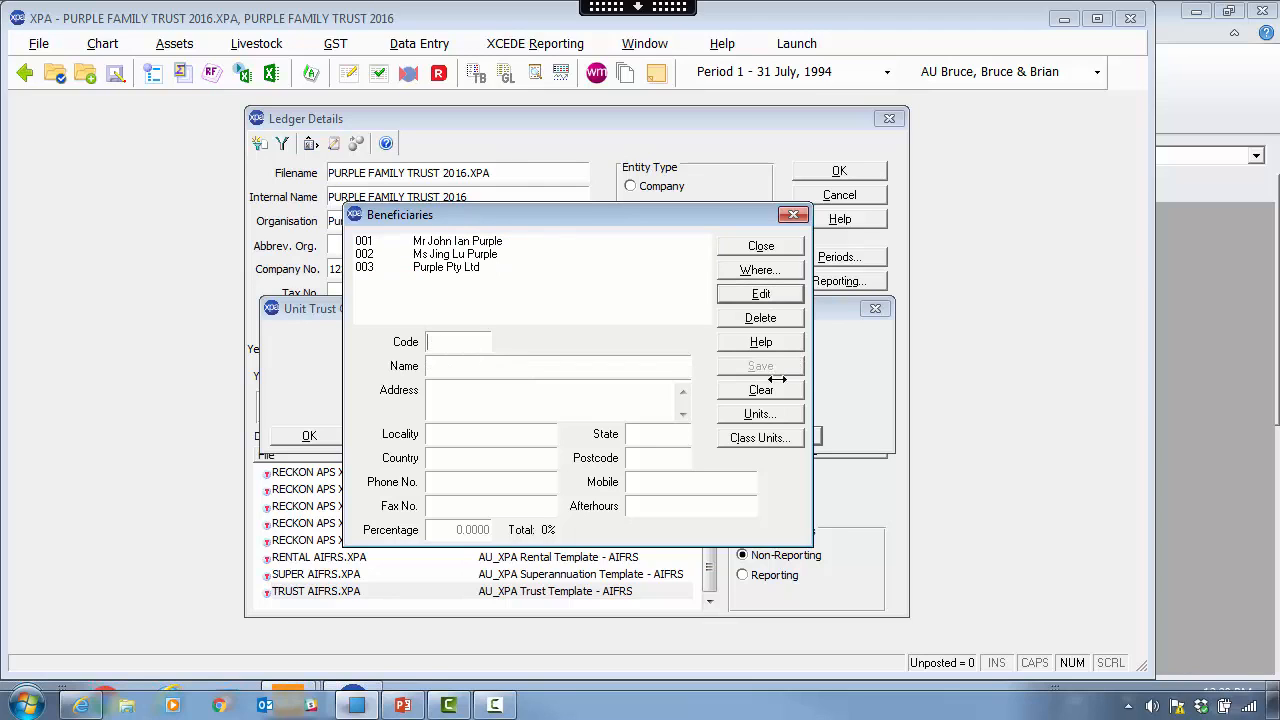
- Allocate 1000, 500 and 500 class 01 units to the three beneficiaries and confirm ownership
left_click(759, 438)
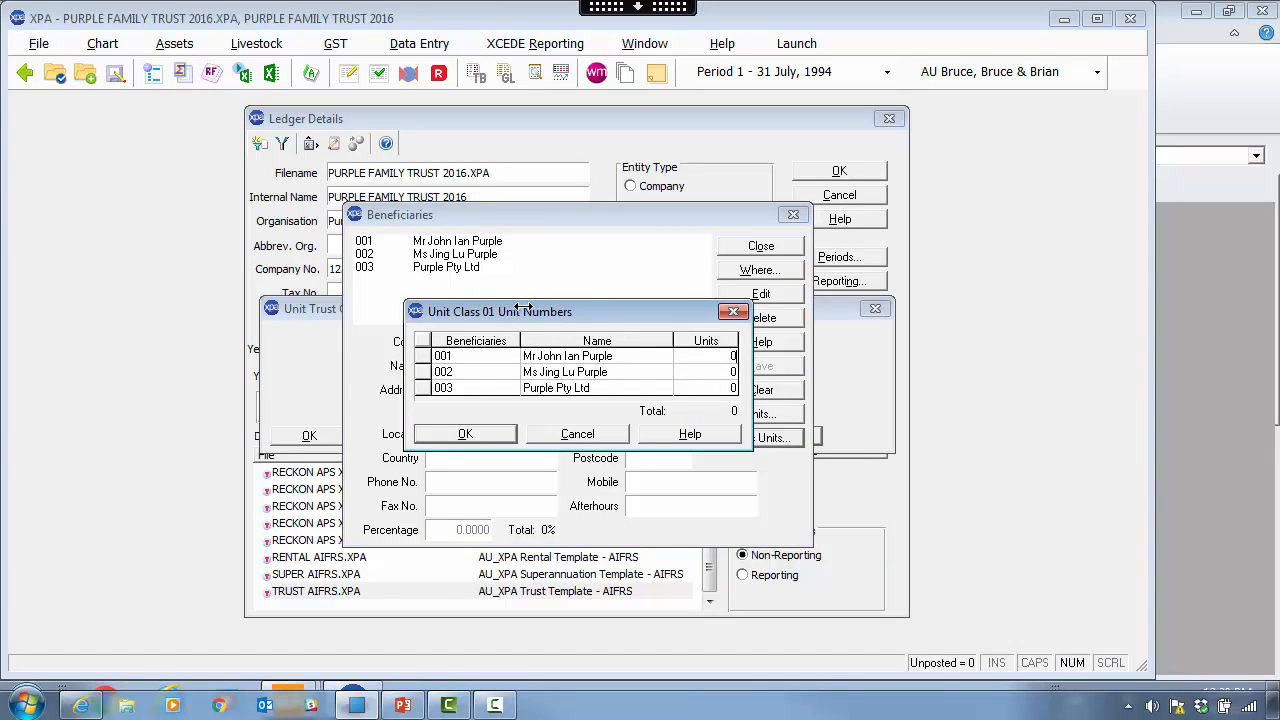
type("10")
type("00")
type("500")
left_click(733, 389)
type("500")
left_click(488, 436)
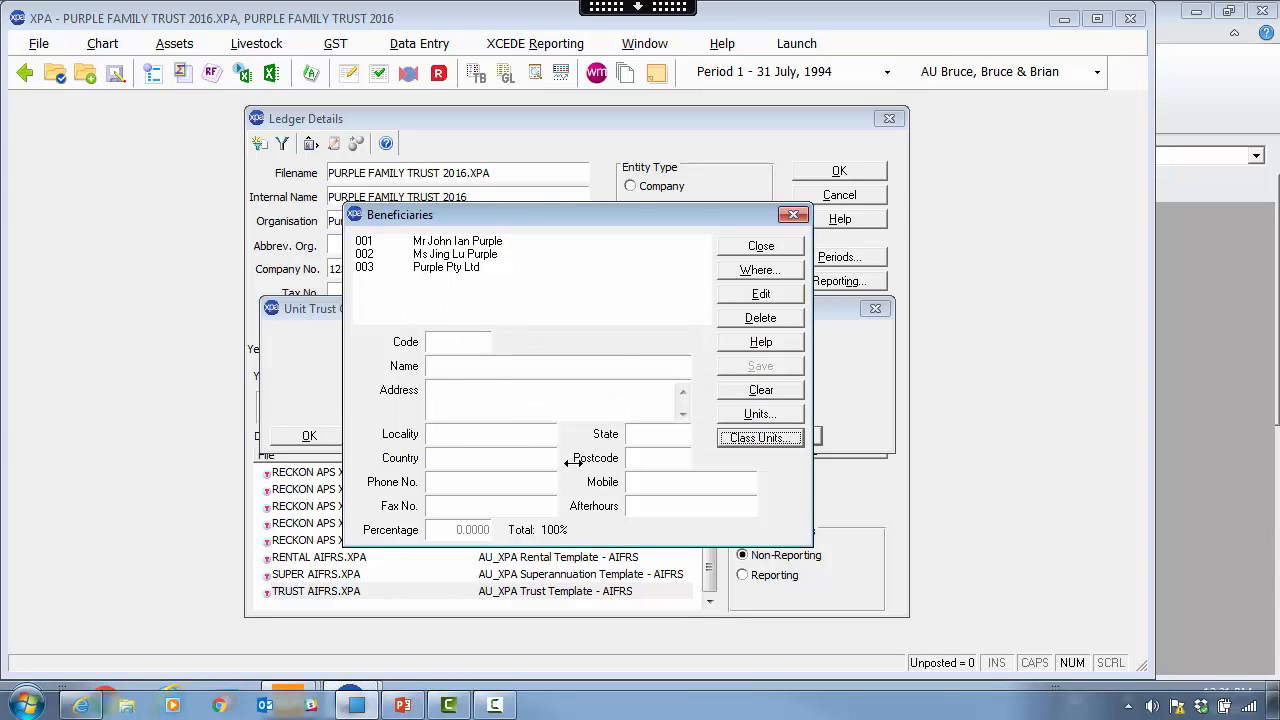
left_click(751, 246)
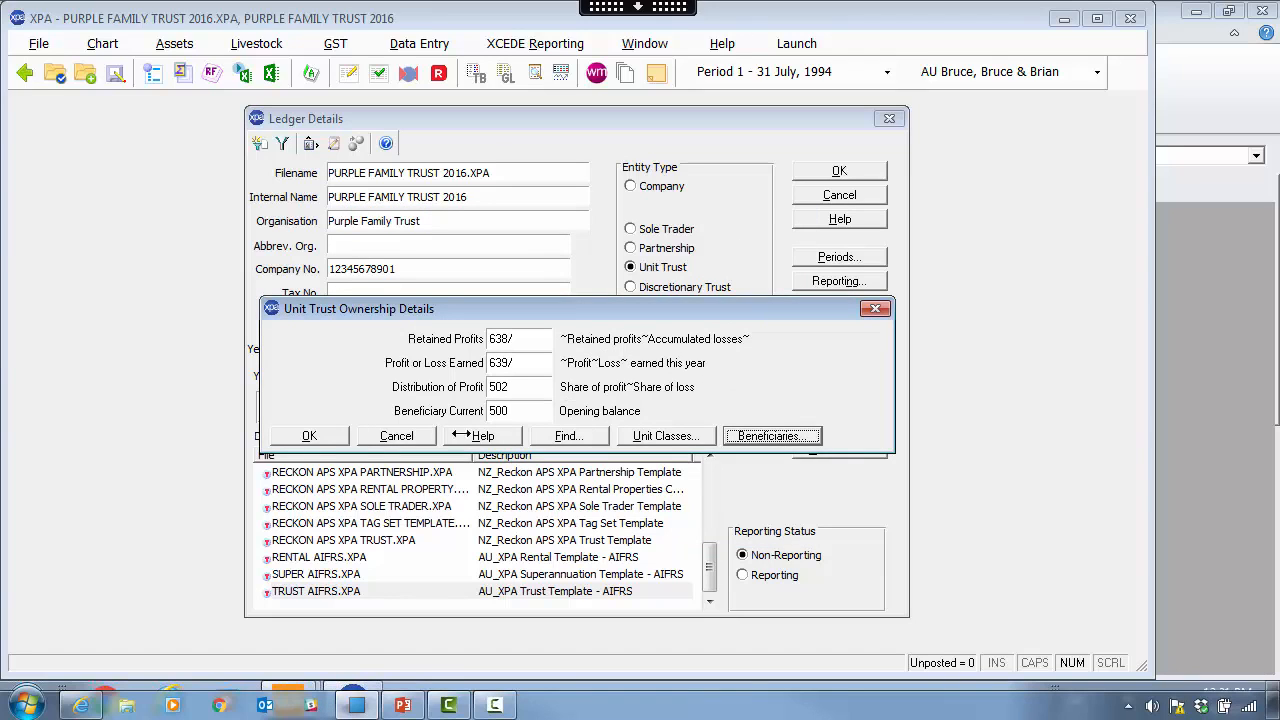
left_click(330, 435)
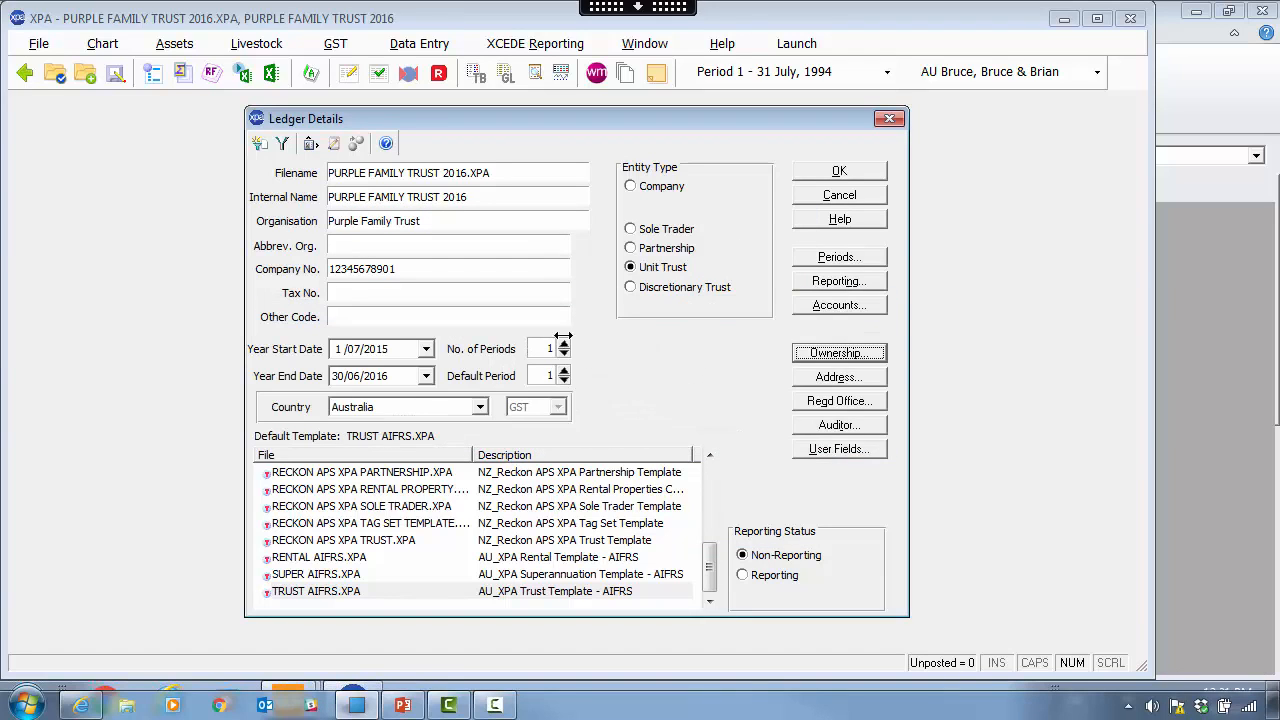
- Switch the entity type to Discretionary Trust and set beneficiary 001's percentage to 0
left_click(631, 288)
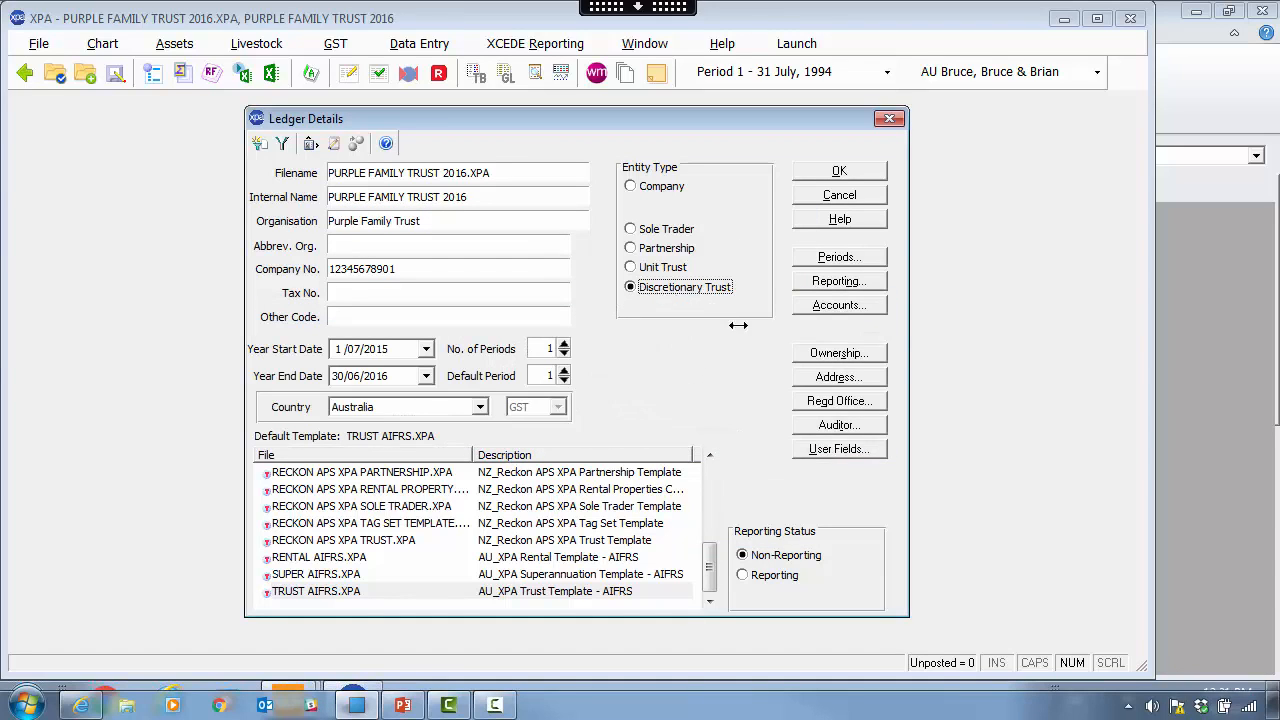
left_click(815, 352)
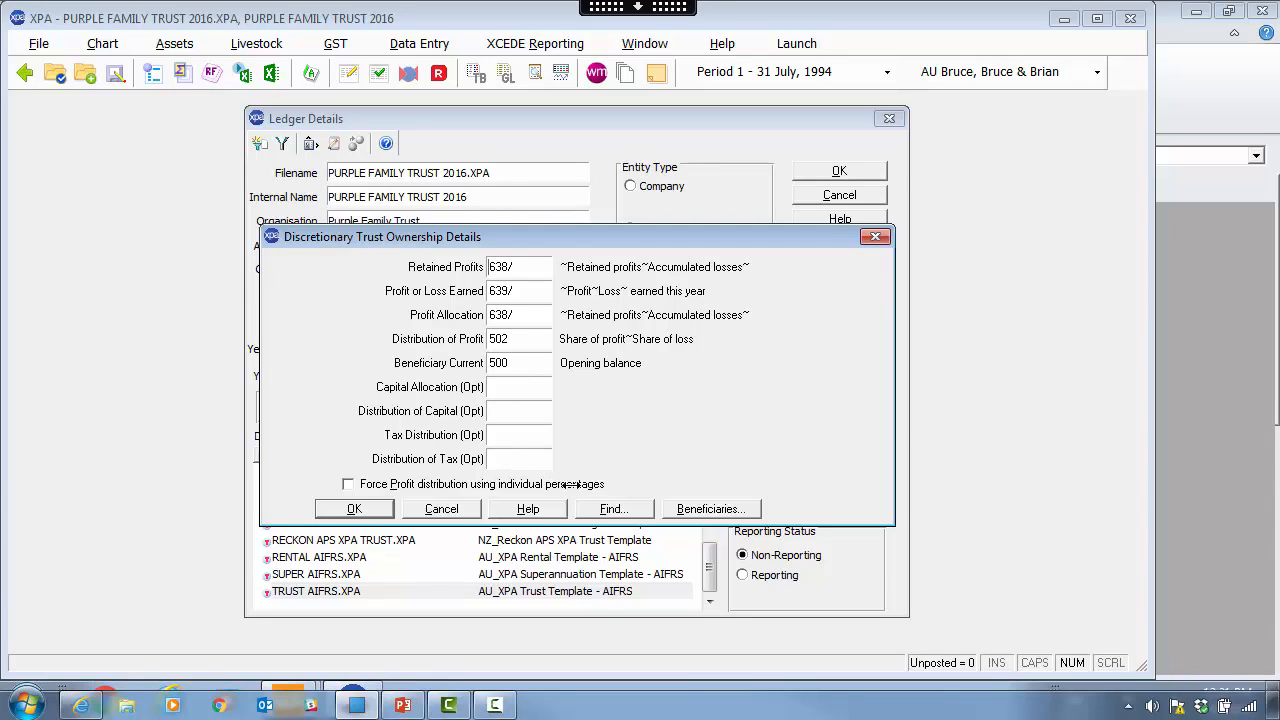
left_click(722, 509)
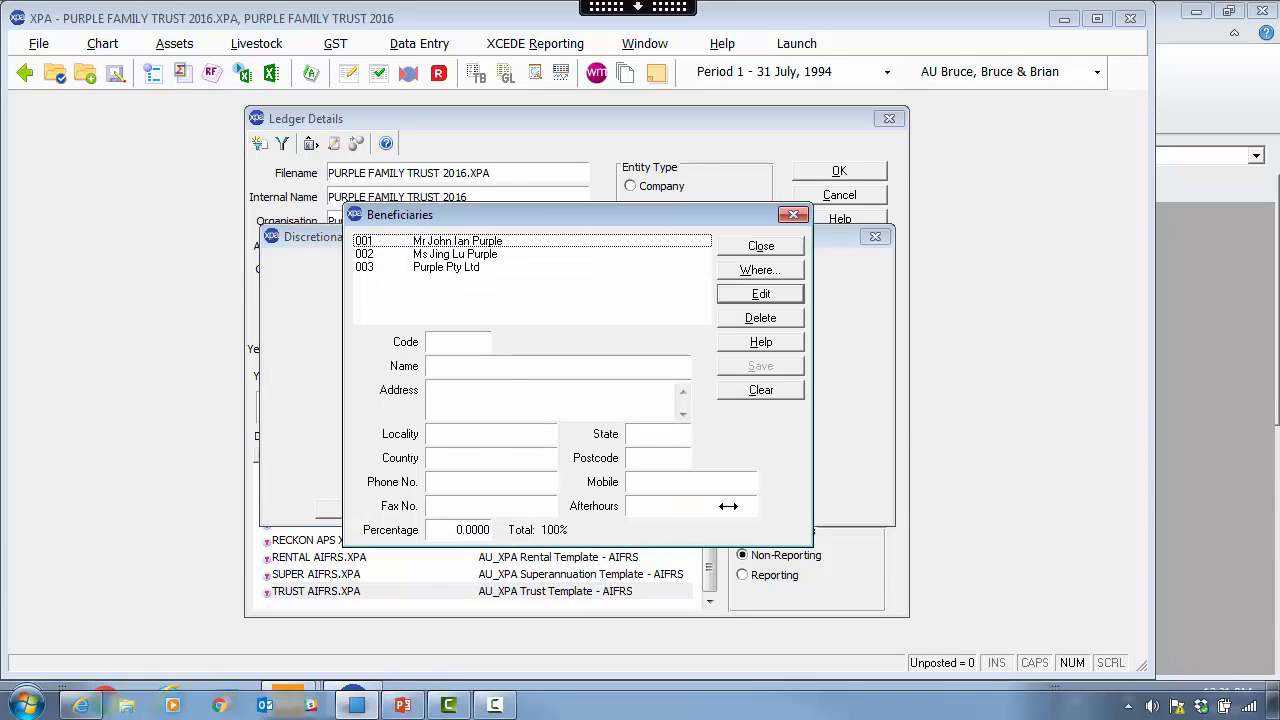
double_click(443, 240)
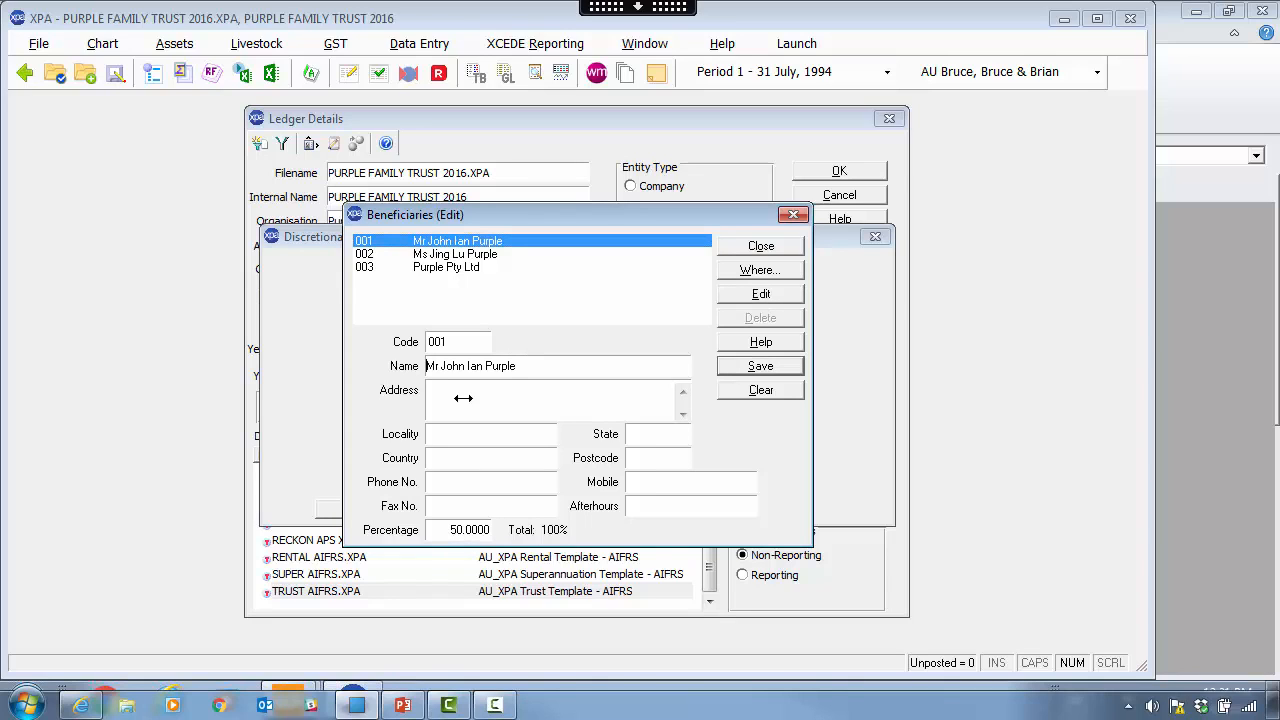
left_click_drag(447, 530, 519, 530)
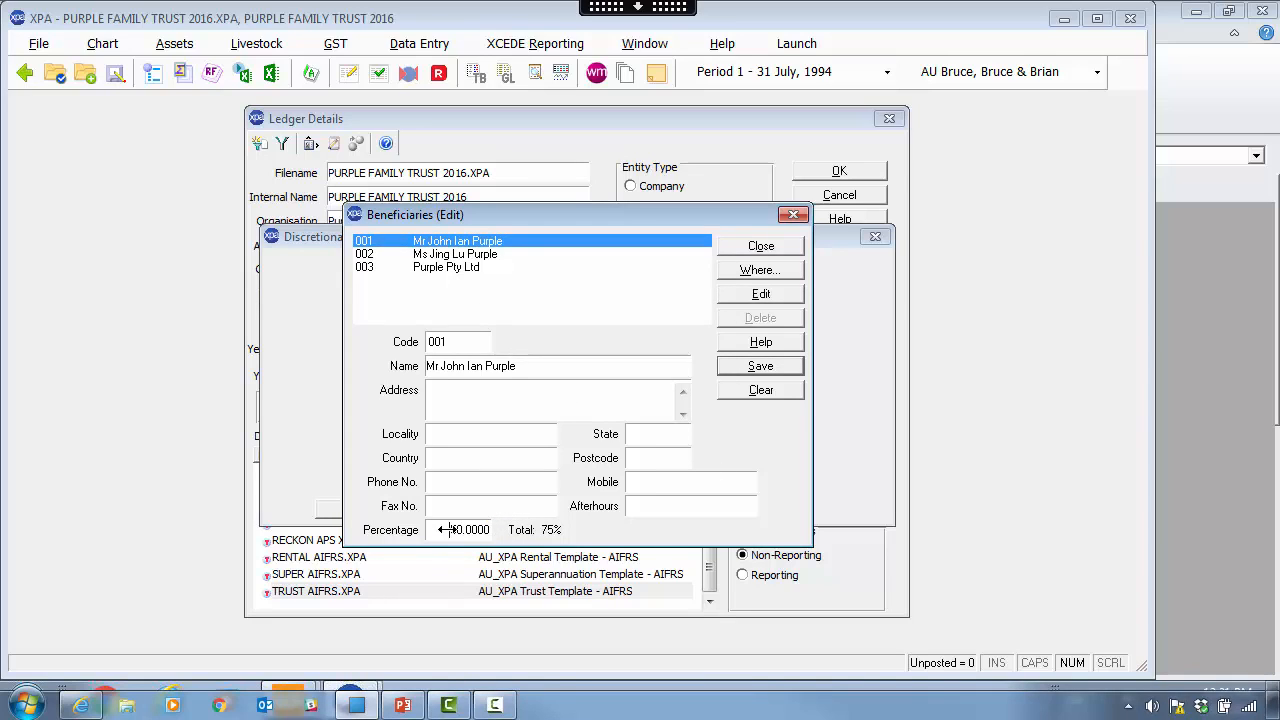
left_click_drag(446, 530, 578, 540)
type("0")
left_click(790, 366)
- Set beneficiary 003's percentage to 0, review all three, and confirm the ownership details
left_click(475, 267)
double_click(475, 267)
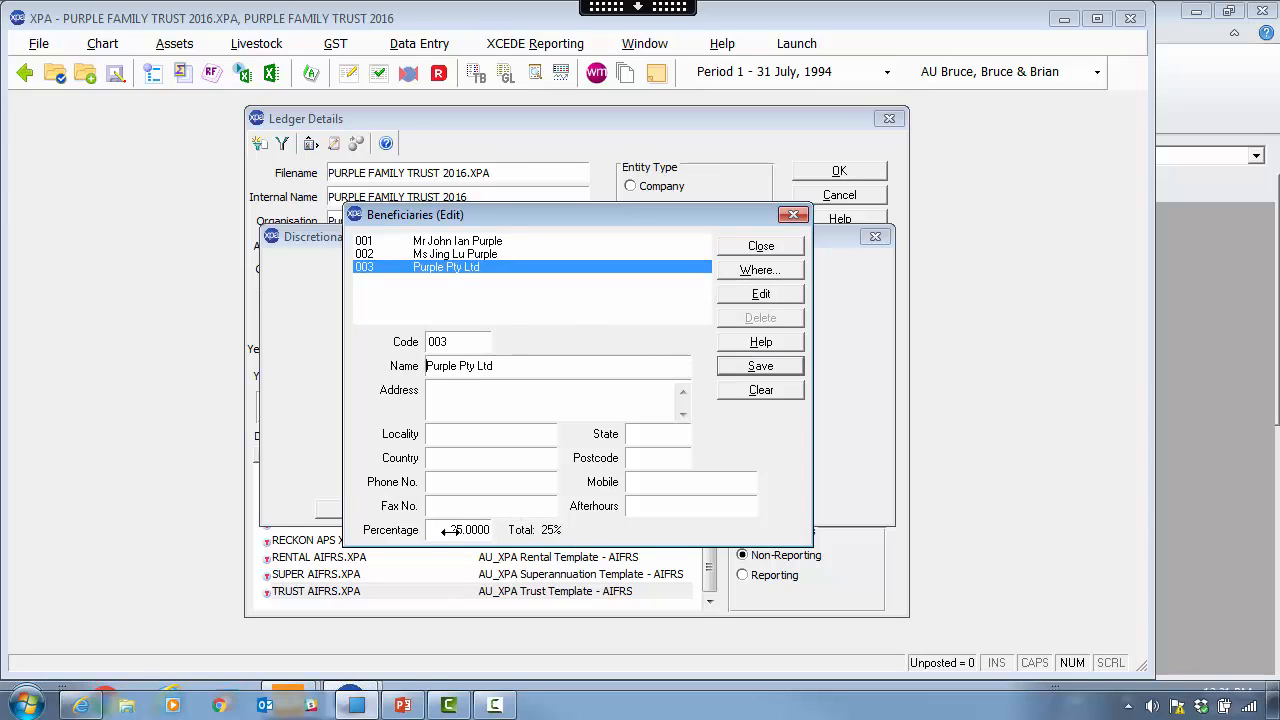
left_click_drag(447, 530, 519, 530)
type("0")
left_click(770, 366)
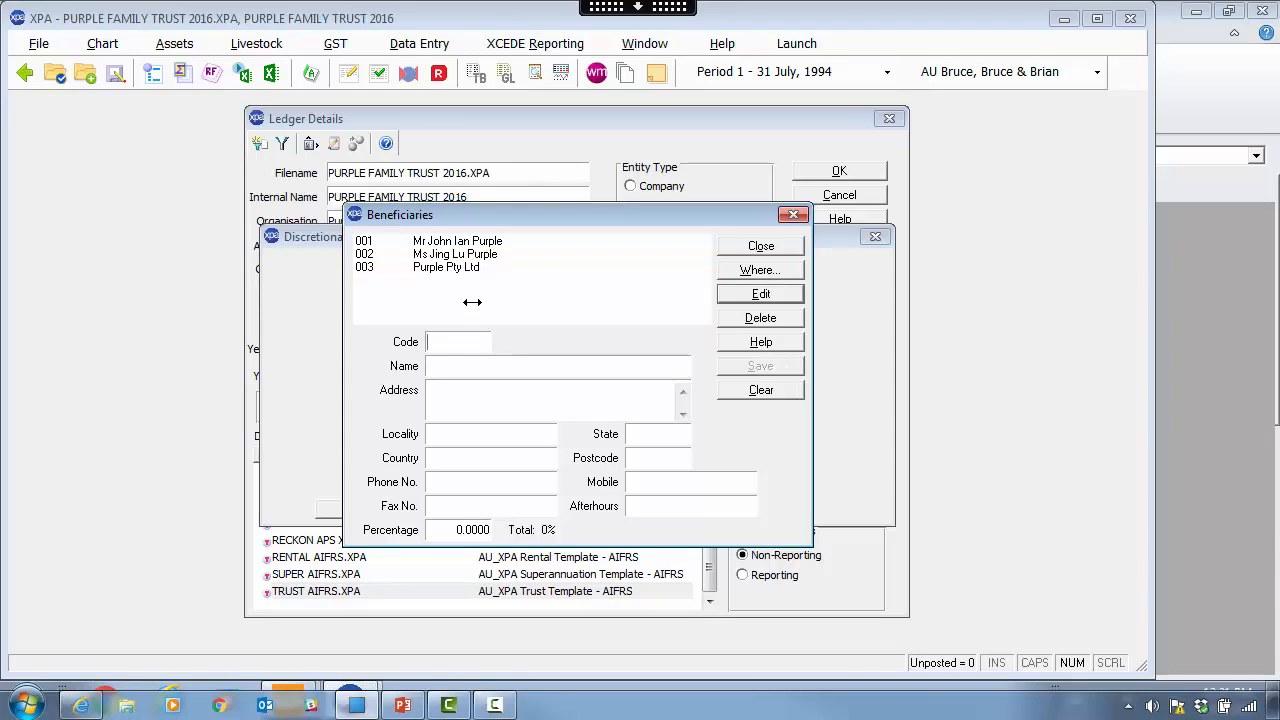
left_click(484, 242)
left_click(483, 254)
left_click(485, 267)
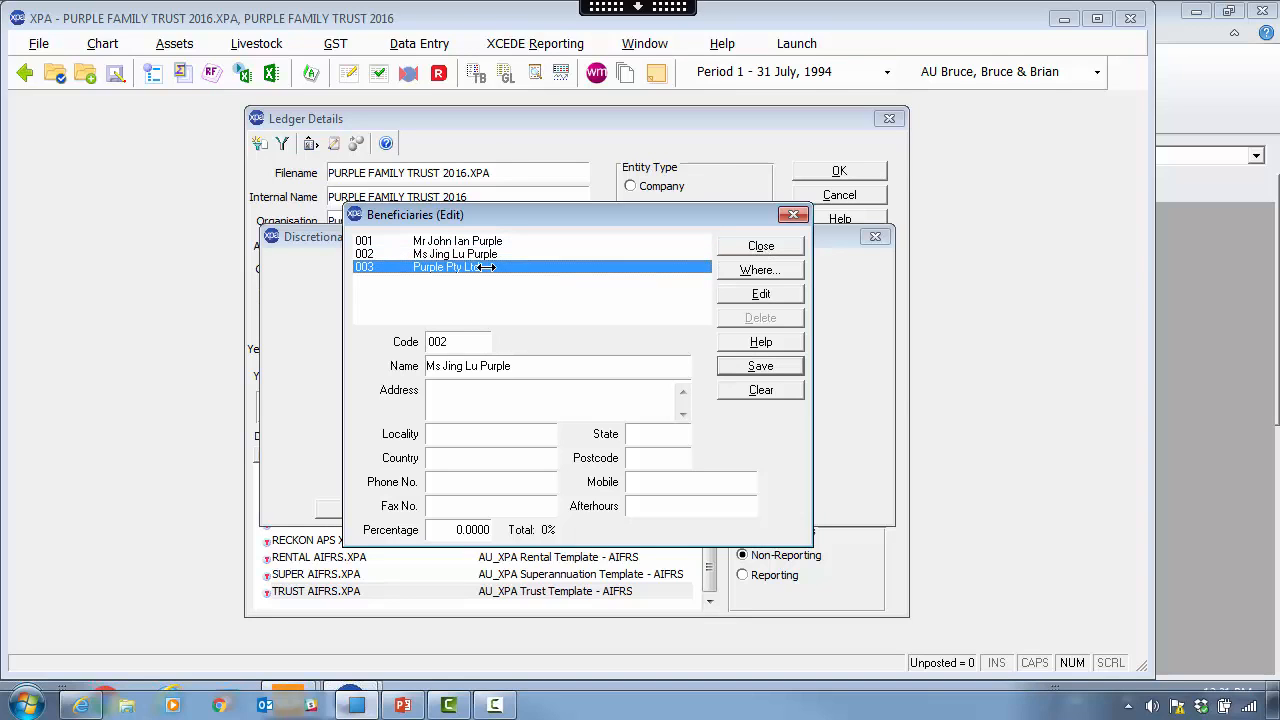
left_click(761, 245)
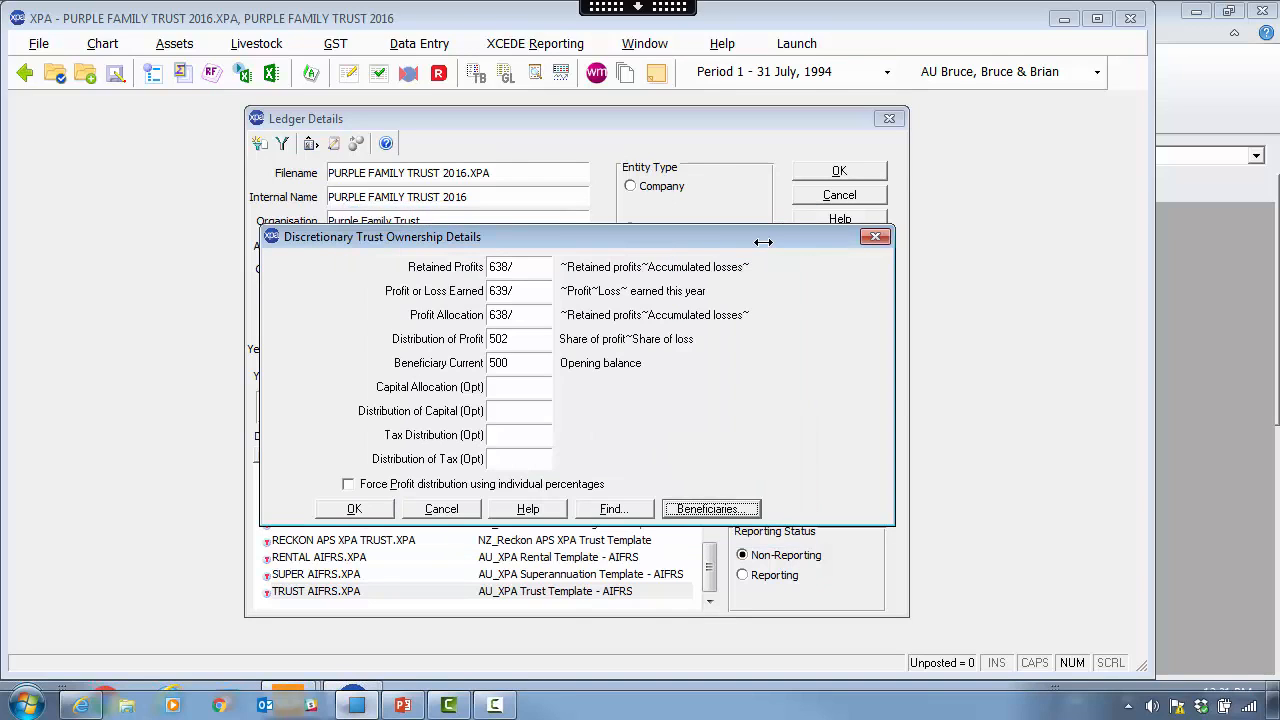
left_click(356, 509)
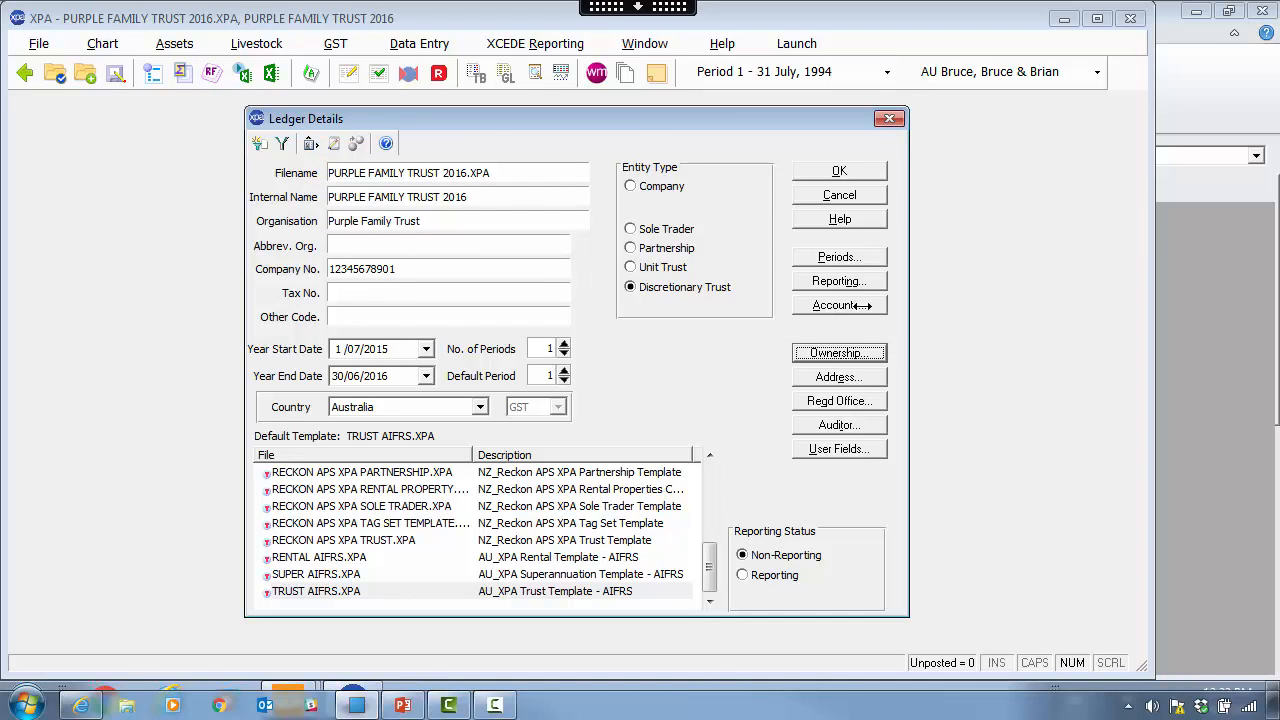
- Accept the ledger details and lock them in, finalising the year ending 30 June 2016
left_click(845, 170)
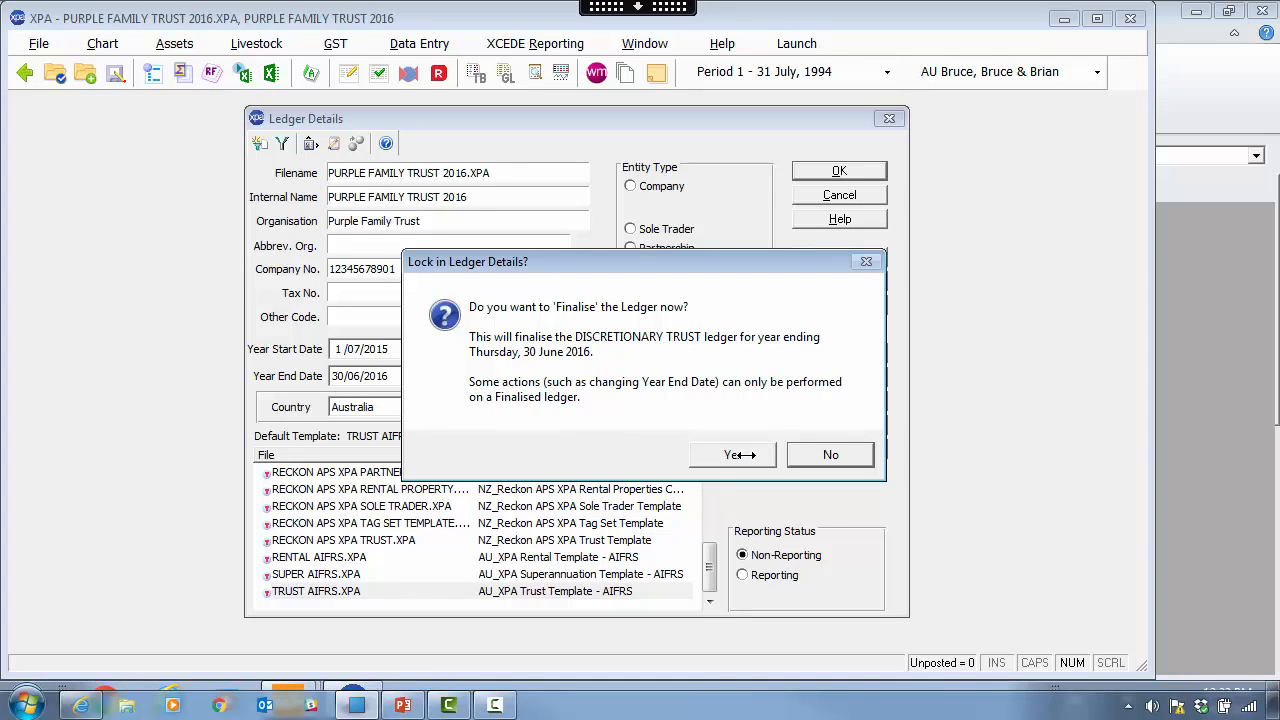
left_click(740, 455)
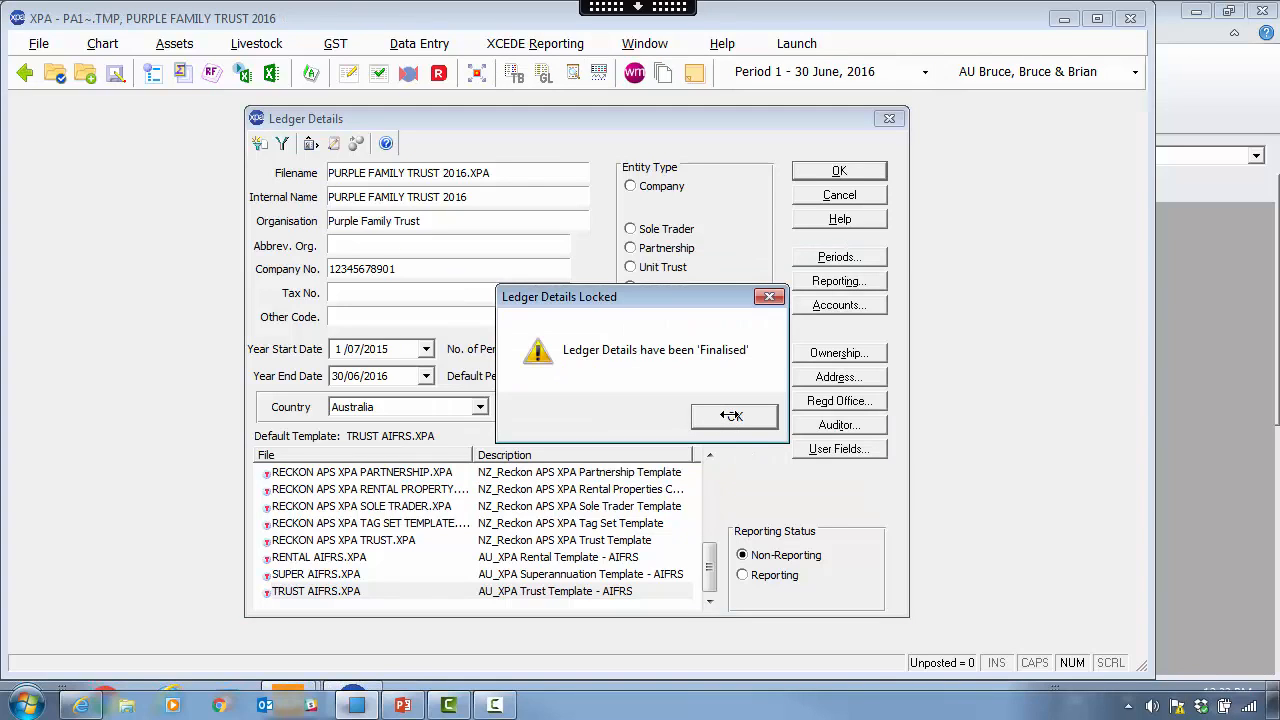
left_click(731, 415)
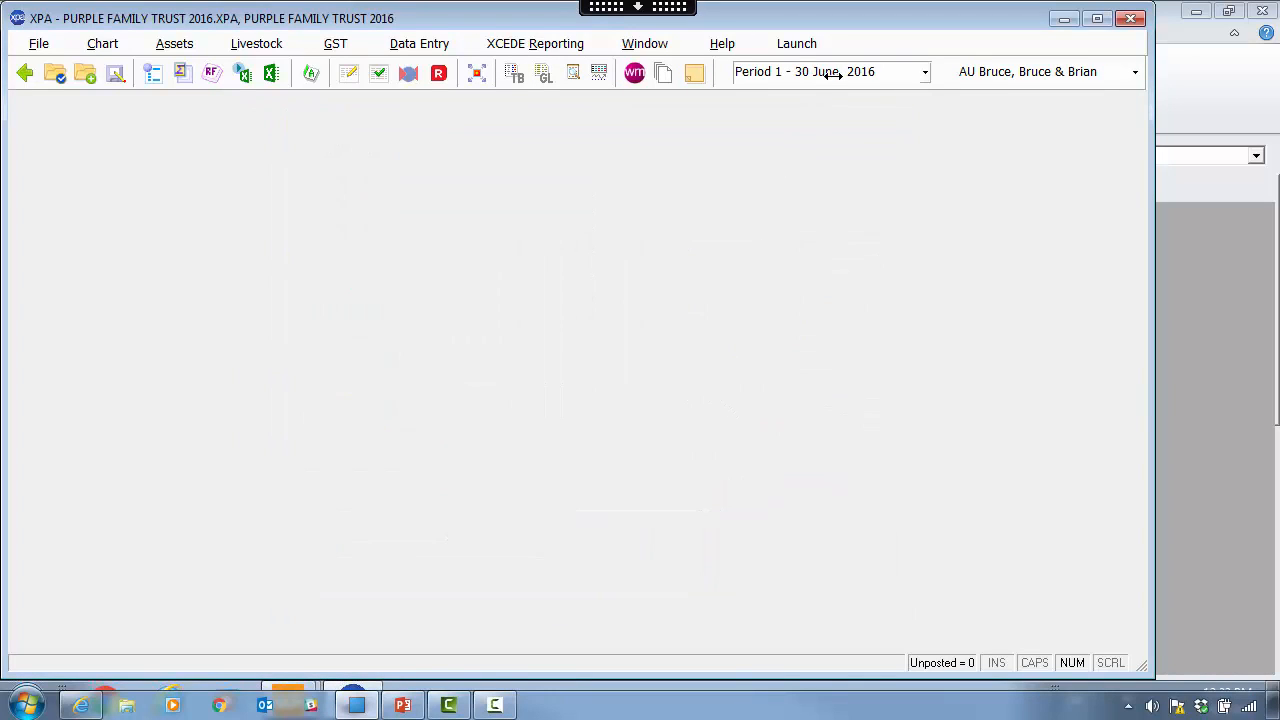
- Keep the ledger on Period 1 - 30 June, 2016 and bring up the File menu
left_click(923, 72)
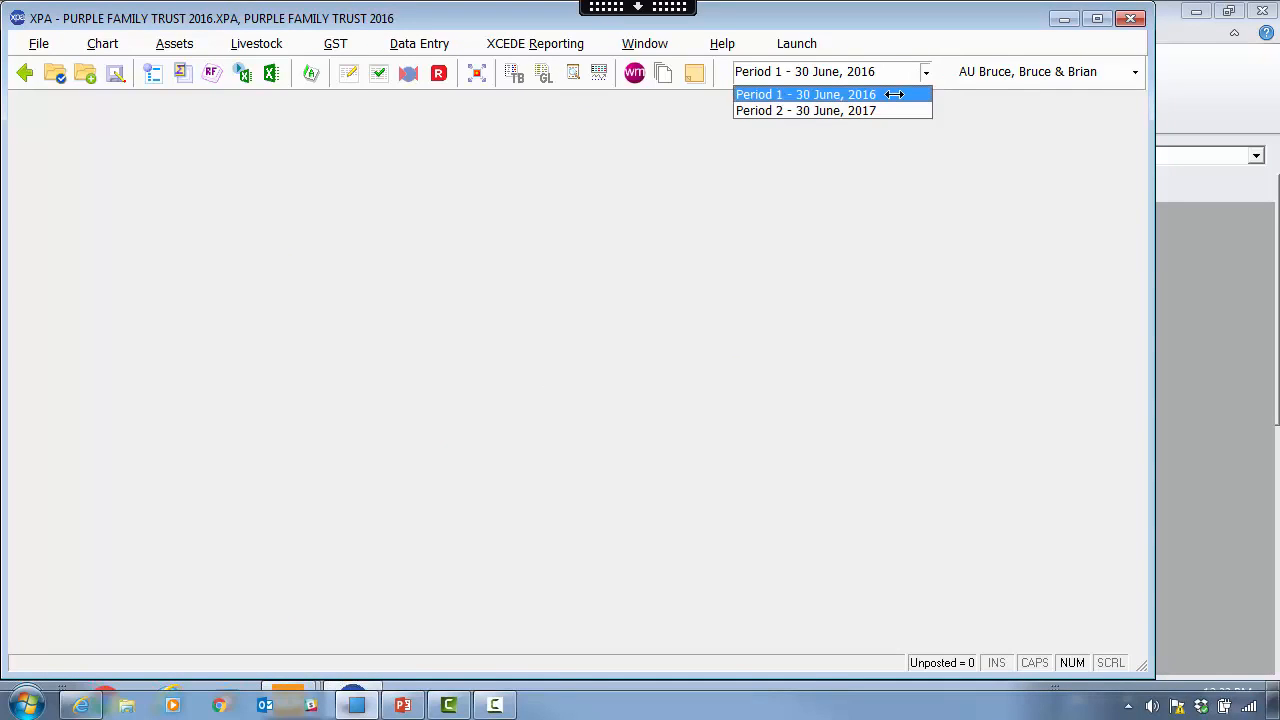
left_click(893, 94)
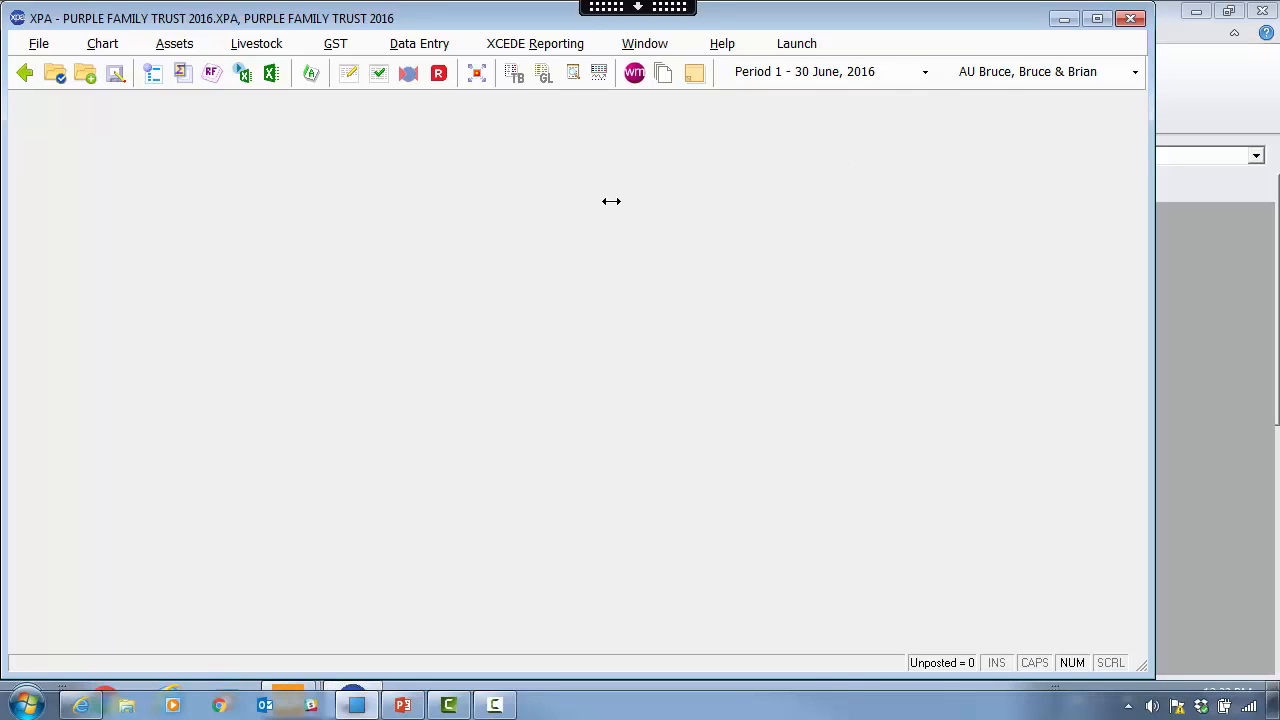
left_click(33, 43)
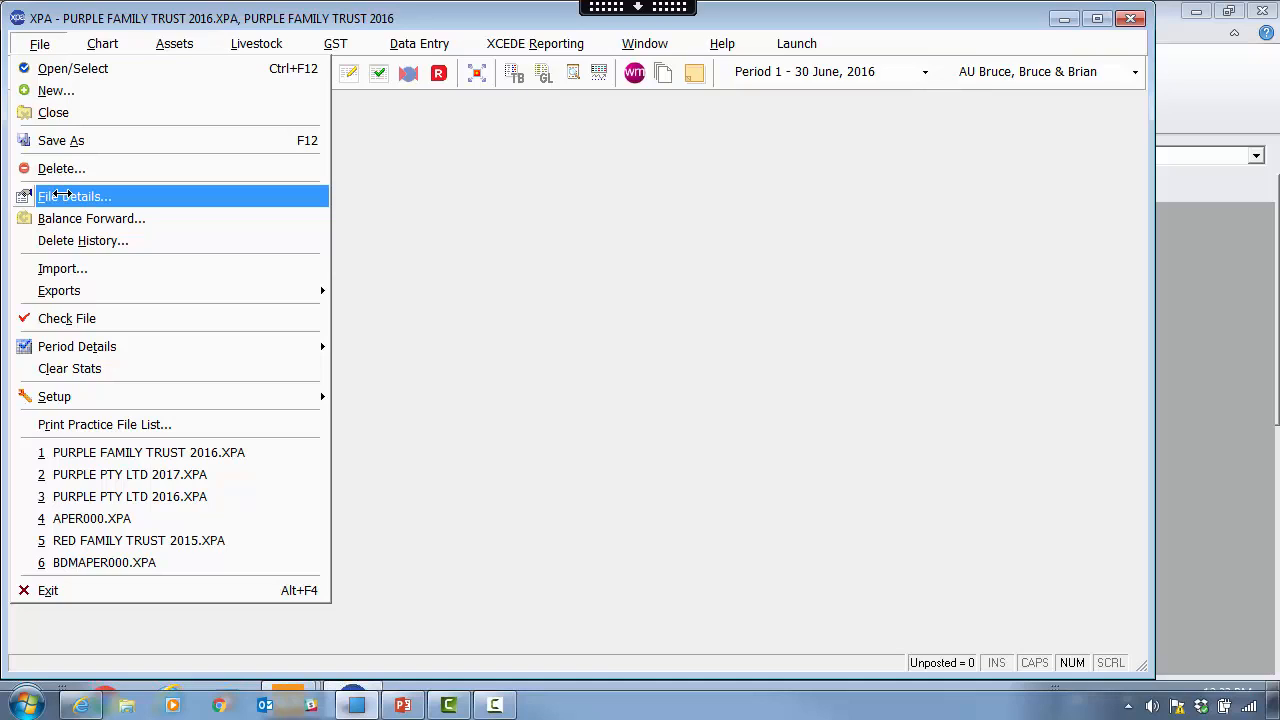
- Open the ledger details, view the trust's three beneficiaries, and accept both dialogs unchanged
left_click(62, 196)
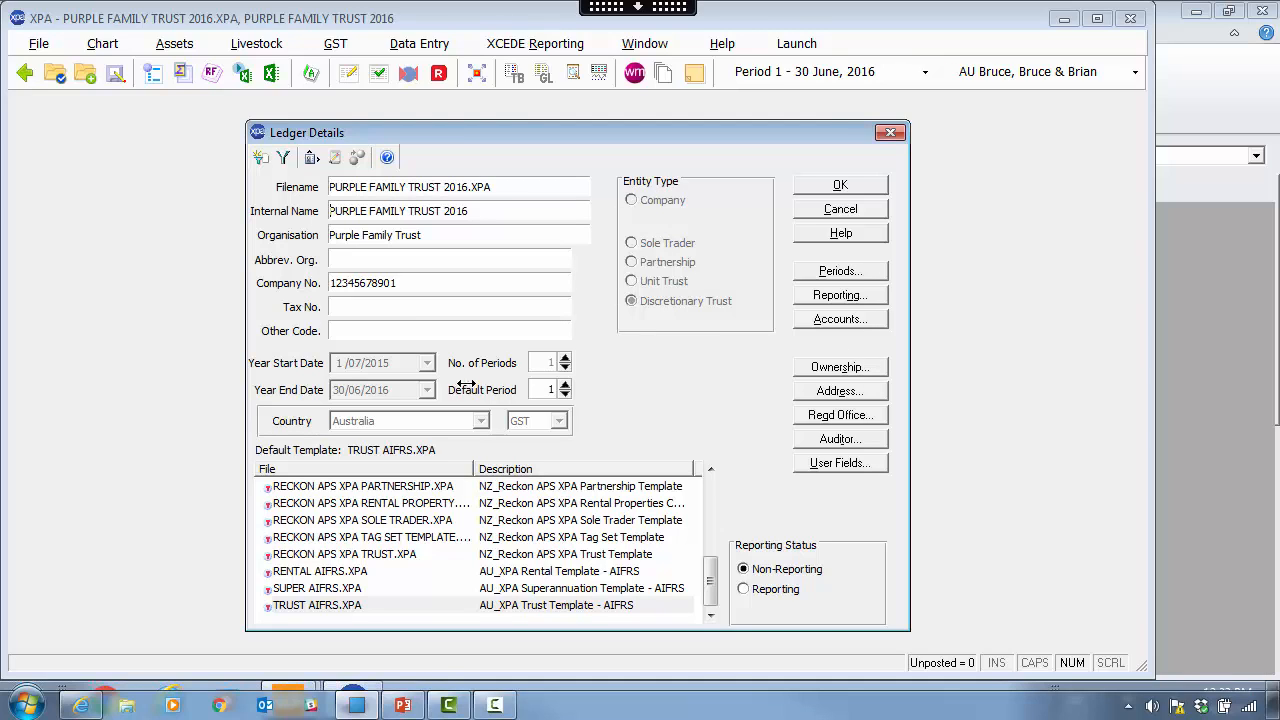
left_click(850, 366)
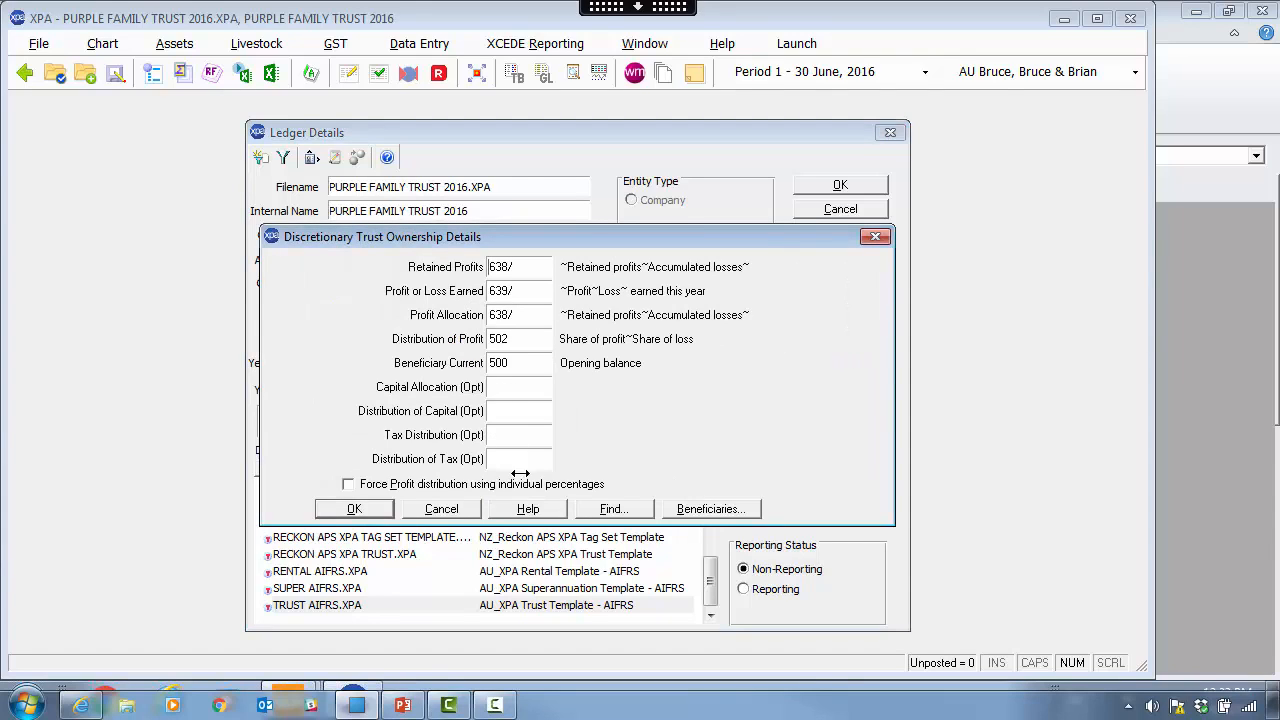
left_click(714, 510)
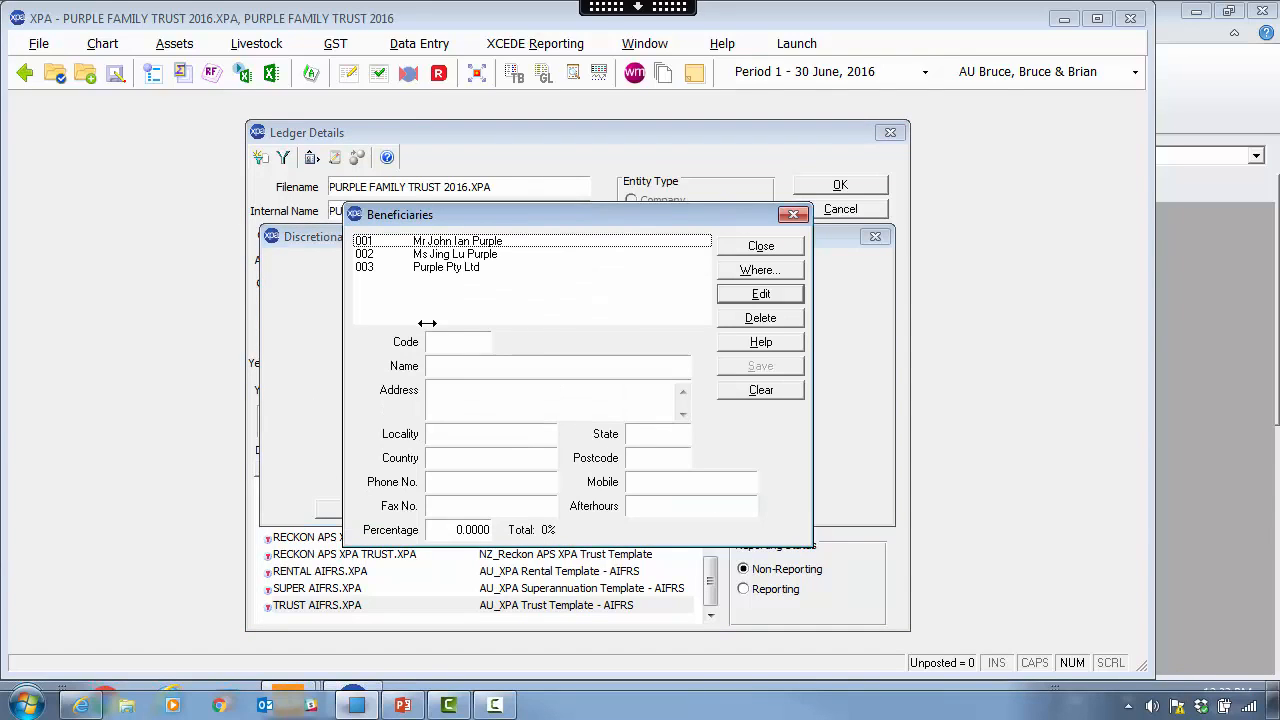
left_click(760, 245)
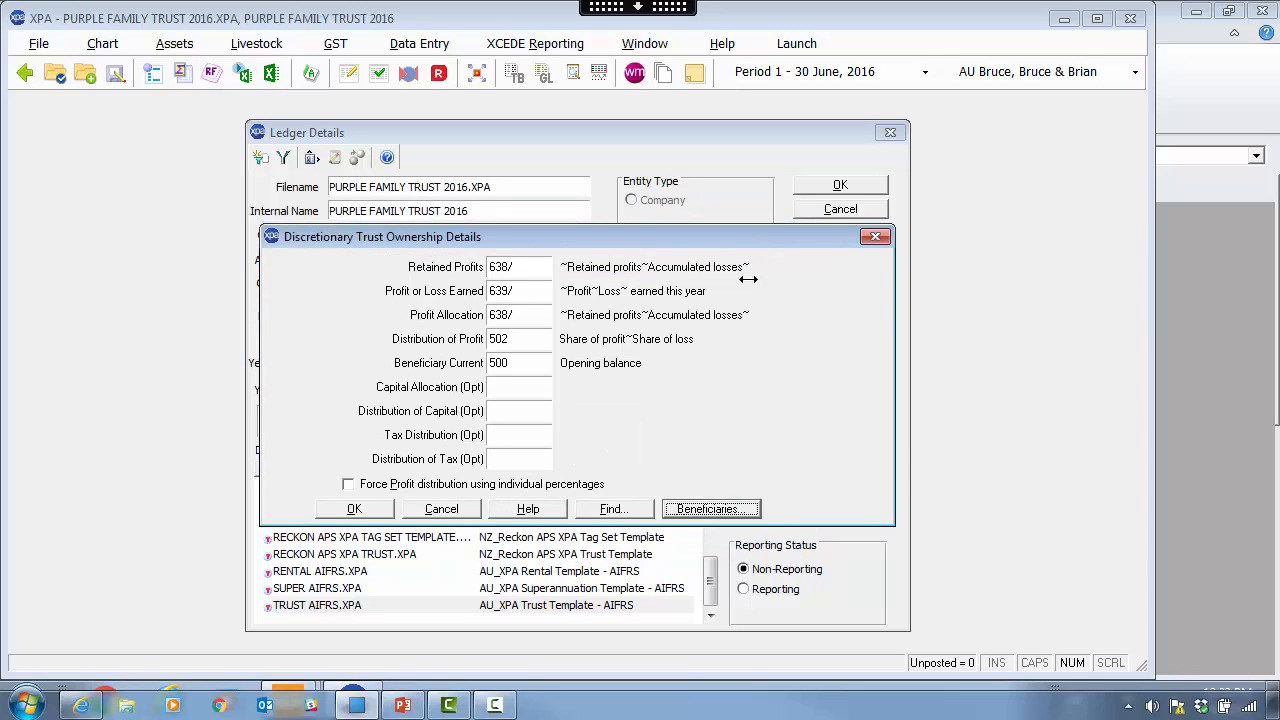
left_click(352, 508)
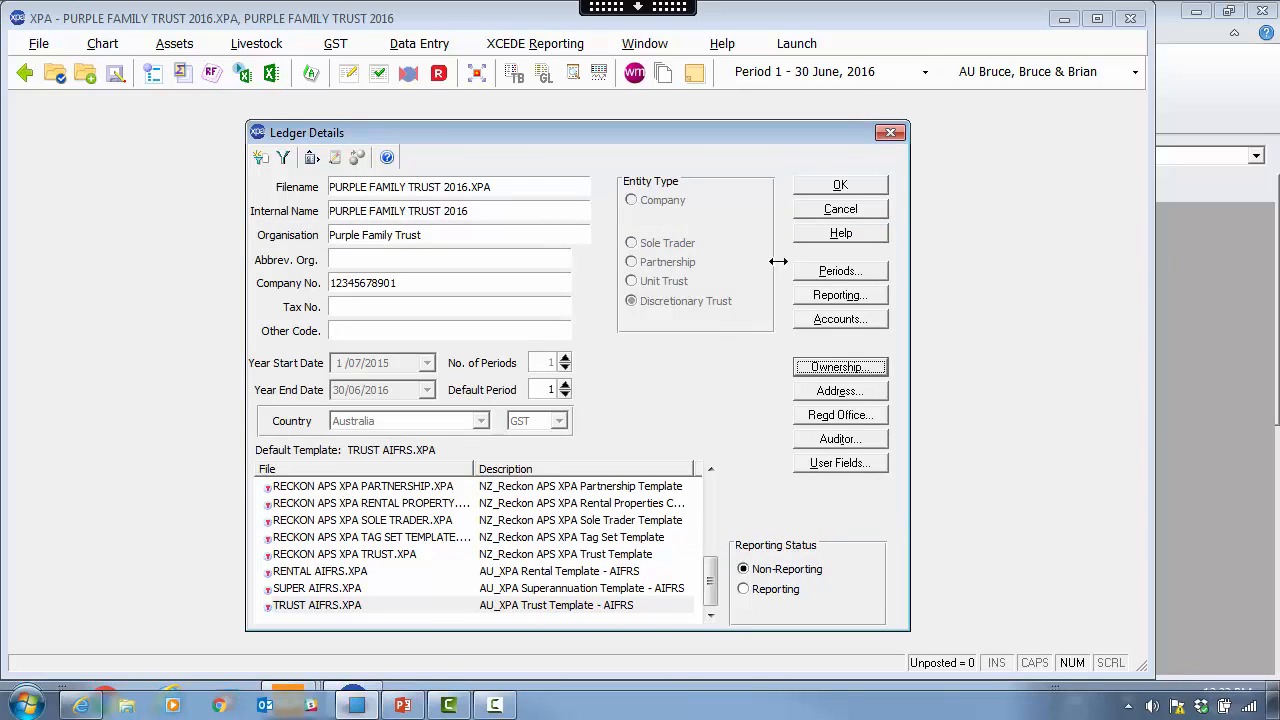
left_click(838, 186)
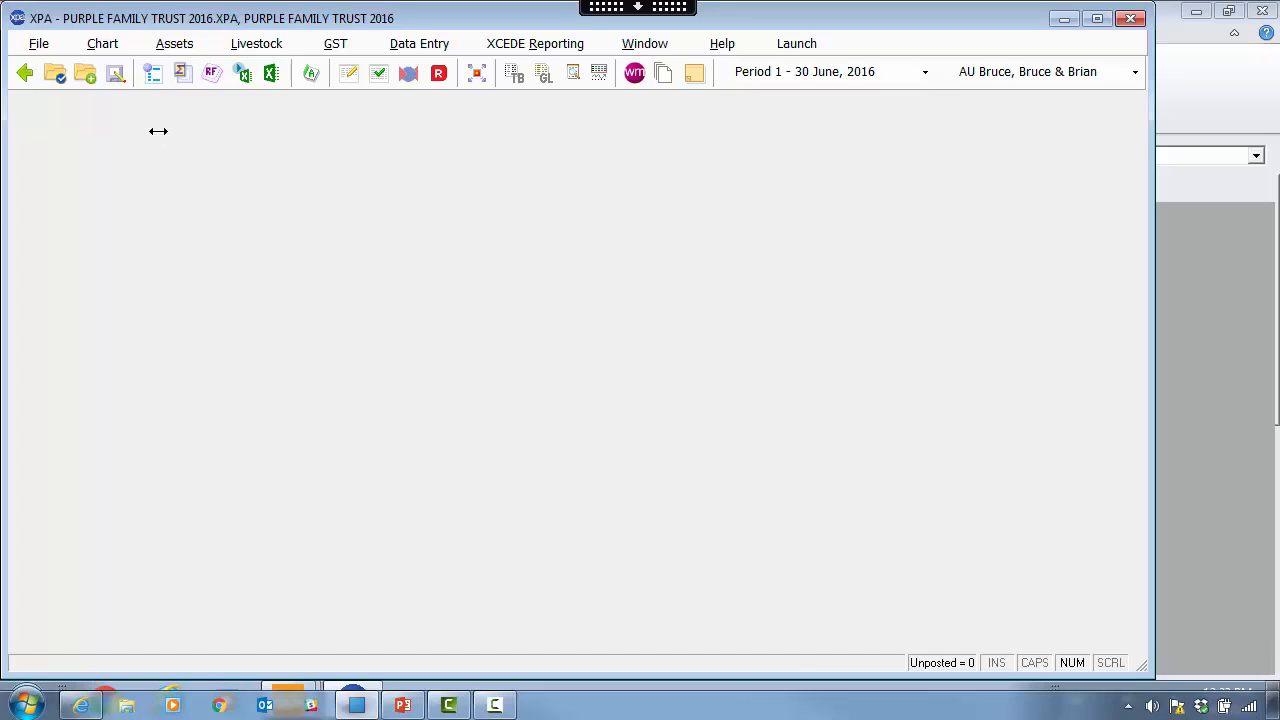
- Start a new ledger with filename and description NZ EXAMPLE 2016
left_click(40, 44)
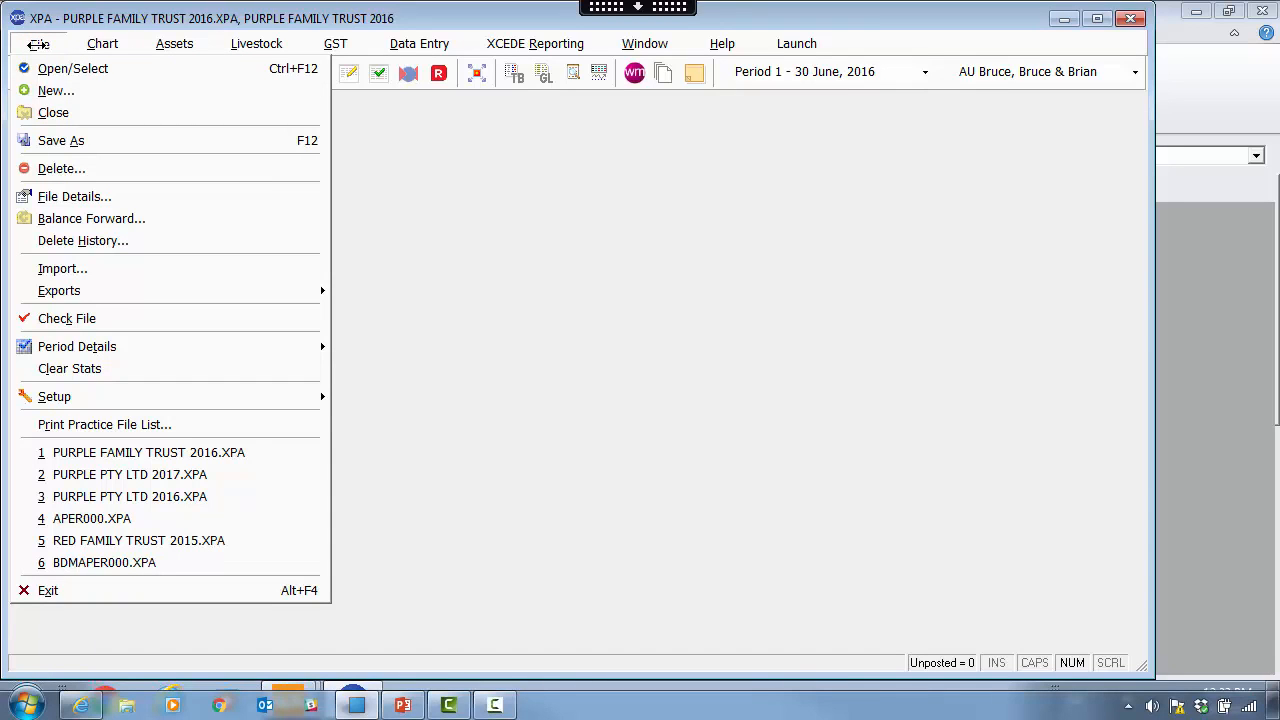
left_click(77, 90)
type("NZ EXAMPLE")
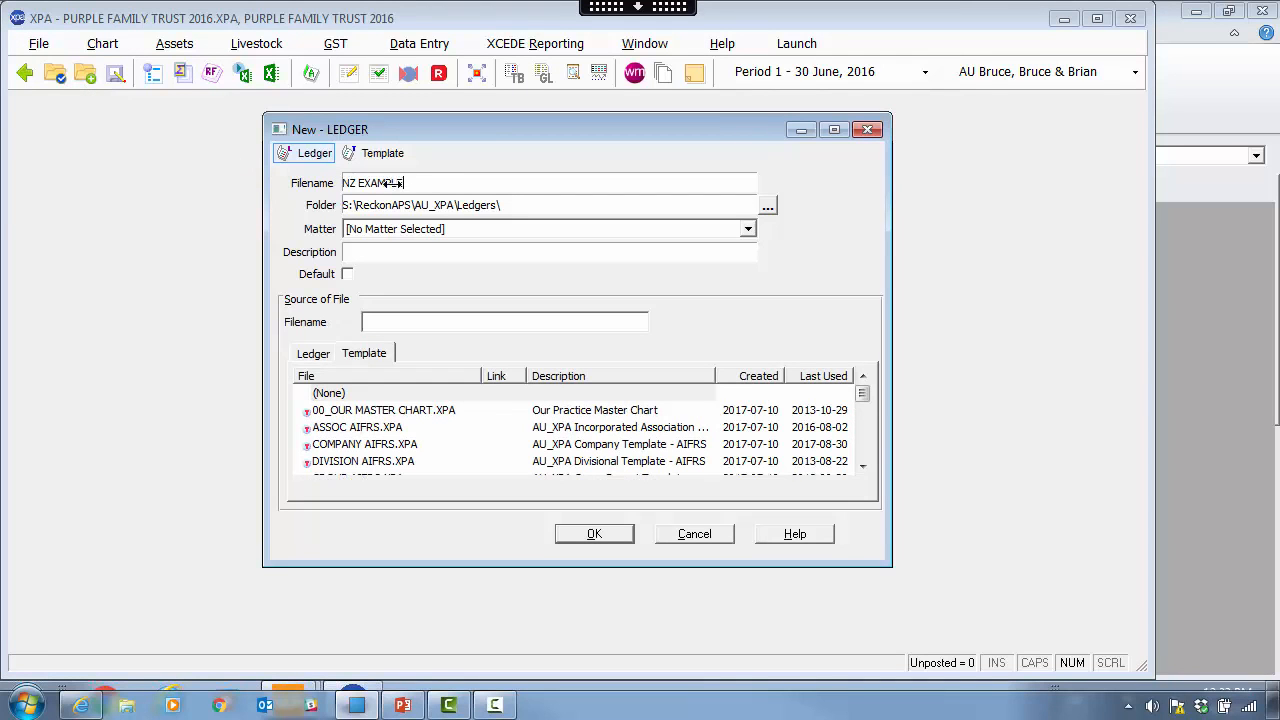
left_click_drag(396, 183, 290, 177)
key("ctrl+c")
left_click(418, 253)
key("ctrl+v")
left_click(434, 252)
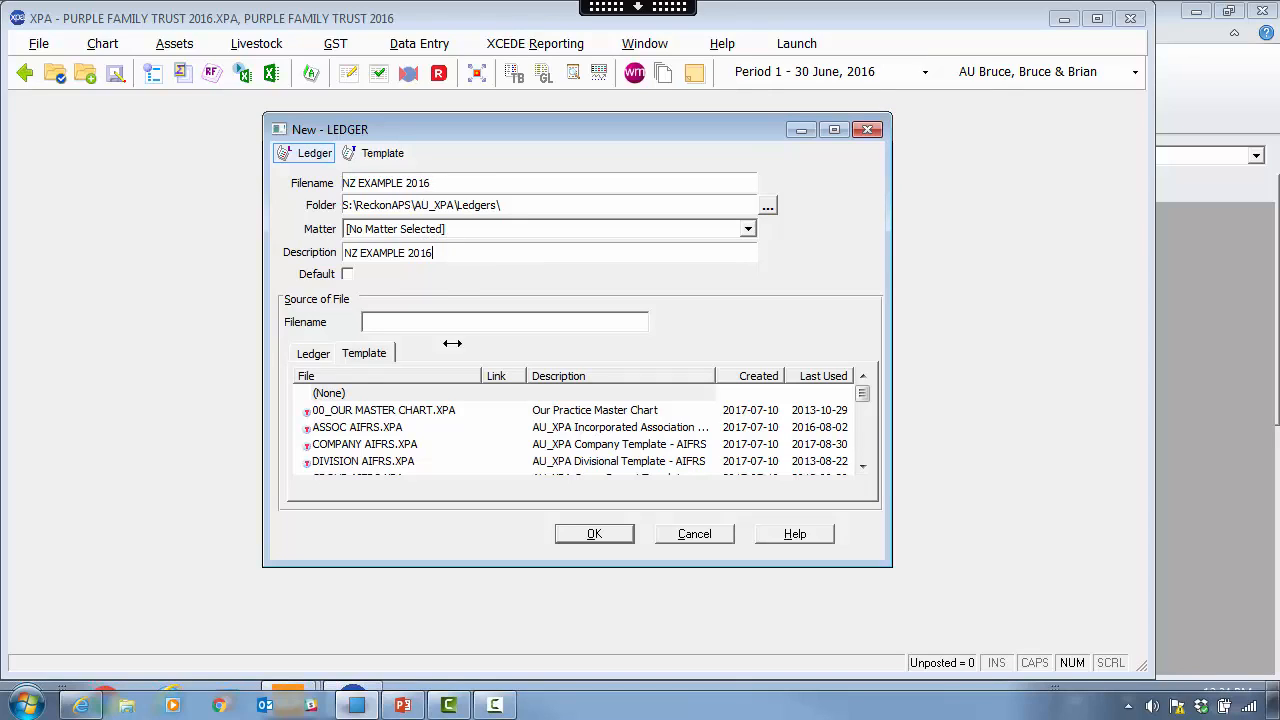
- Base the ledger on the RECKON APS XPA COMPANY.XPA template and create it
left_click_drag(888, 565, 908, 621)
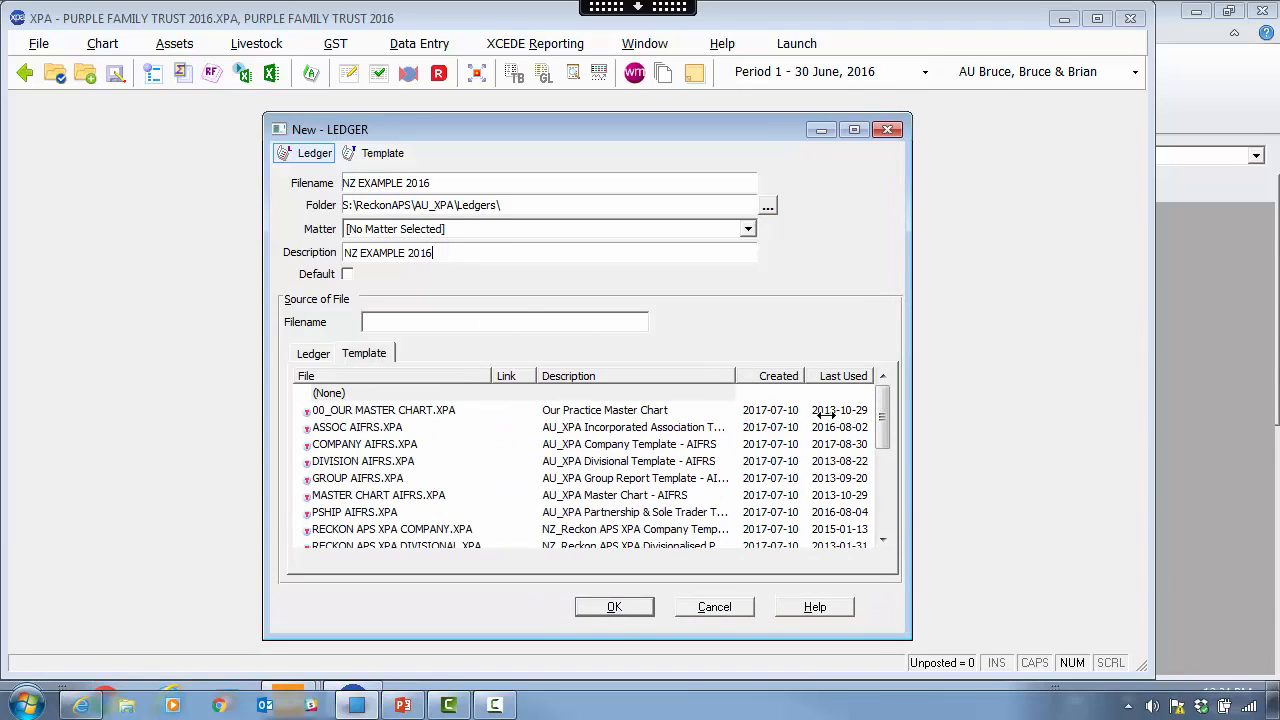
left_click_drag(884, 428, 887, 466)
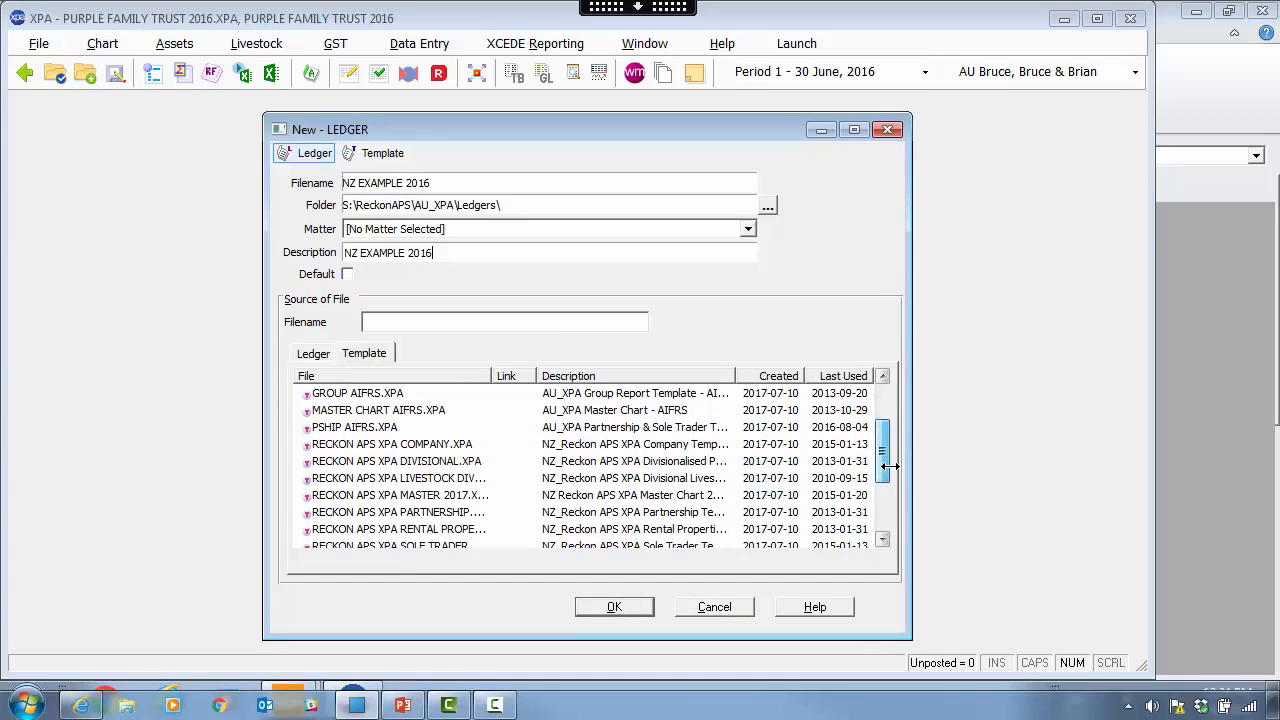
left_click(415, 444)
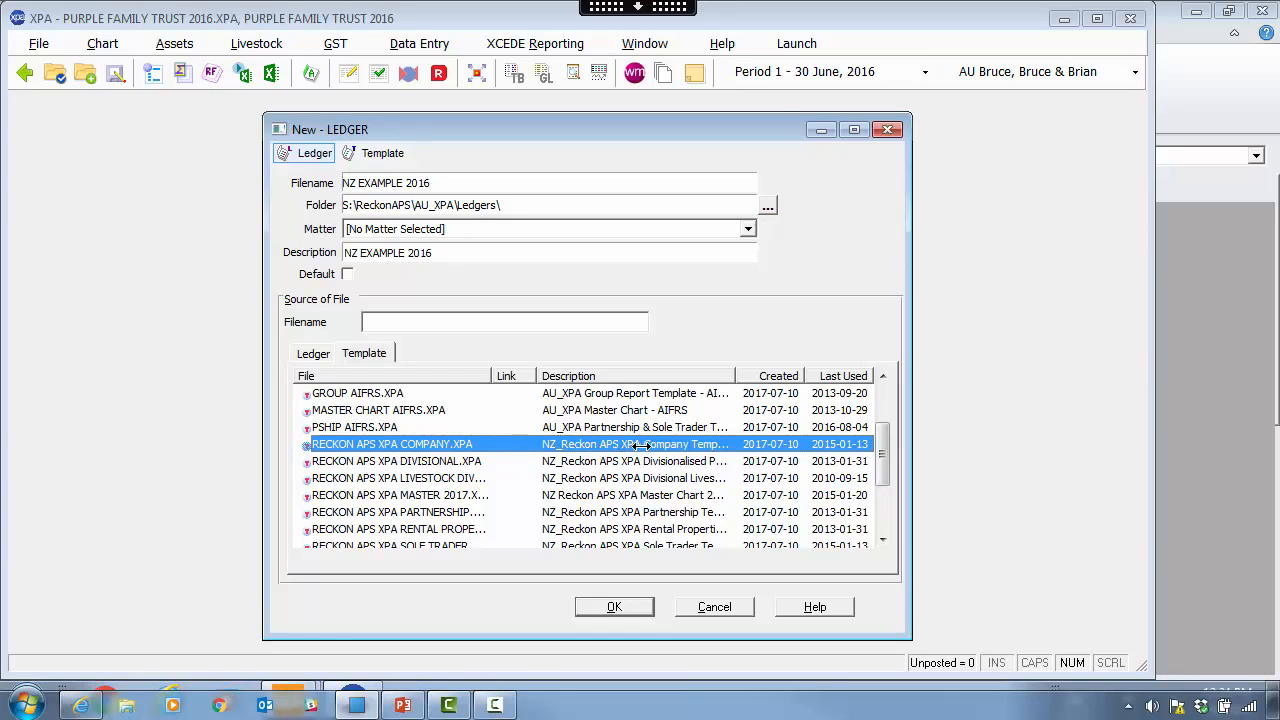
left_click(612, 607)
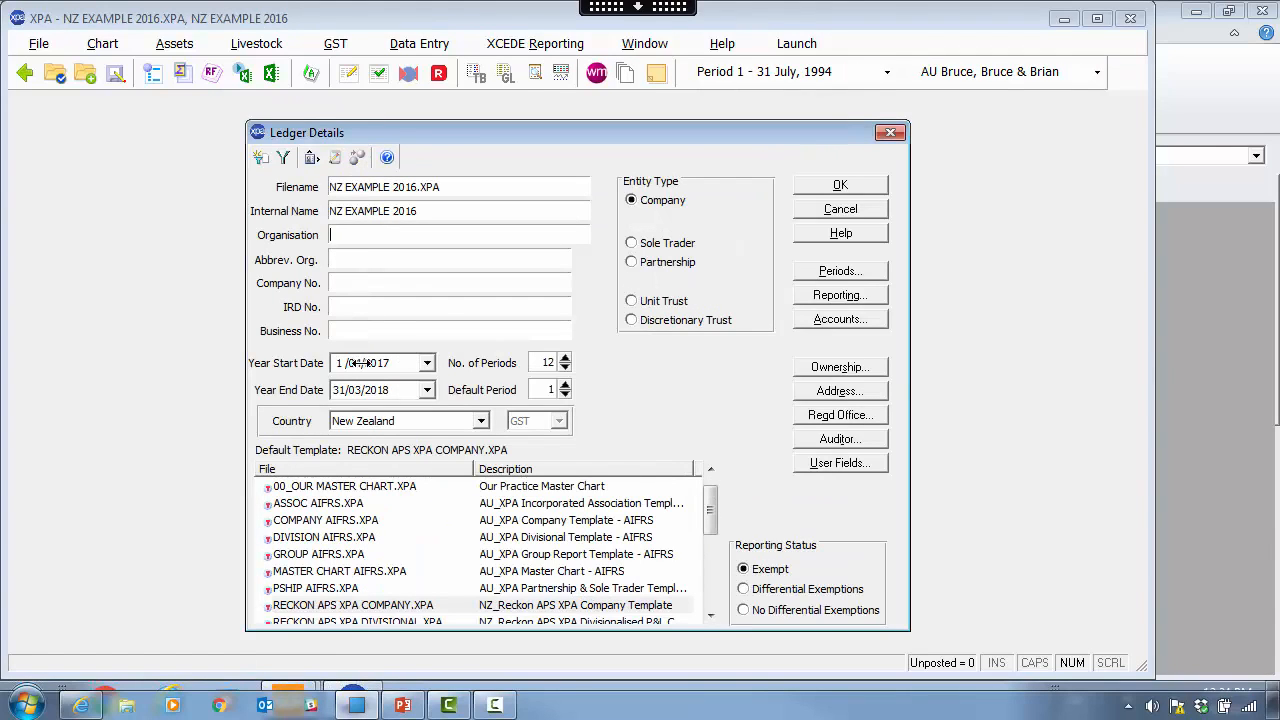
- Set the ledger's entity type to a Limited Partnership
left_click(541, 364)
left_click(656, 250)
left_click(665, 262)
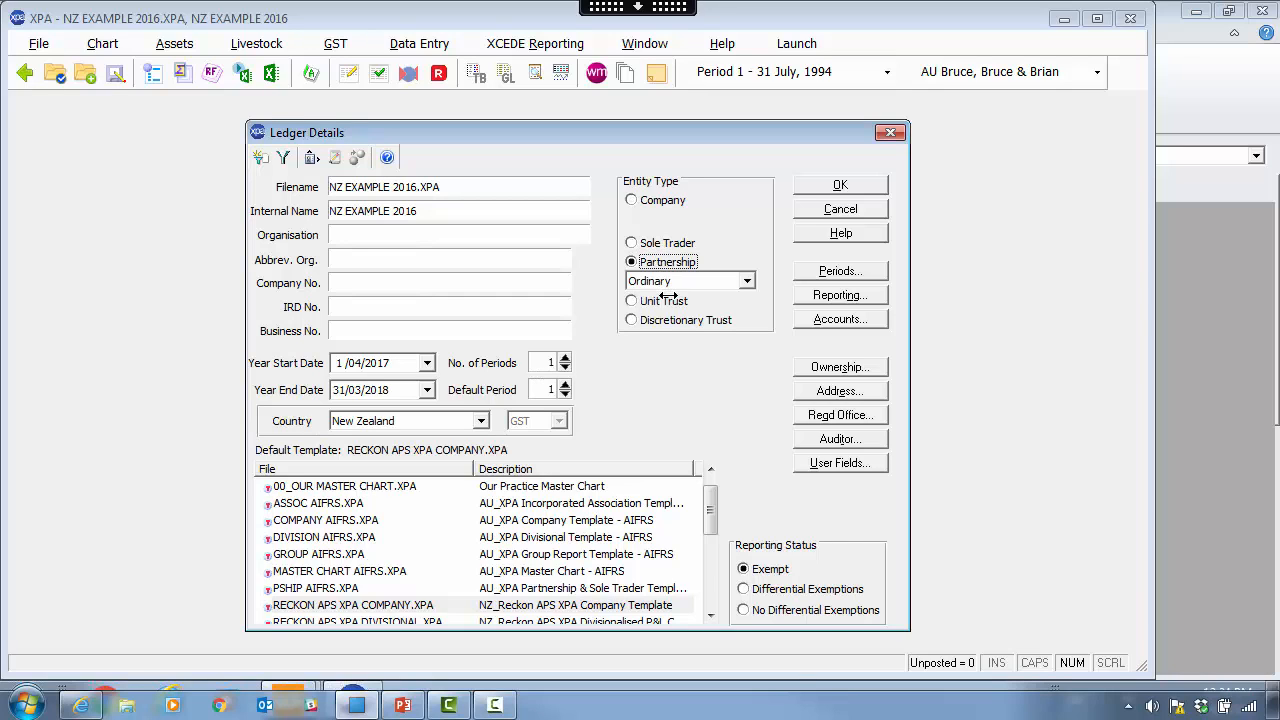
left_click(745, 281)
left_click(745, 281)
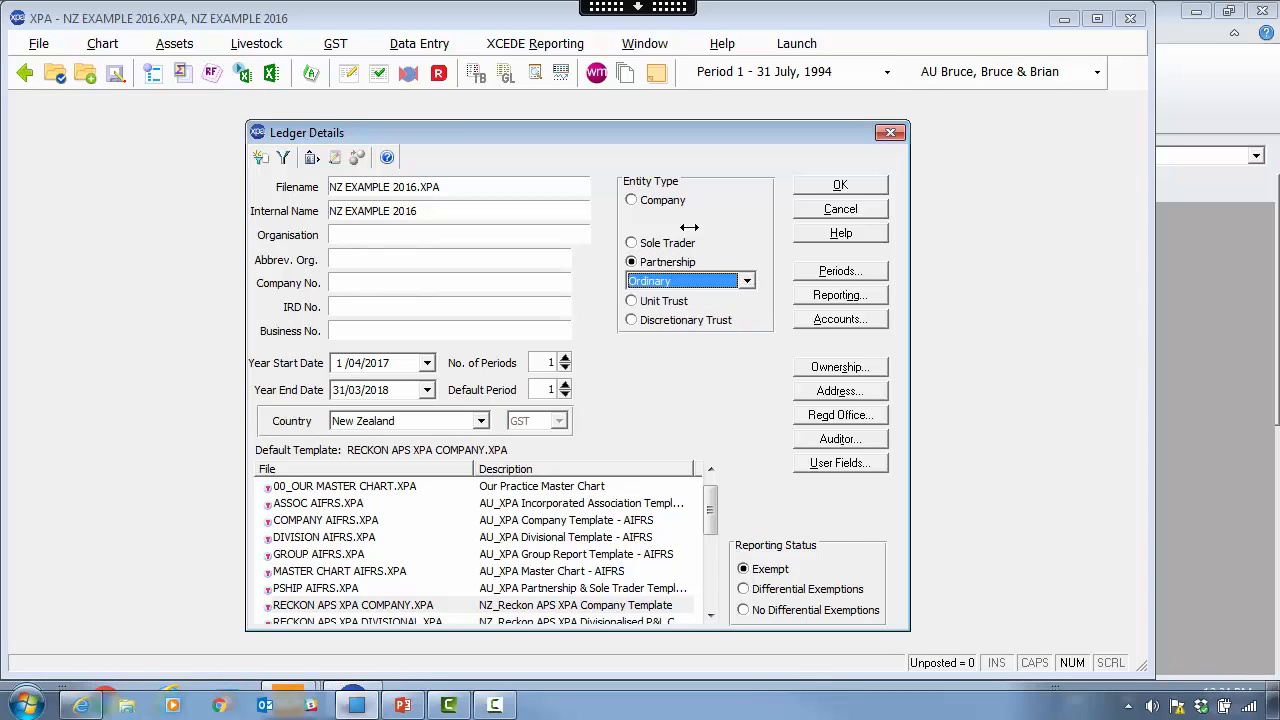
left_click(634, 200)
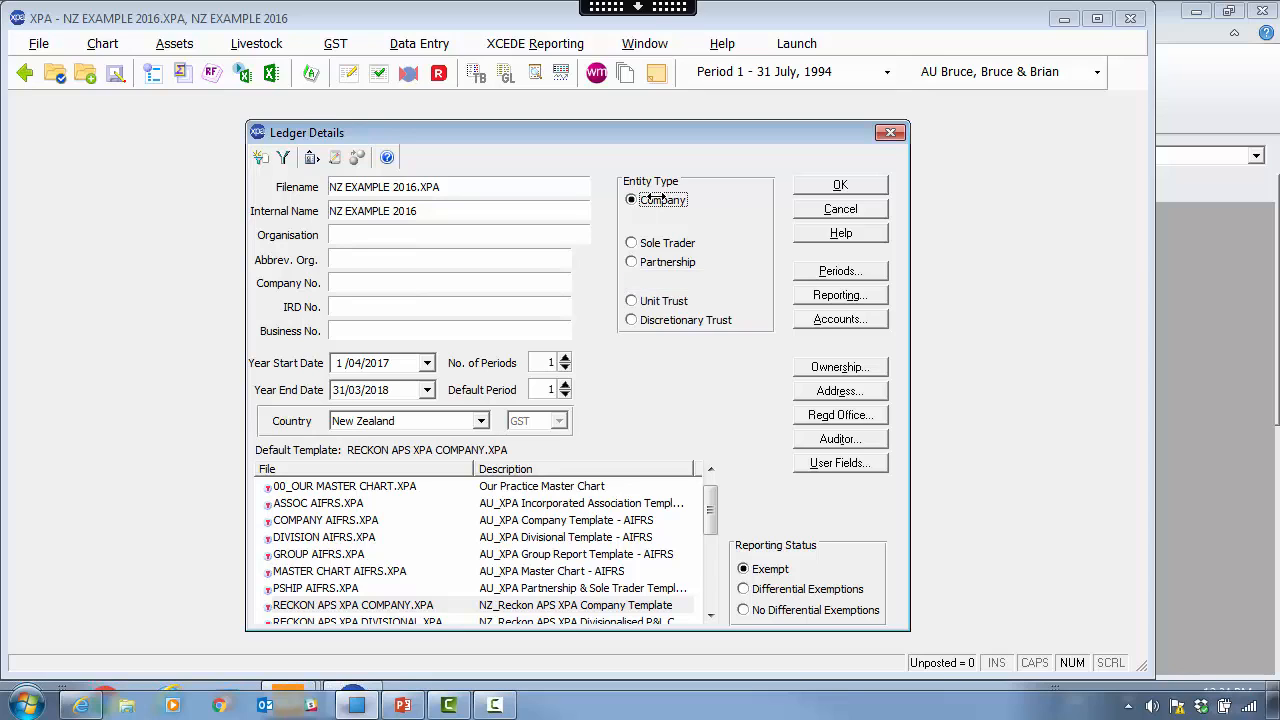
left_click(668, 262)
left_click(742, 281)
left_click(714, 312)
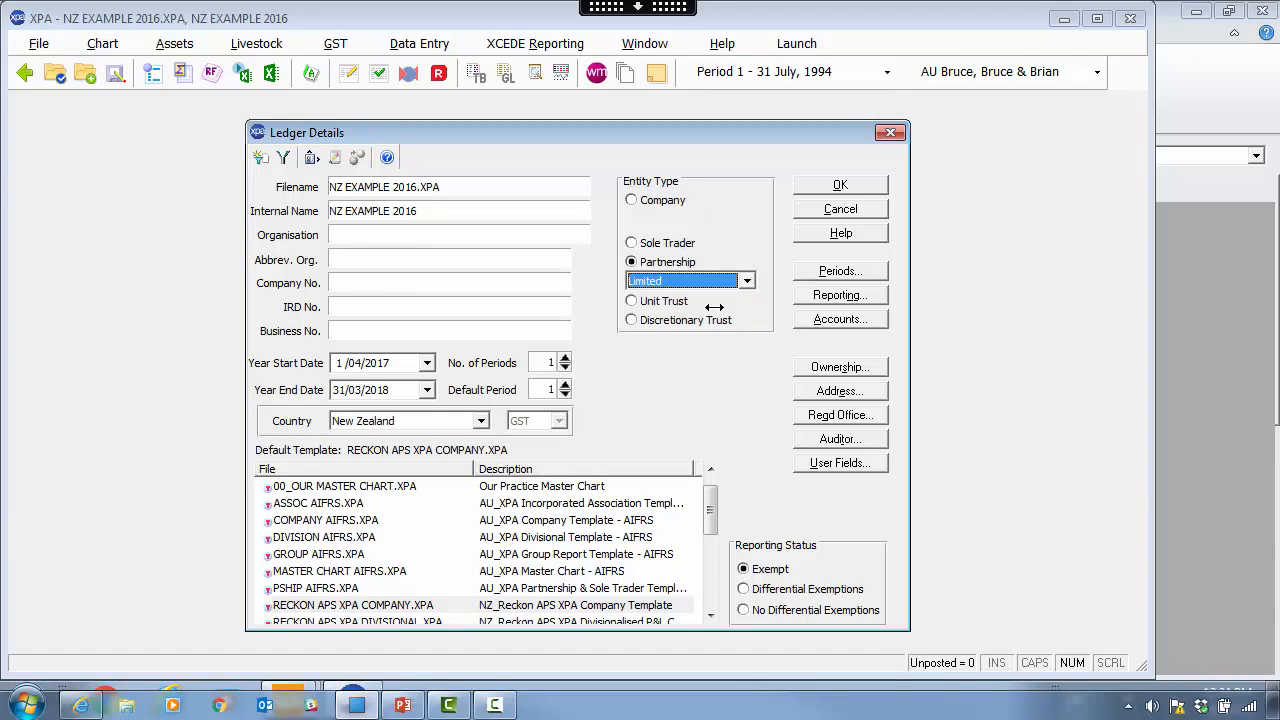
- Review the partnership ownership accounts, switch the entity type to Unit Trust, then cancel Ledger Details
left_click(836, 365)
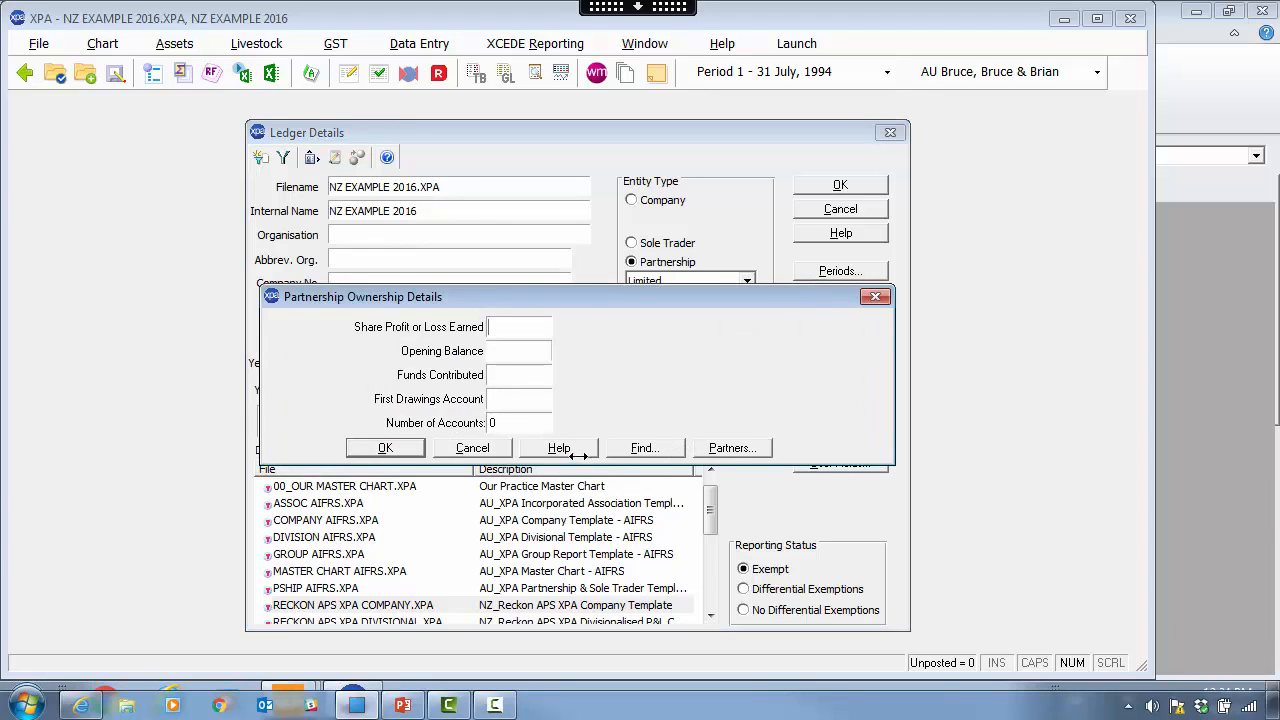
left_click(474, 448)
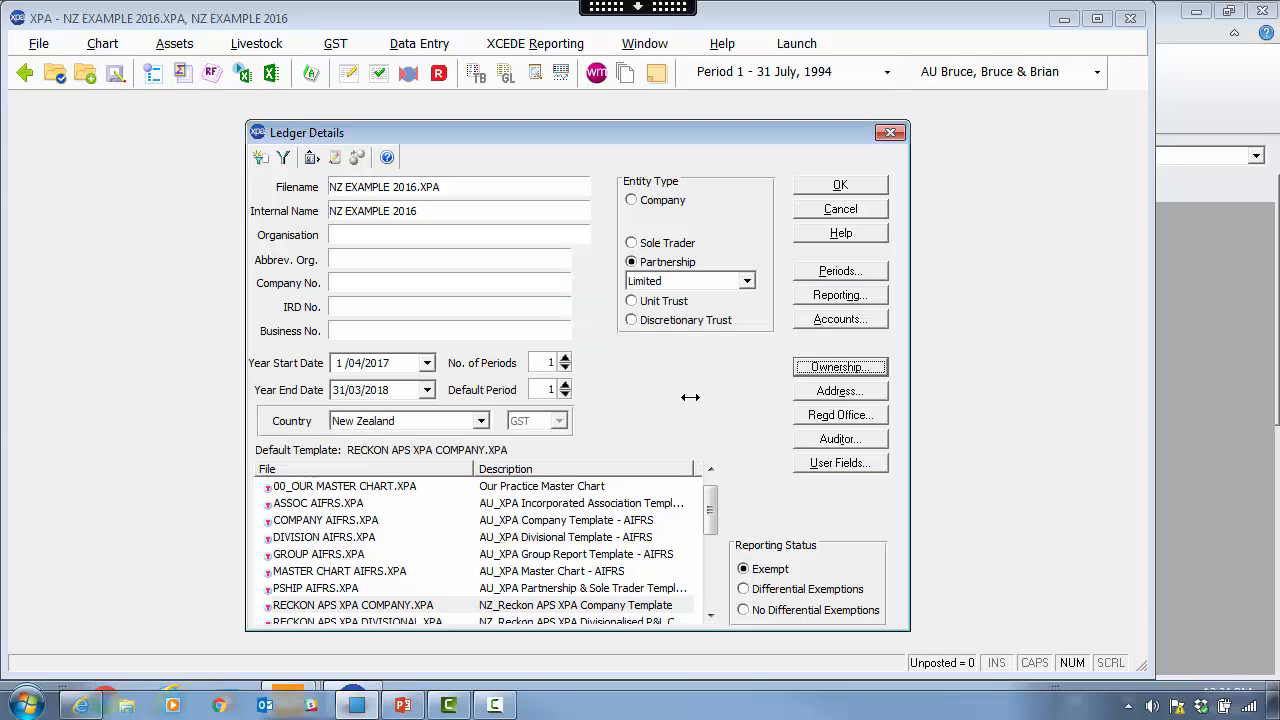
left_click(660, 299)
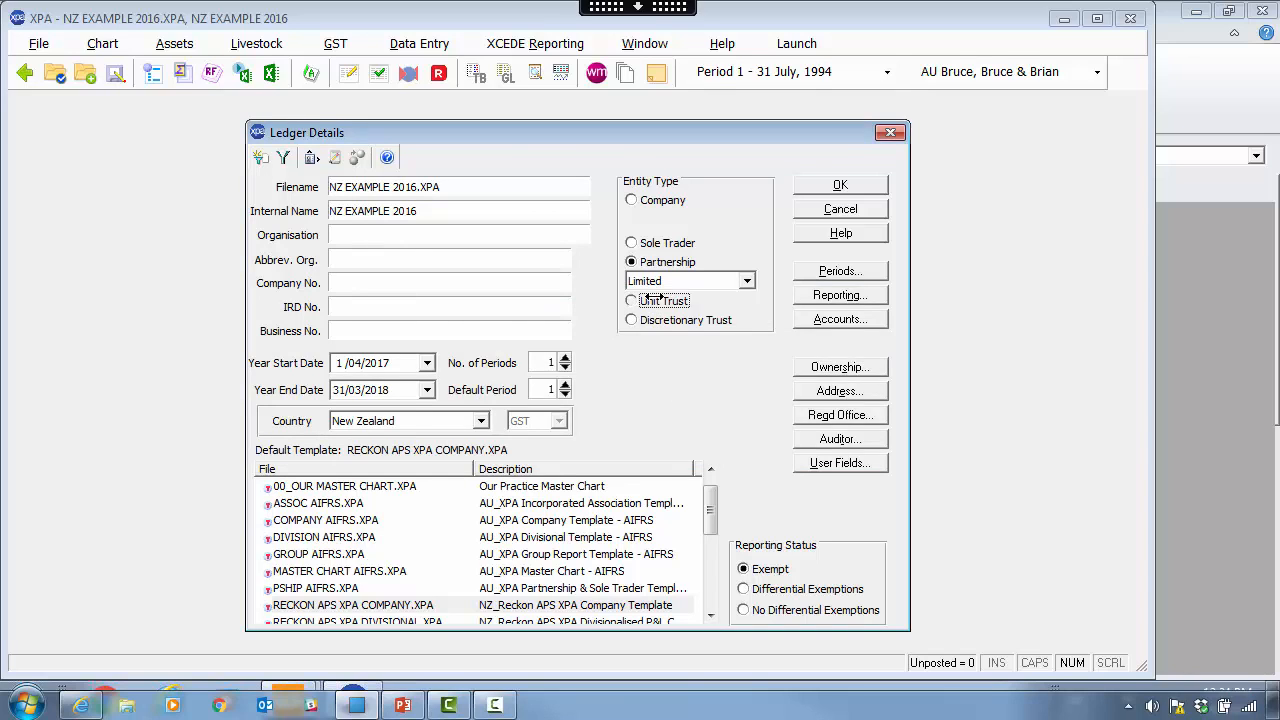
left_click(817, 413)
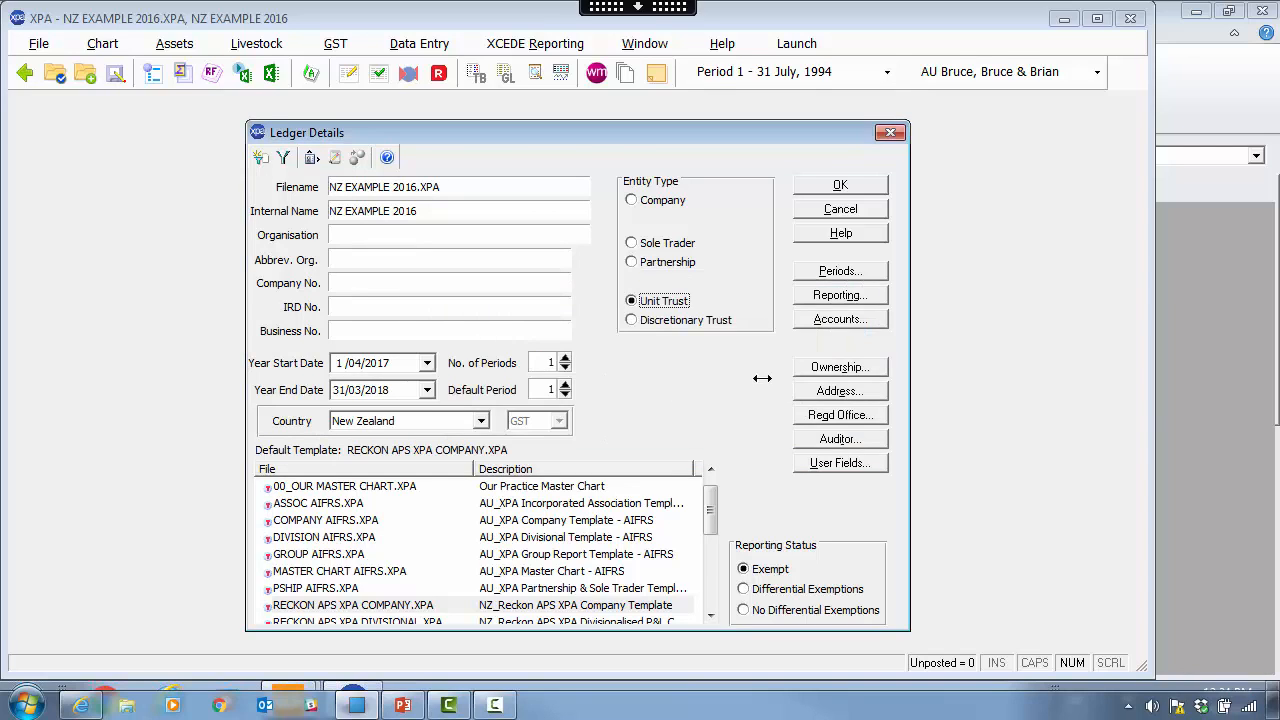
left_click(852, 210)
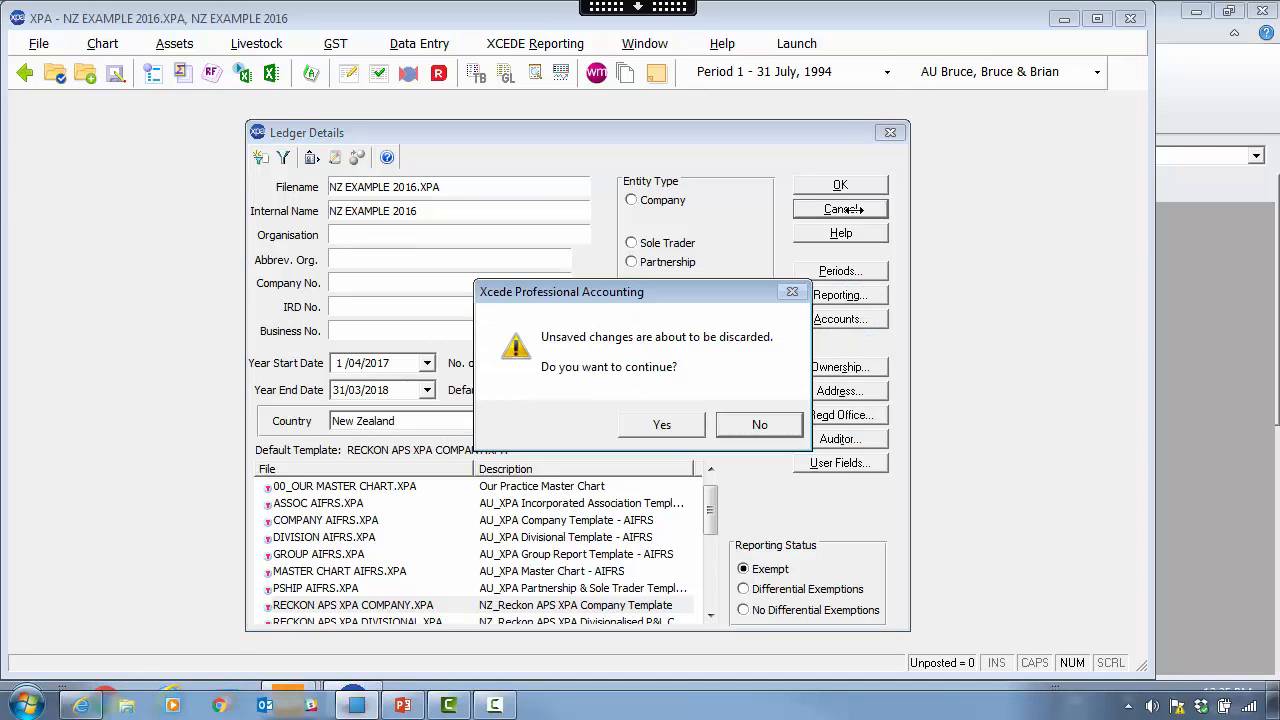
- Discard the unsaved NZ EXAMPLE 2016 details and put the ledger list into Edit Mode
left_click(686, 424)
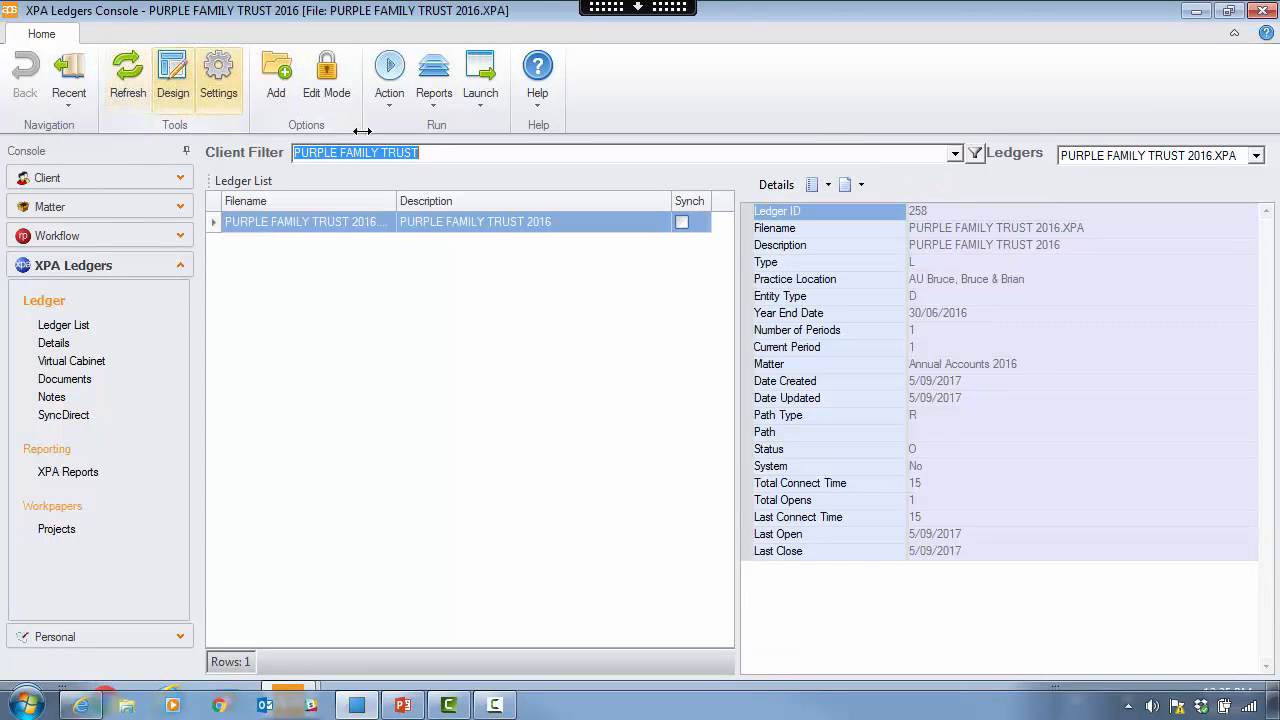
left_click(326, 85)
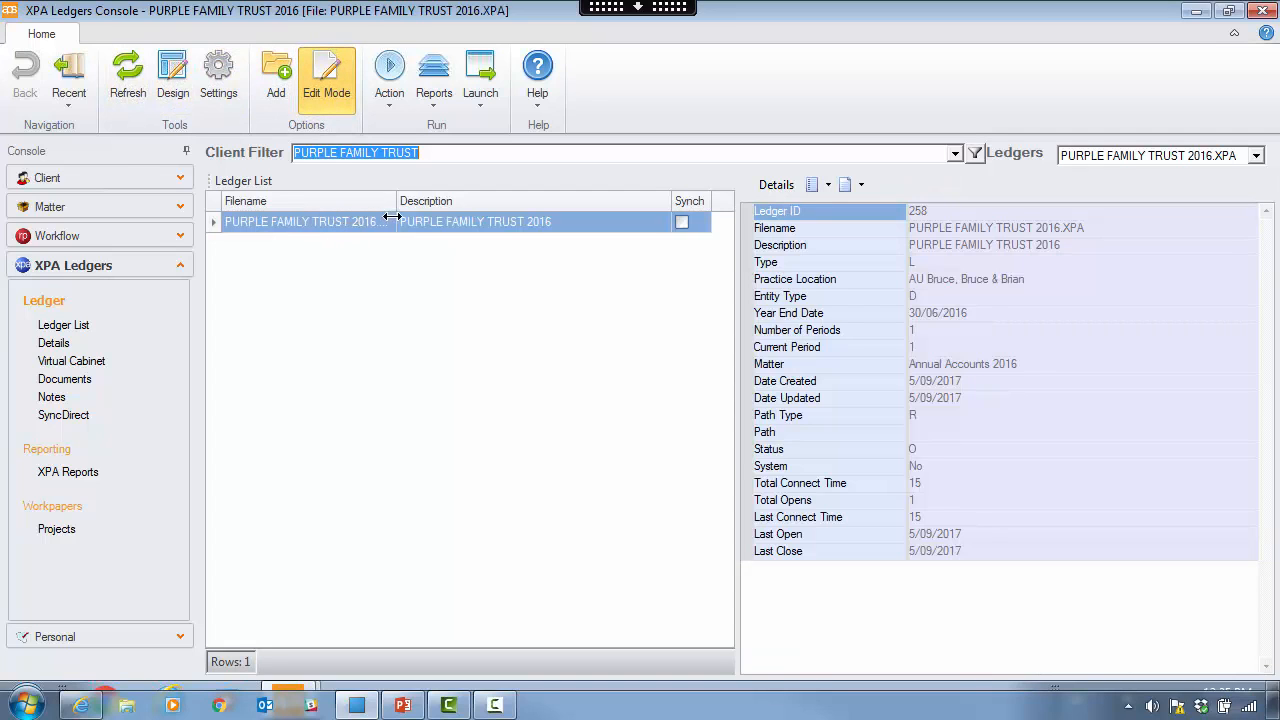
left_click_drag(396, 201, 439, 202)
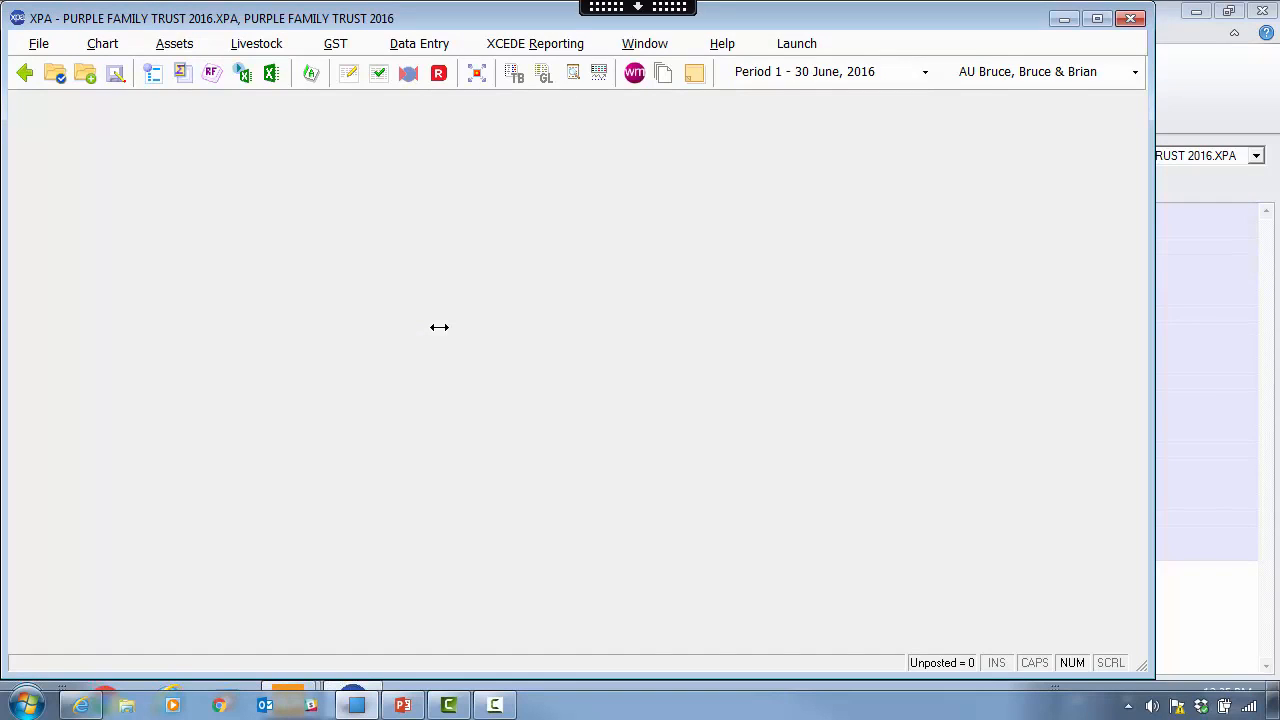
- Browse the existing XPA ledger files without opening one, then close XPA
left_click(54, 73)
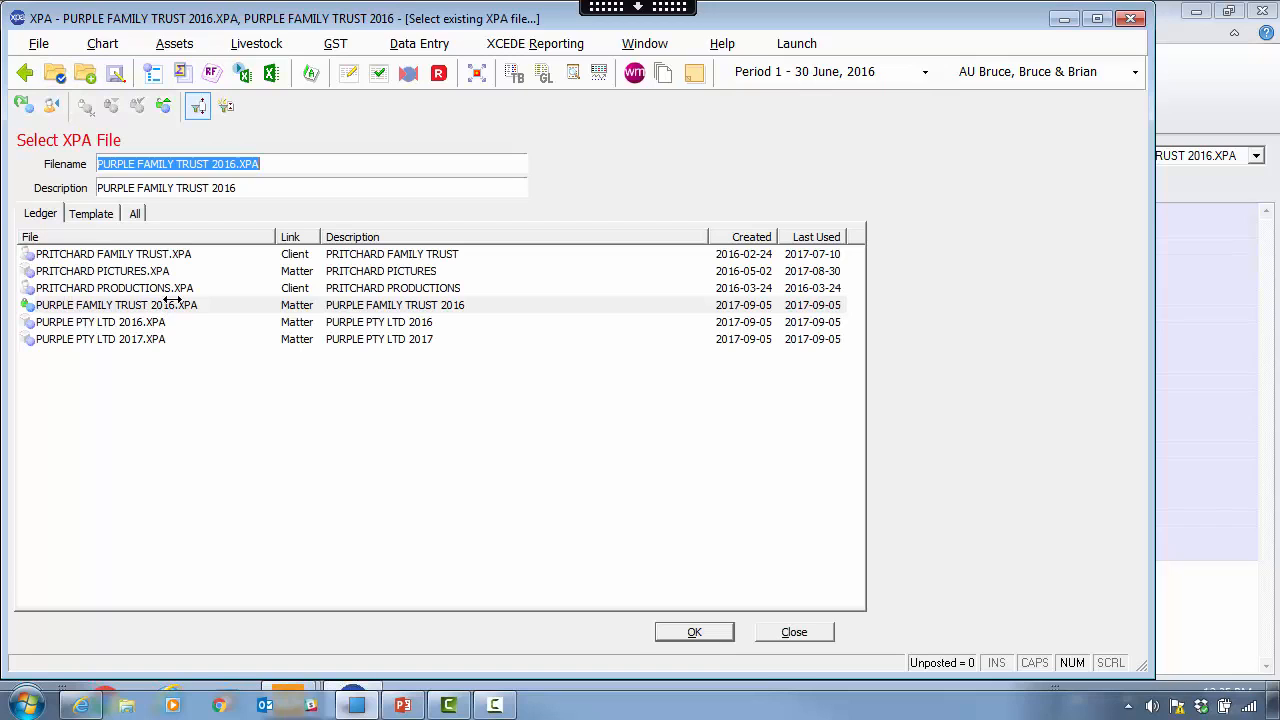
left_click(808, 632)
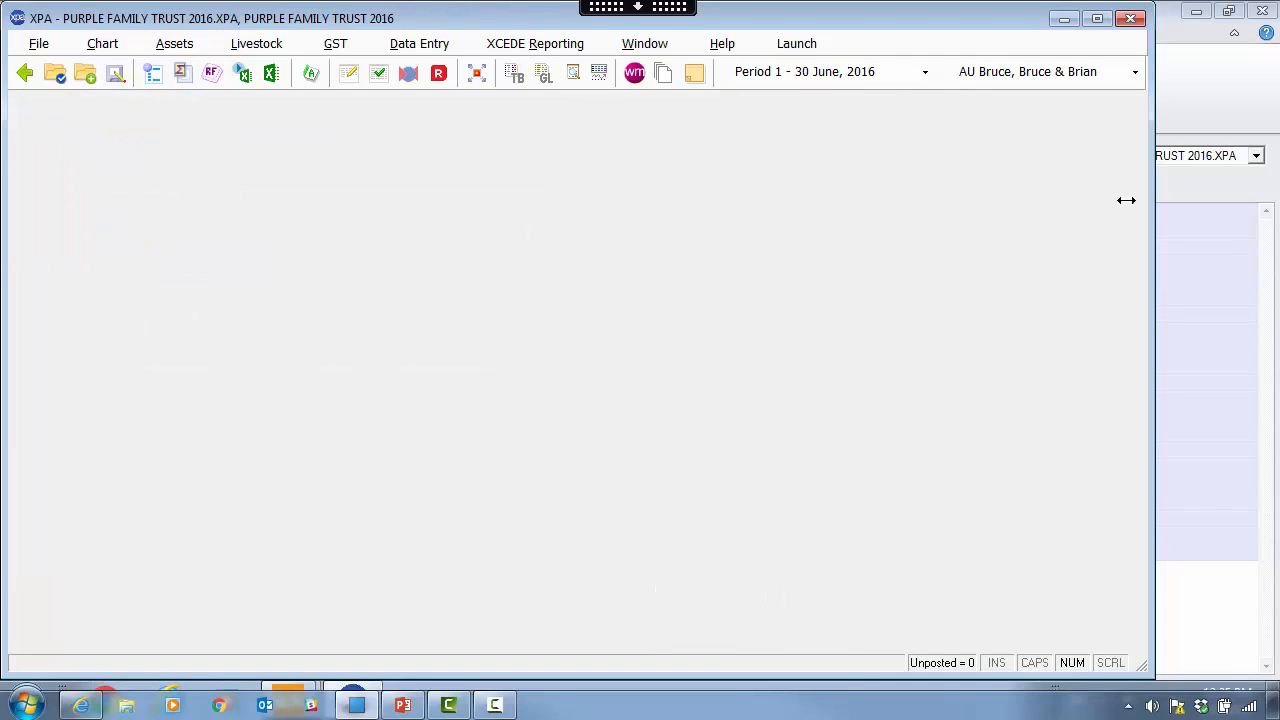
left_click(1130, 18)
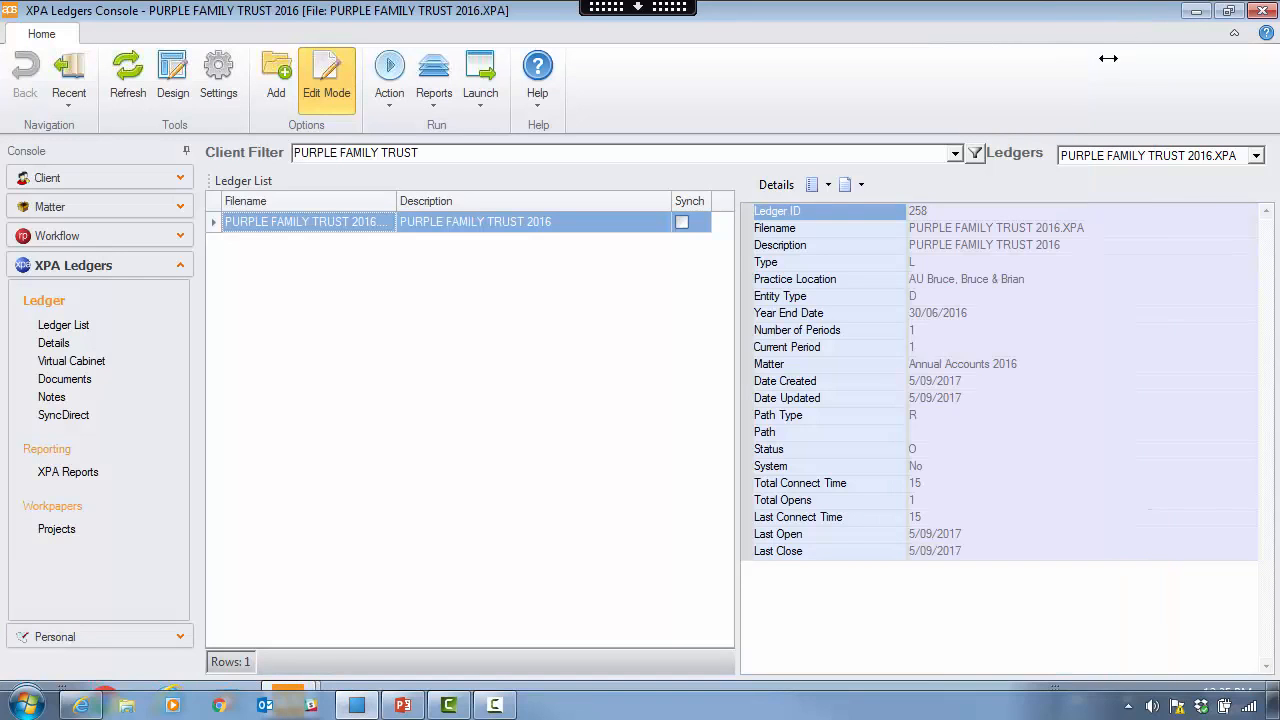